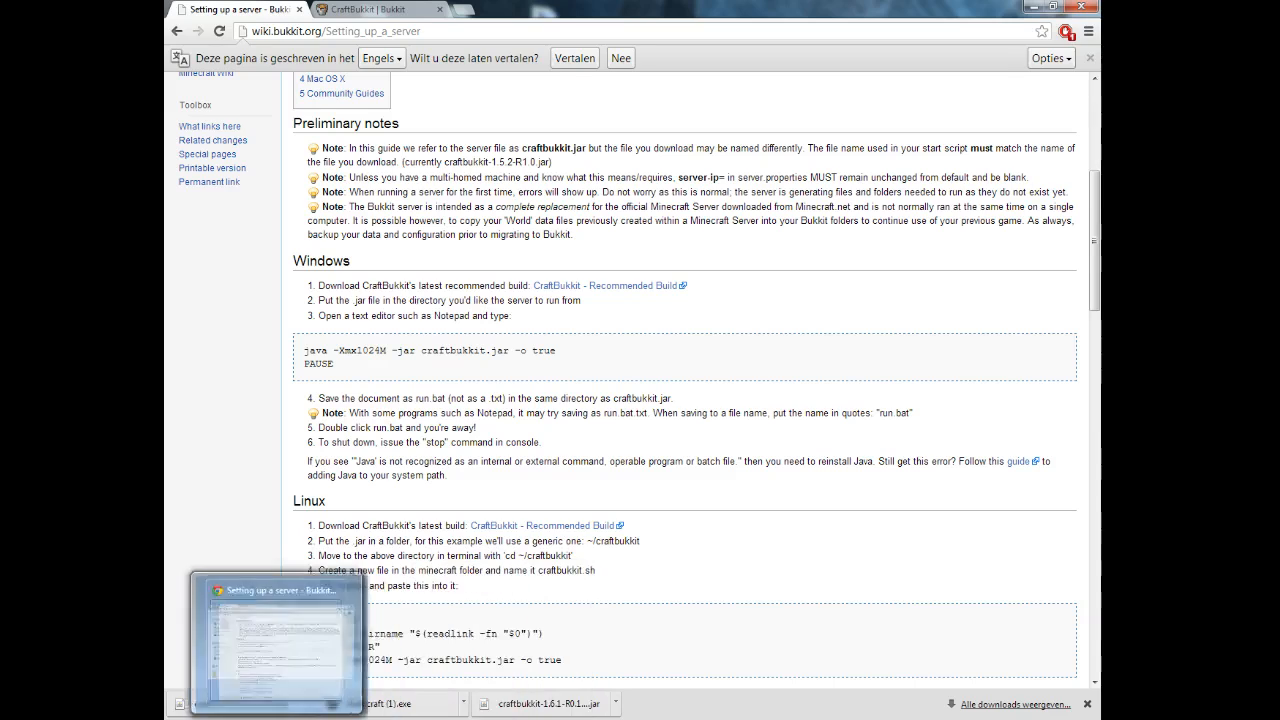
Open a plain text editor, then copy the downloaded craftbukkit-1.5.2-R1.0.jar into the server folder.
click(284, 718)
click(284, 718)
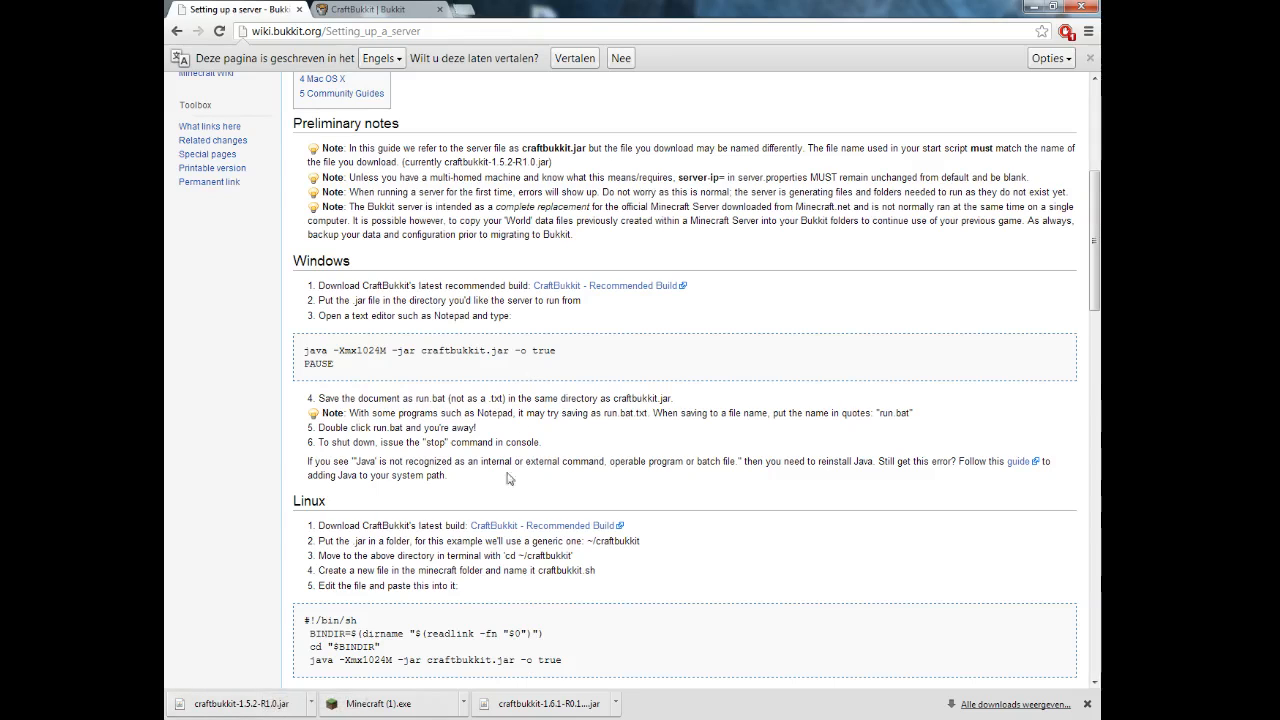
mouse_move(500, 718)
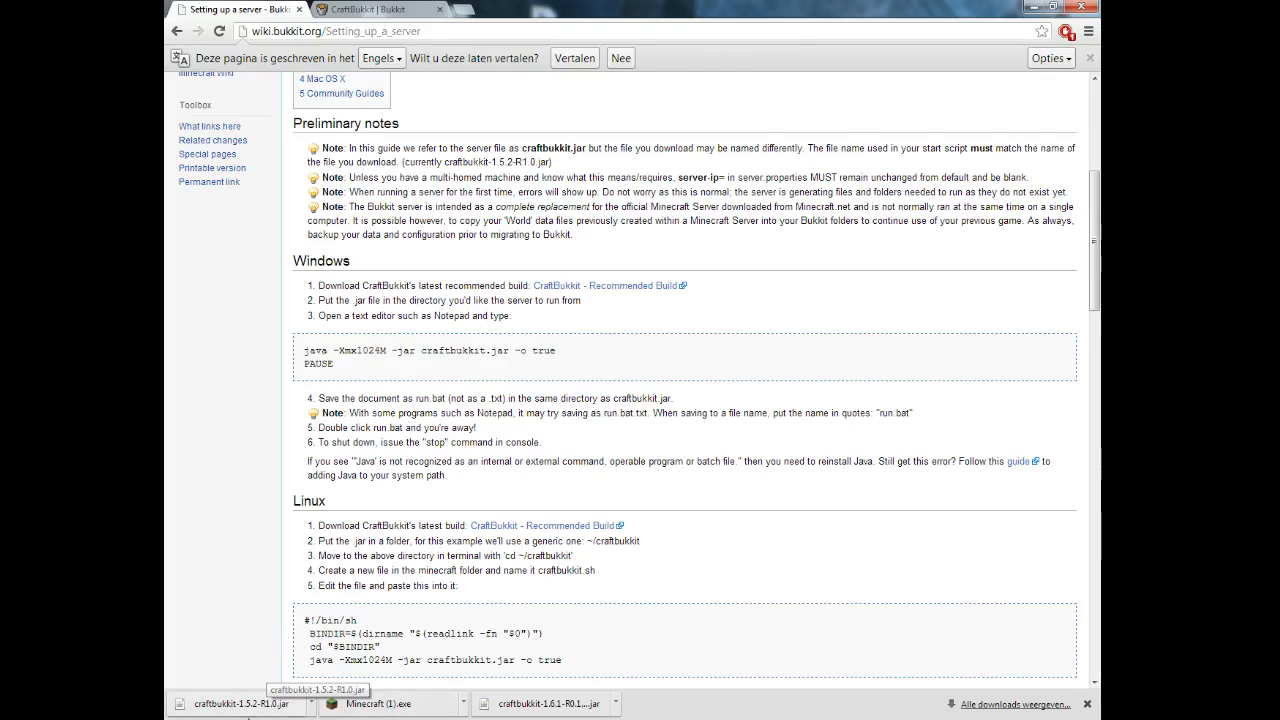
click(192, 716)
click(207, 598)
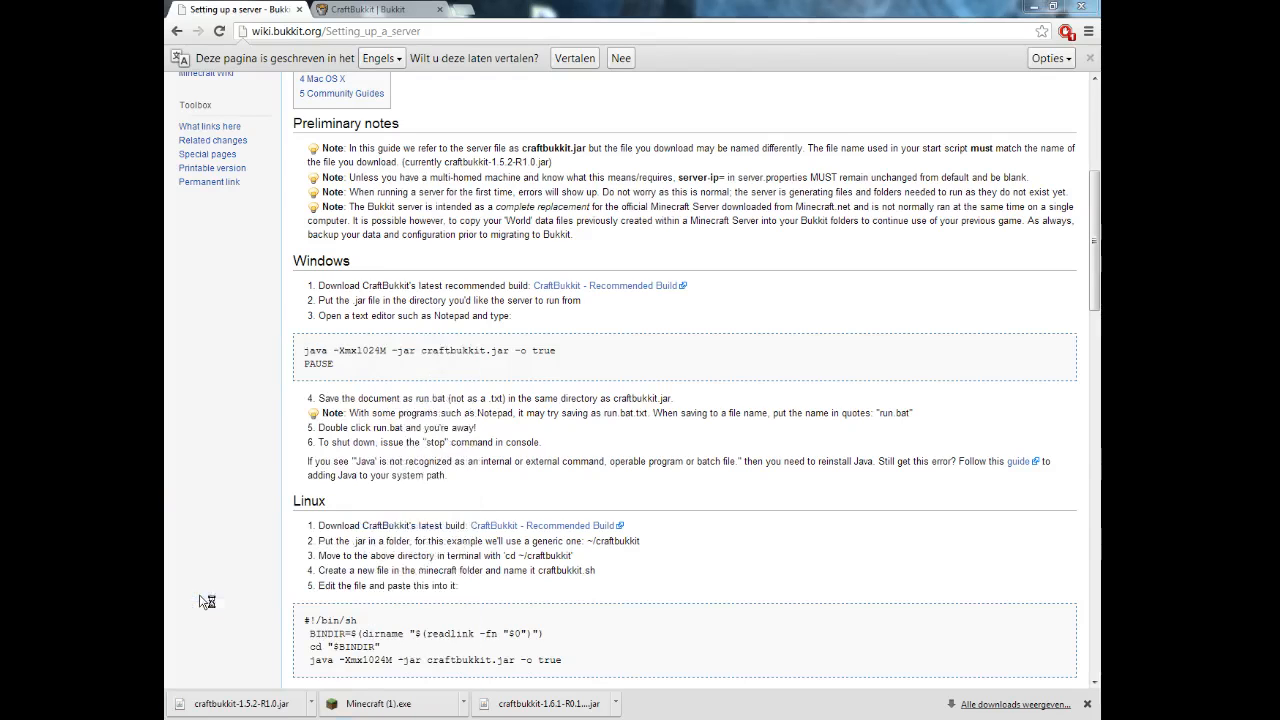
click(165, 449)
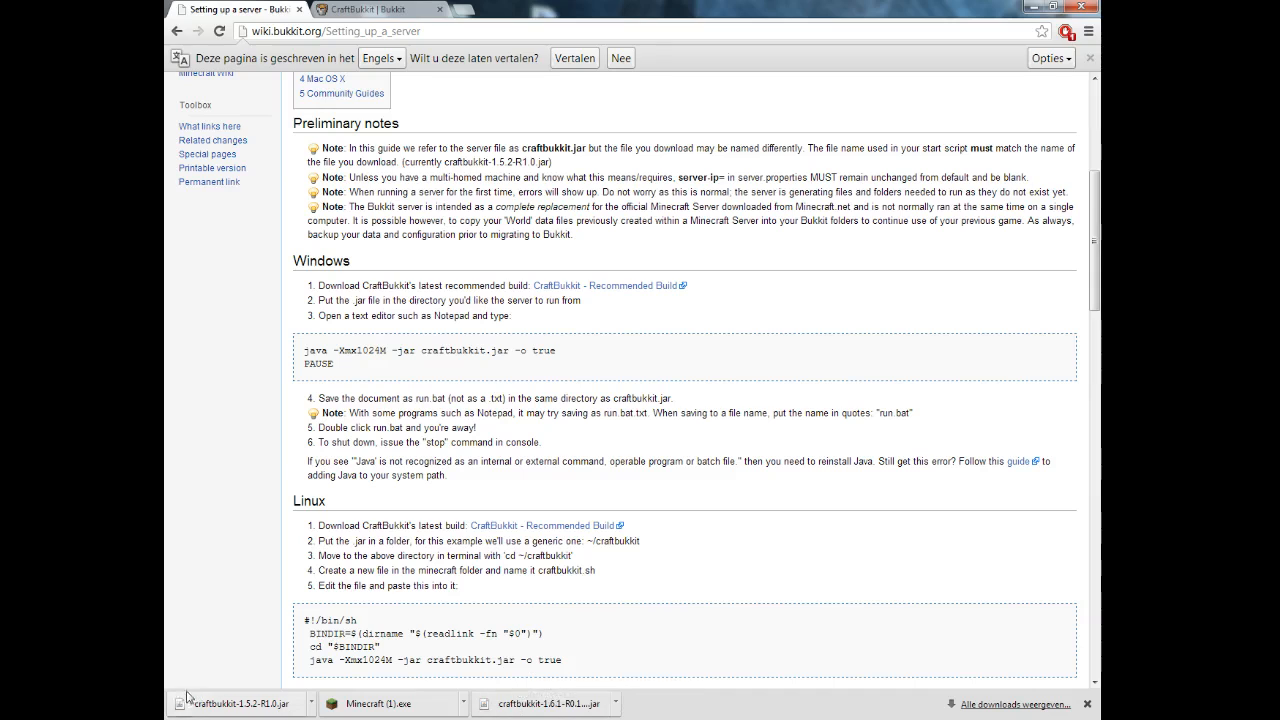
click(224, 704)
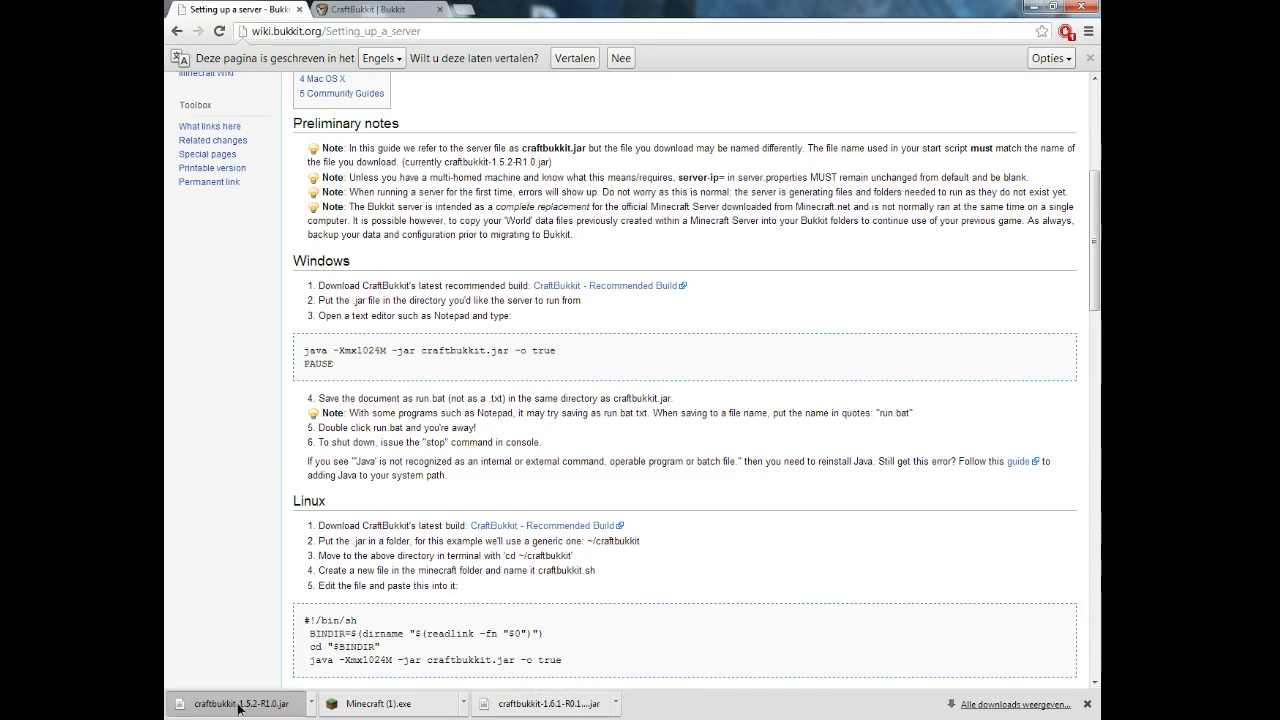
drag(224, 704, 428, 181)
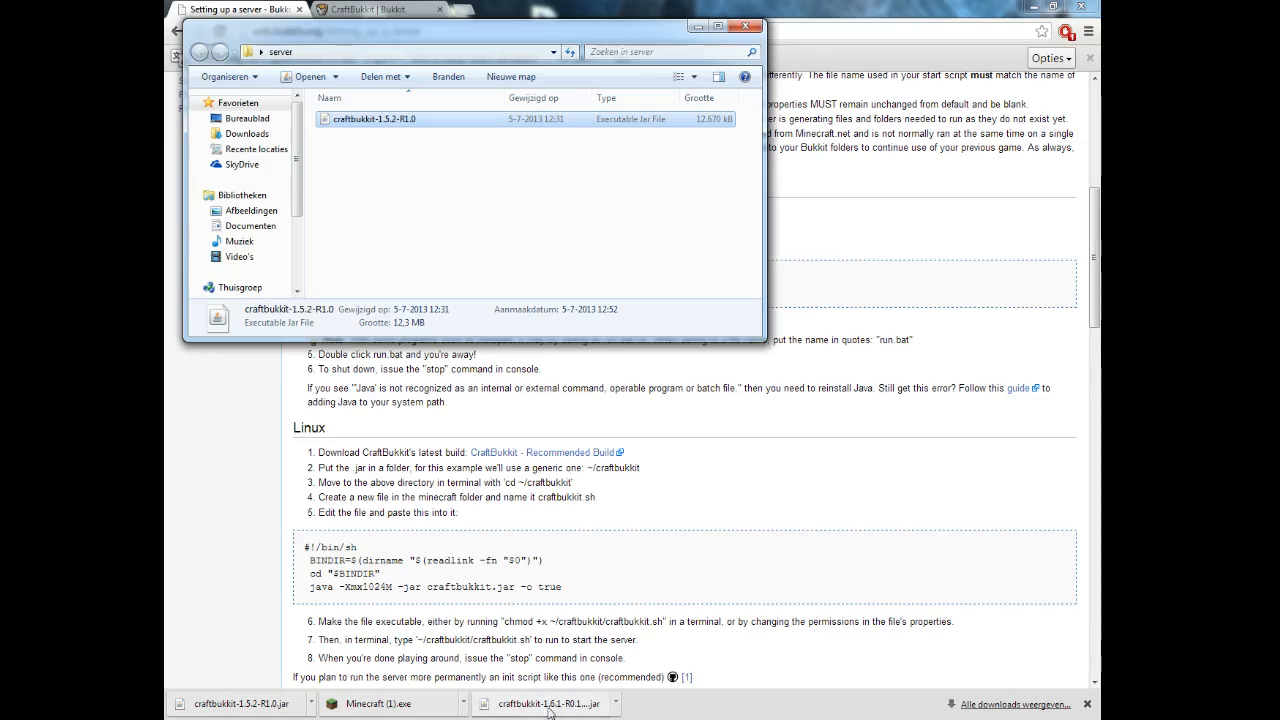
Select the two-line java/PAUSE Windows start script on the Bukkit wiki page.
click(570, 556)
scroll(558, 513, up, 2)
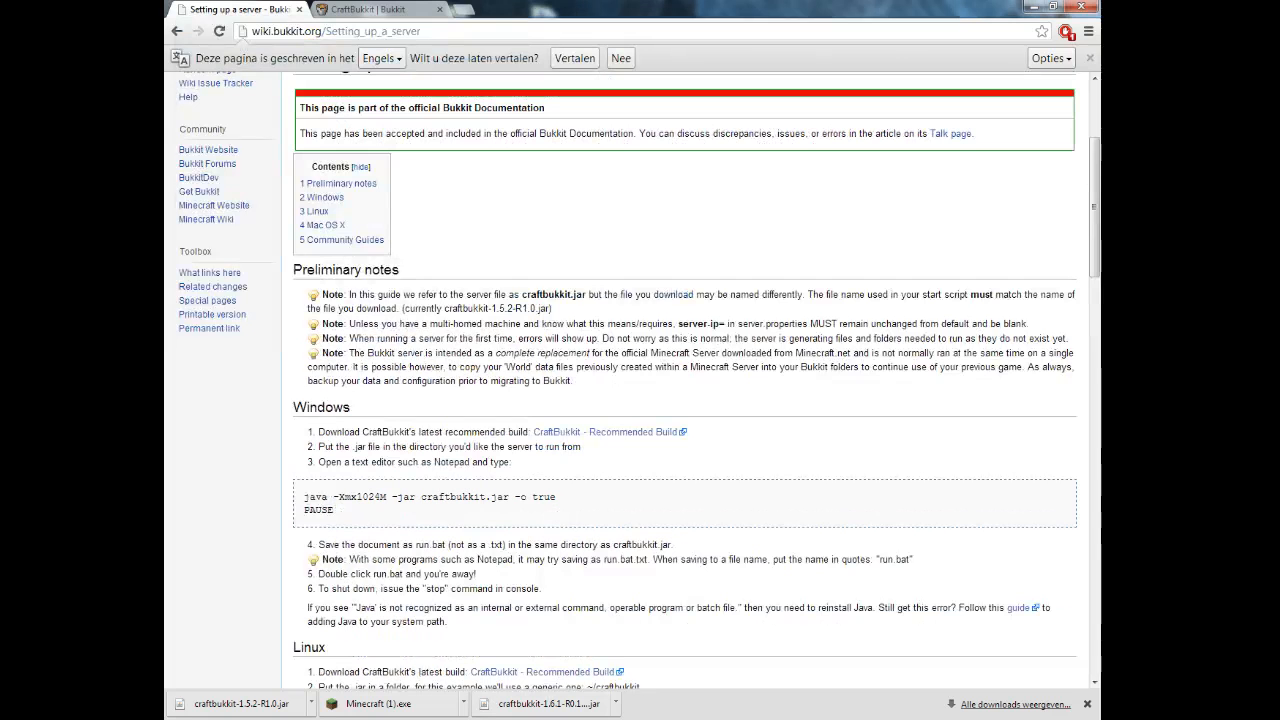
drag(545, 511, 303, 497)
key(ctrl+c)
click(400, 511)
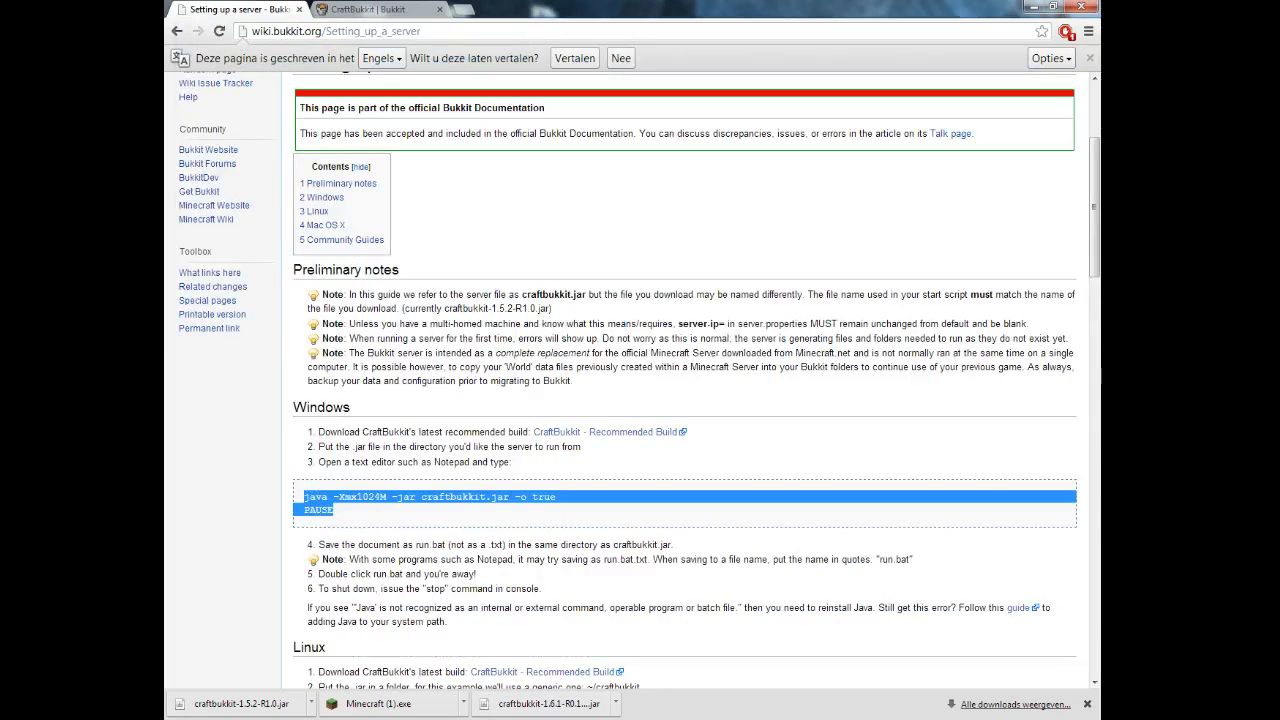
Paste 'java -Xmx1024M -jar craftbukkit.jar -o true' and 'PAUSE' into a new Notepad note.
click(577, 719)
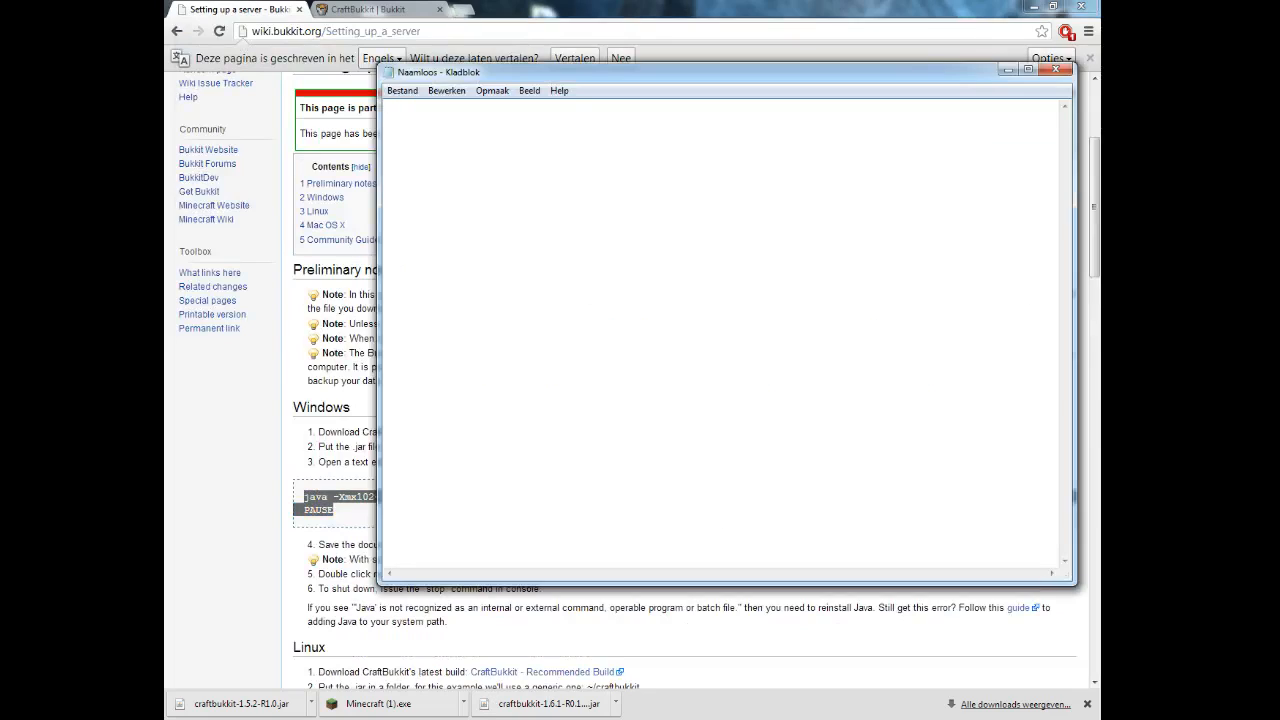
key(ctrl+v)
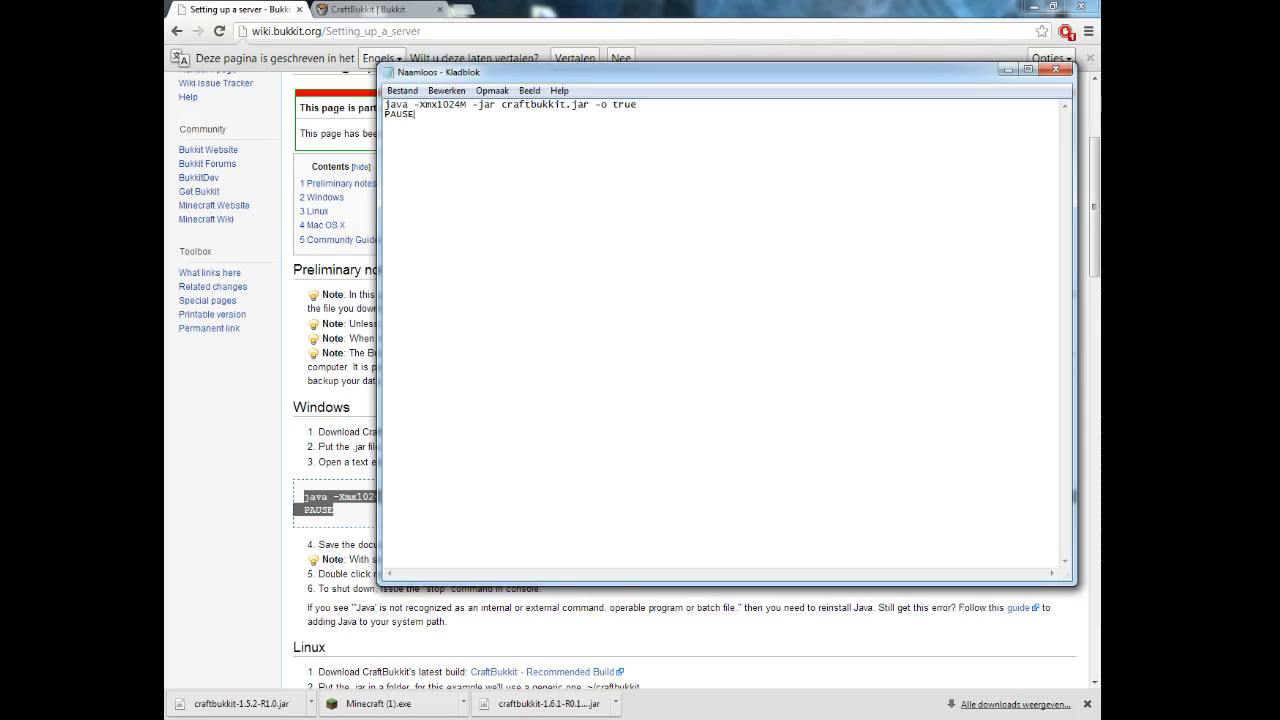
mouse_move(456, 719)
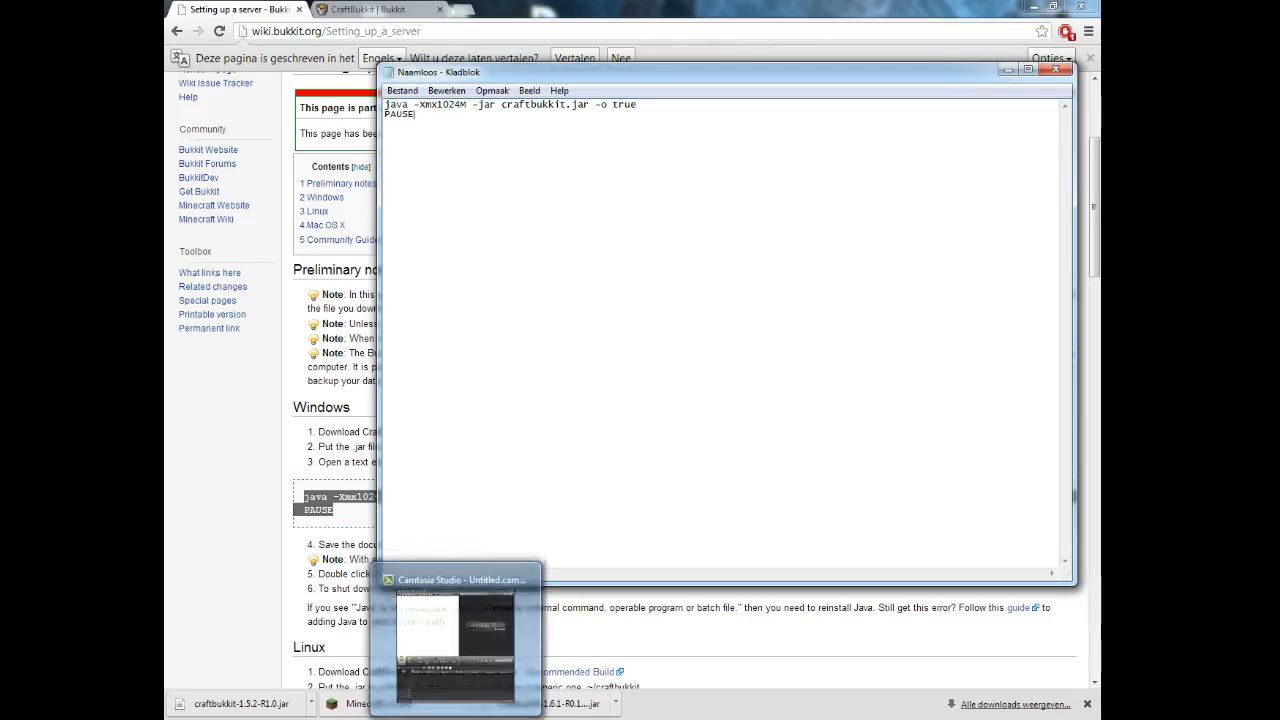
mouse_move(274, 719)
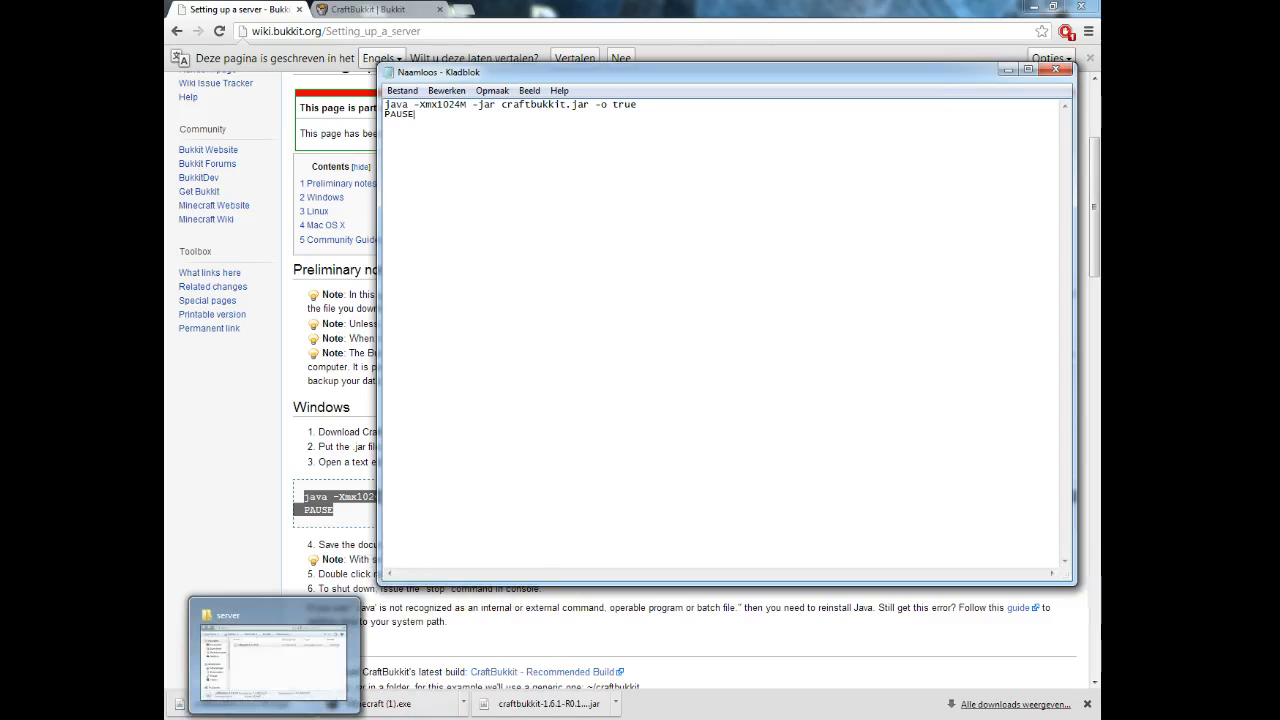
click(272, 655)
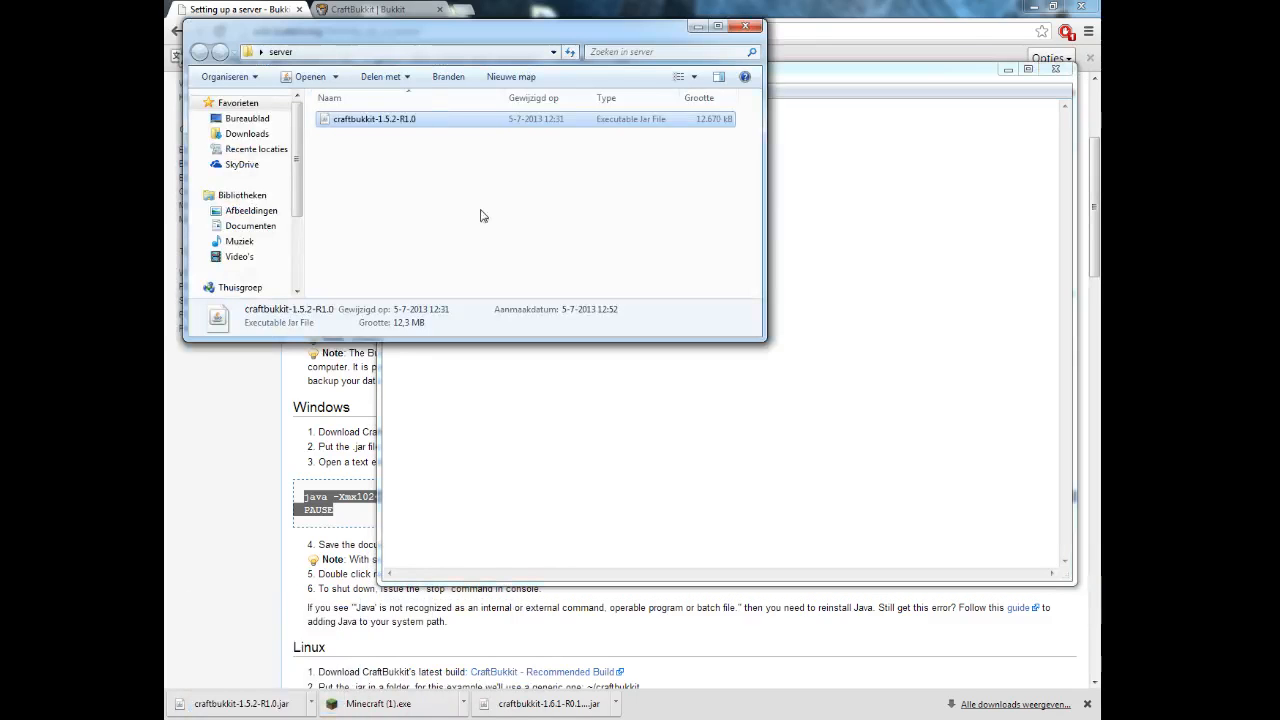
key(alt+Tab)
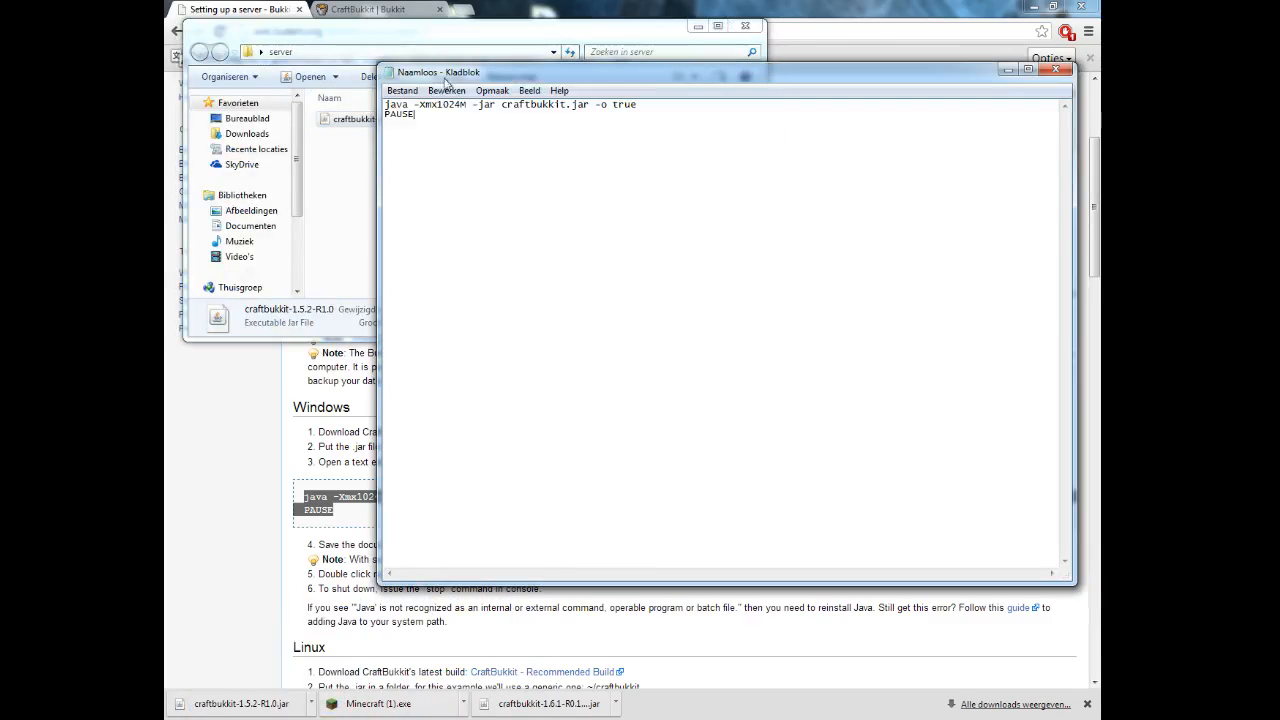
Highlight craftbukkit.jar in the script and select the jar file in the server folder.
drag(501, 104, 377, 192)
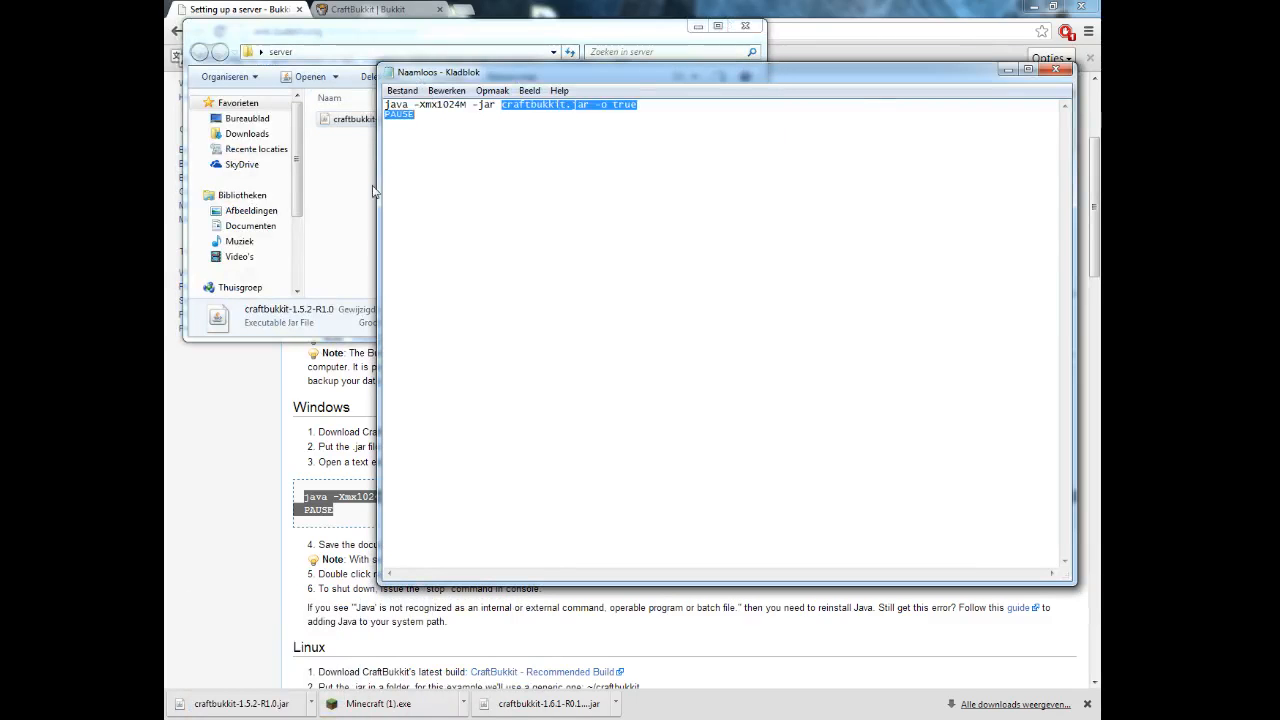
click(372, 190)
click(371, 120)
Rename the jar from craftbukkit-1.5.2-R1.0 to craftbukkit.
right_click(371, 121)
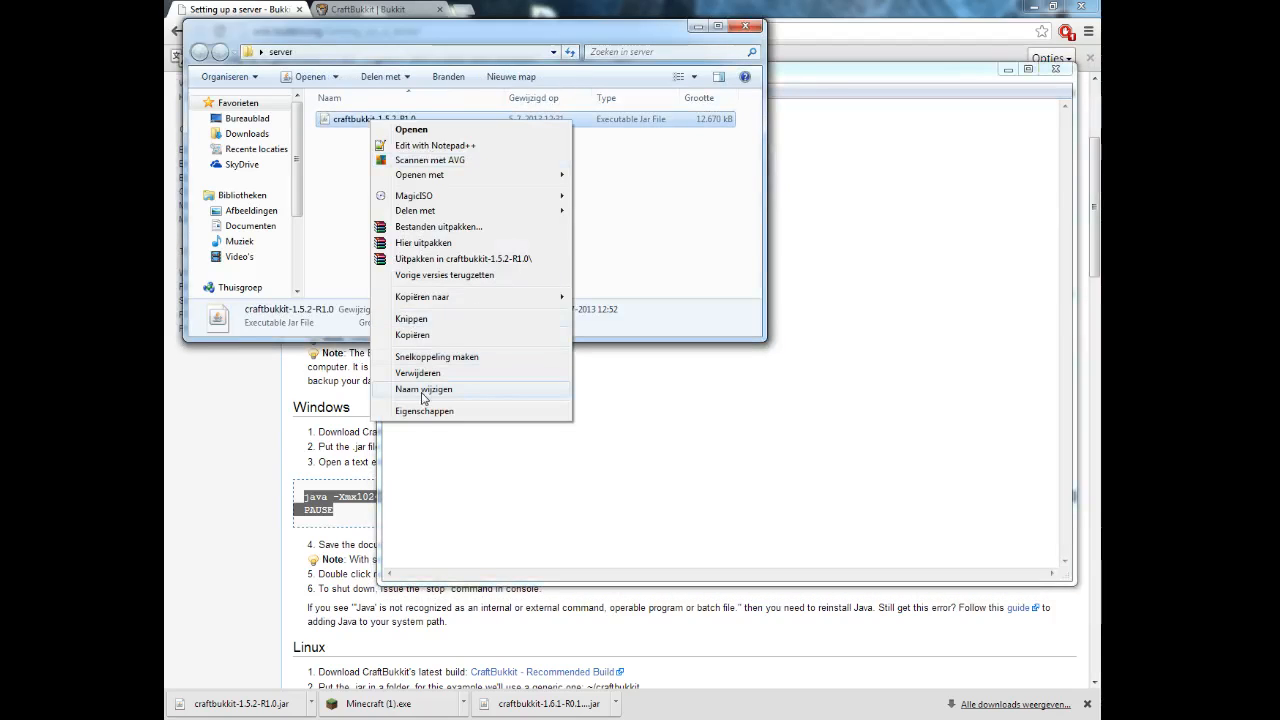
click(423, 393)
key(End)
key(shift+Left)
key(shift+Left)
key(shift+Left)
key(shift+Left)
key(shift+Left)
key(shift+Left)
key(shift+Left)
key(shift+Left)
key(shift+Left)
key(shift+Left)
key(shift+Left)
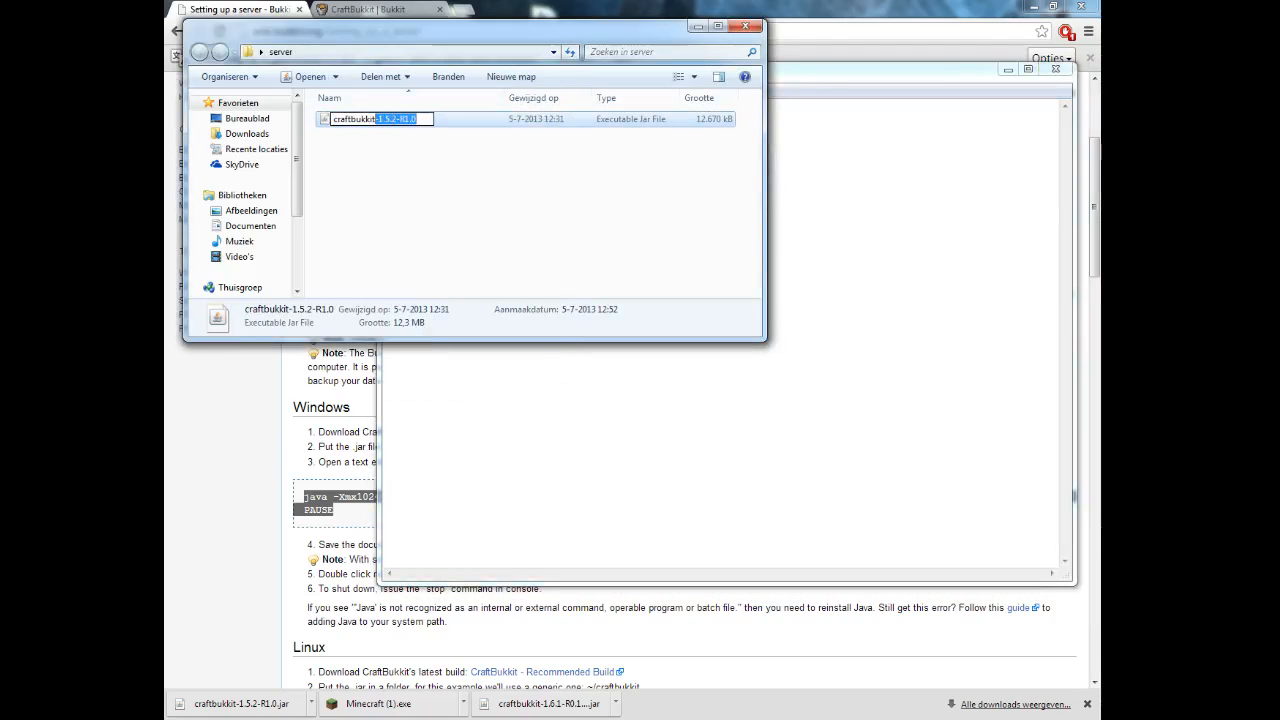
key(BackSpace)
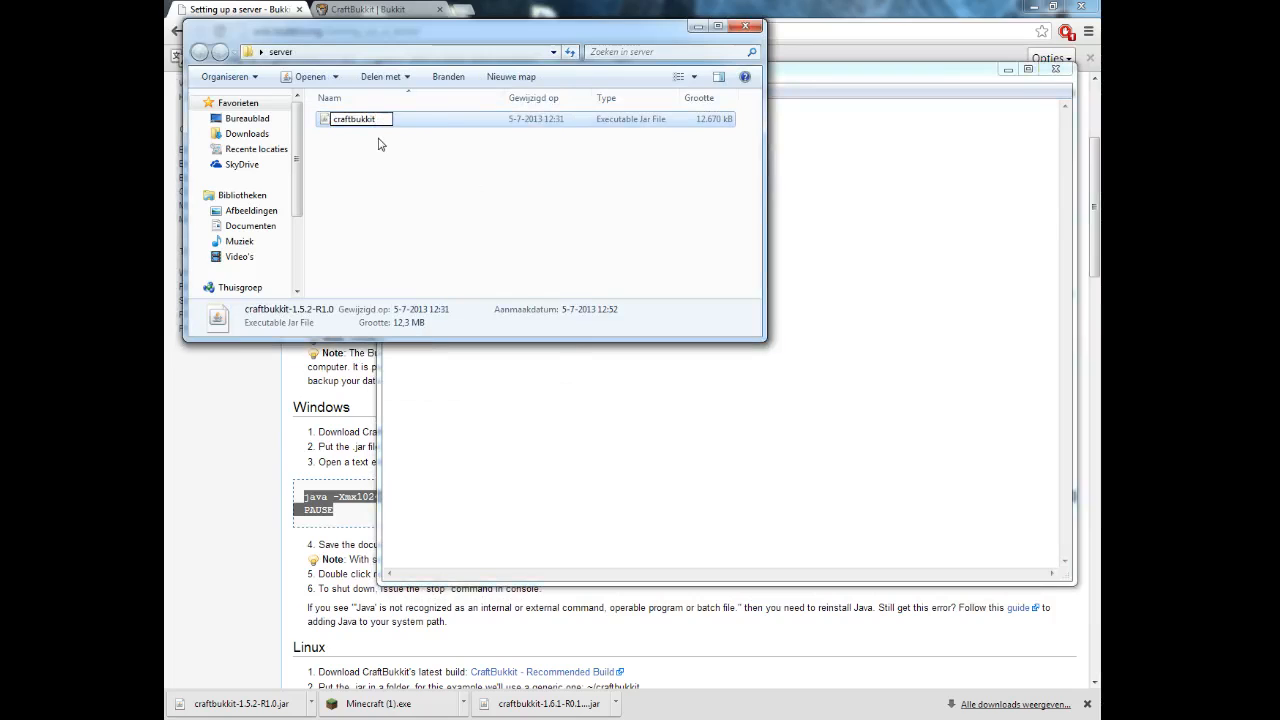
key(Return)
Save the start script as hfdfhh.bat in the server folder using the Alle bestanden type.
key(alt+Tab)
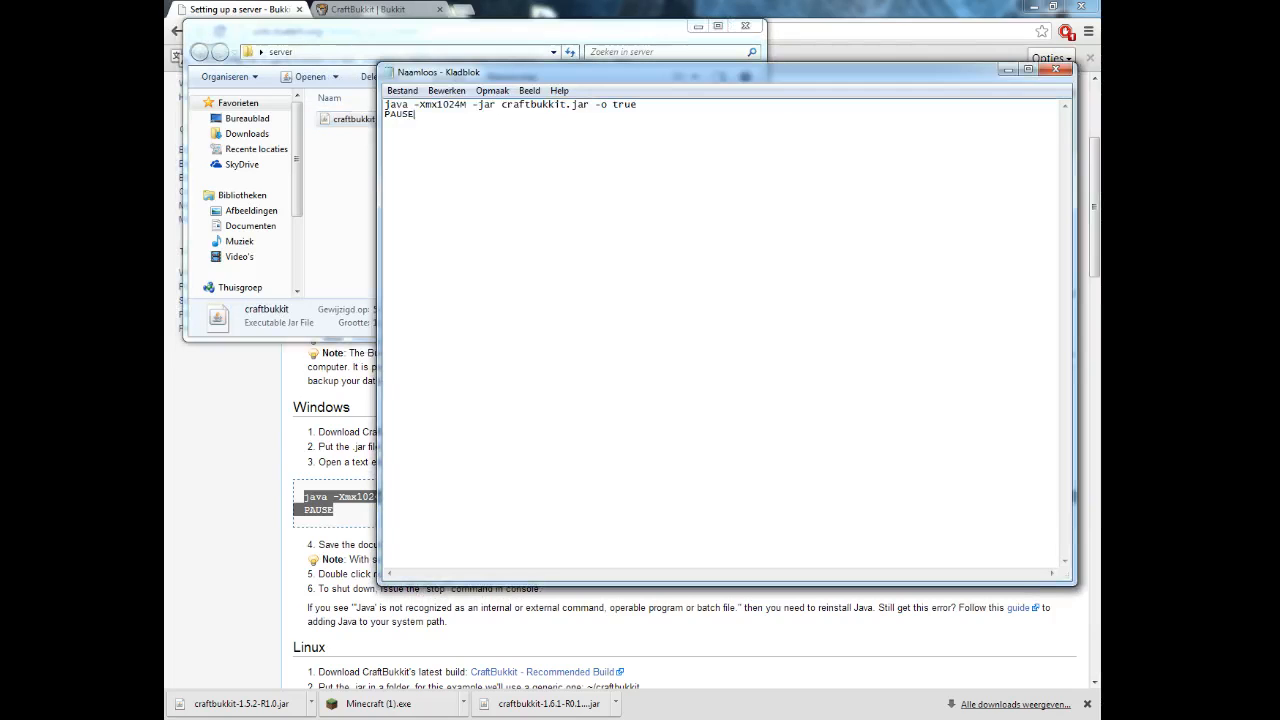
click(400, 90)
click(422, 158)
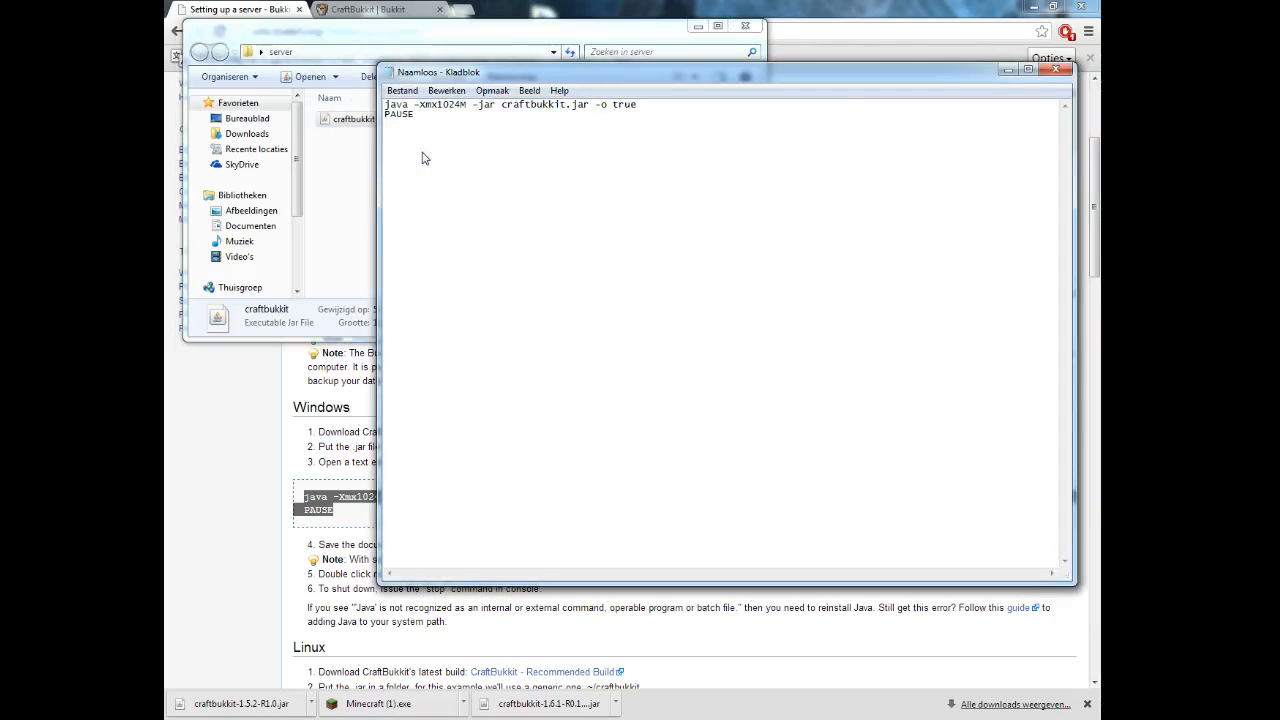
click(447, 197)
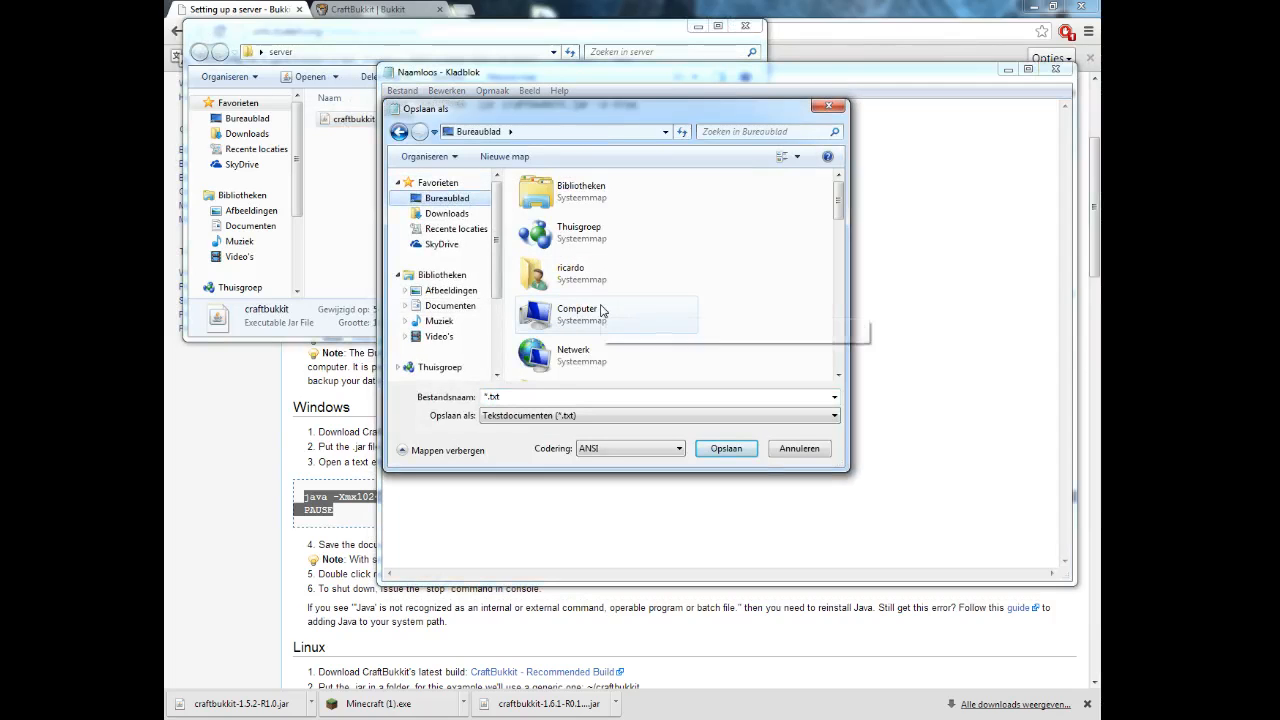
click(602, 322)
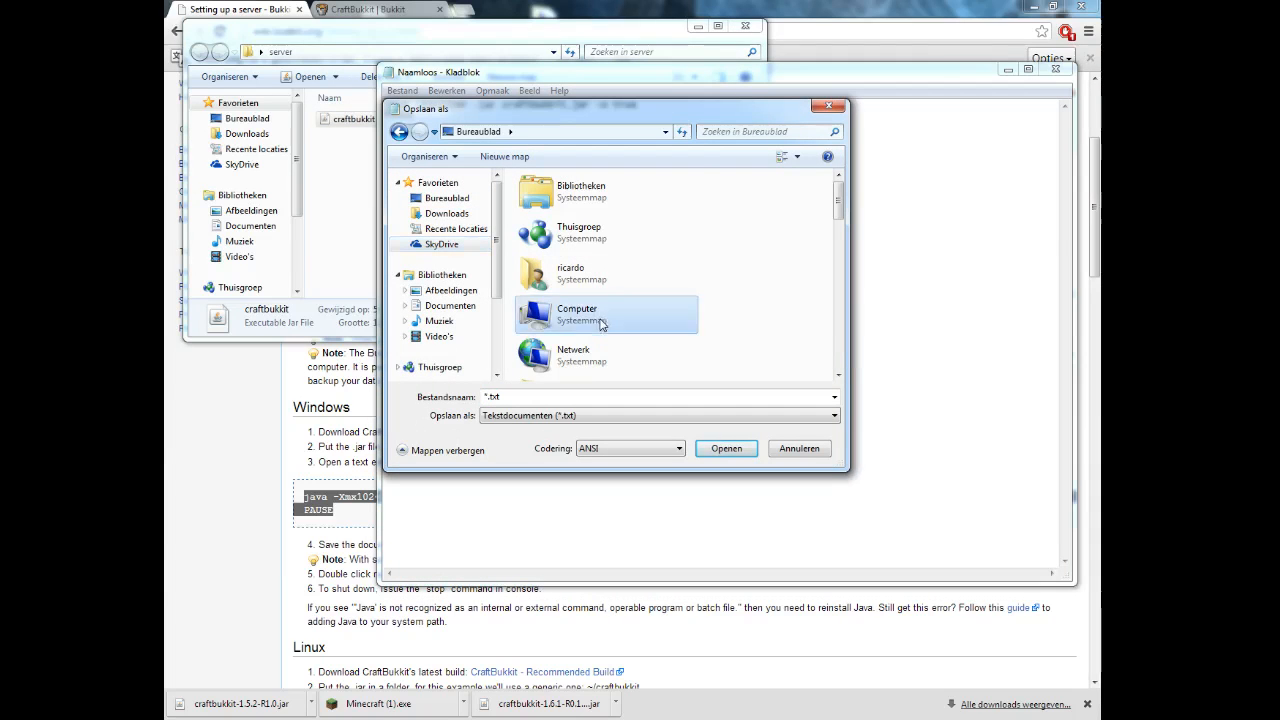
scroll(602, 322, down, 3)
double_click(612, 231)
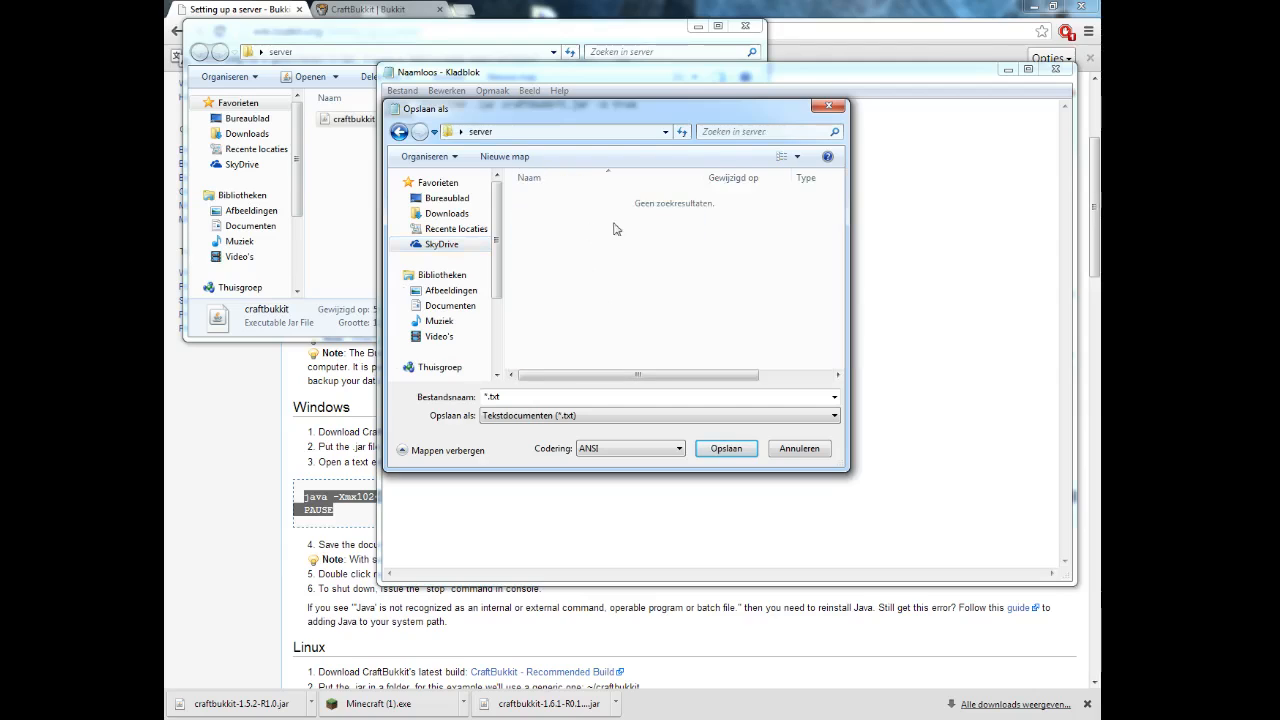
click(552, 415)
click(550, 429)
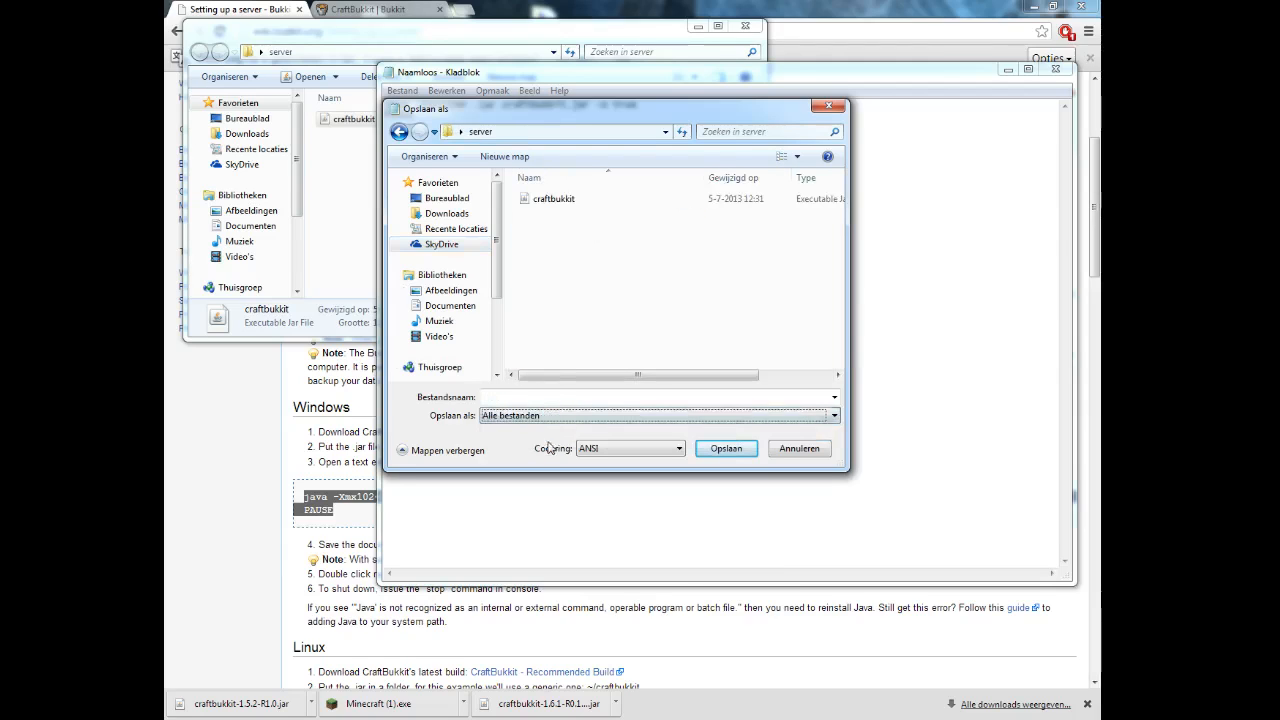
click(546, 397)
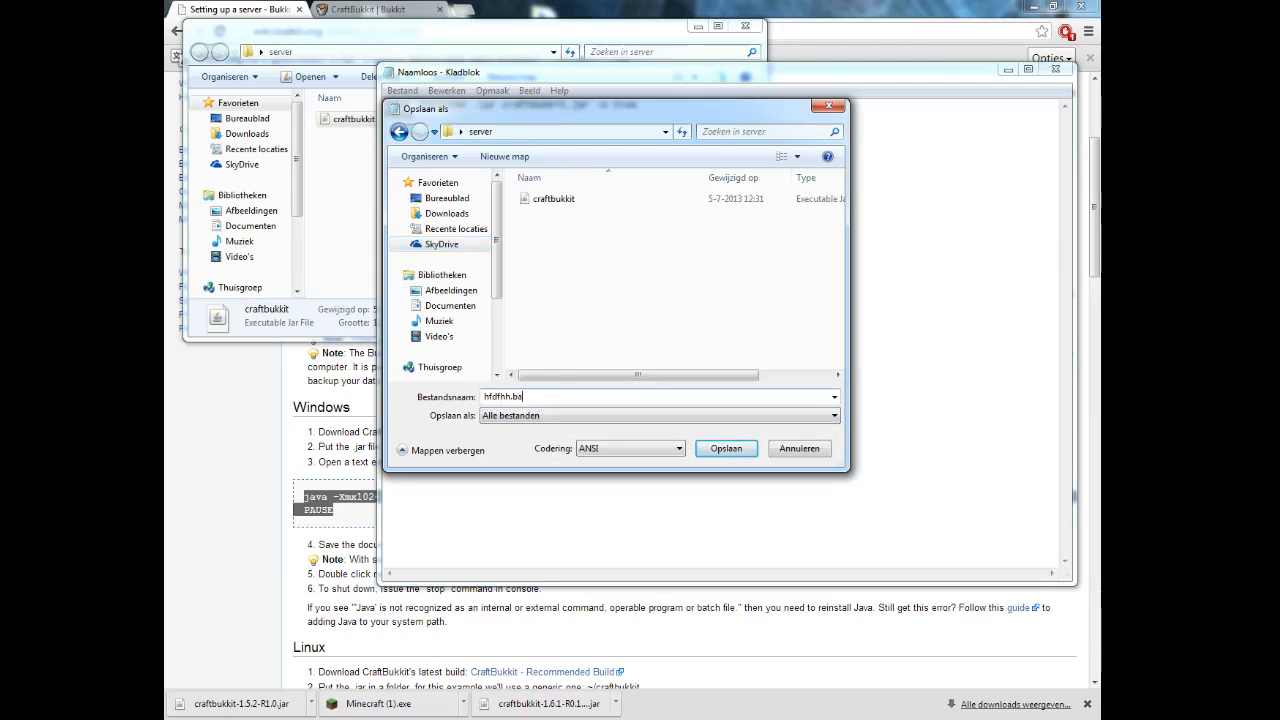
key(Return)
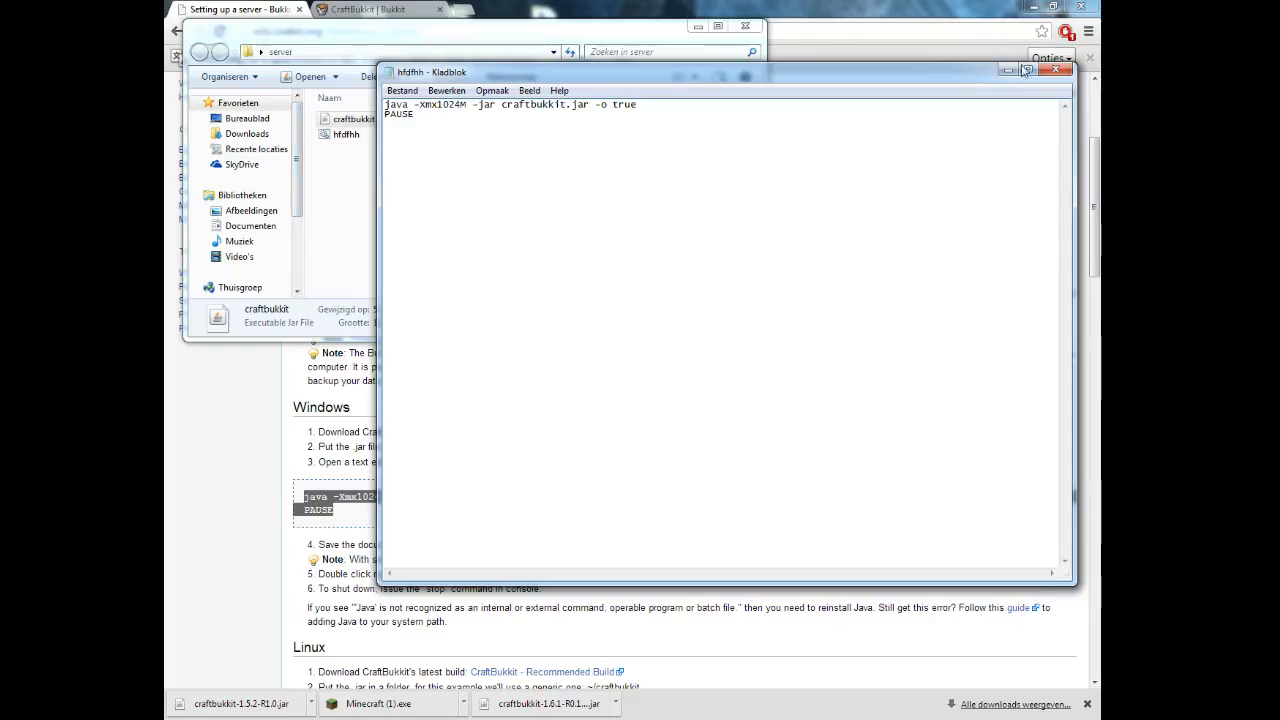
click(1056, 70)
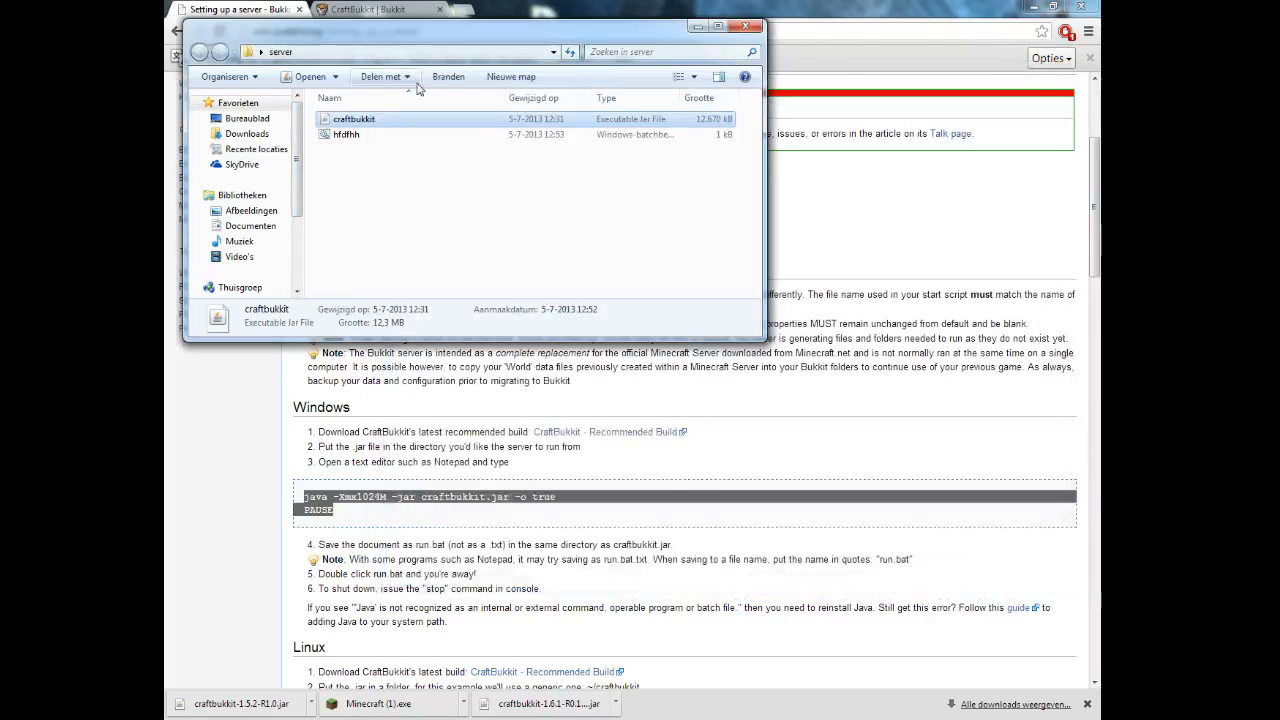
Run hfdfhh.bat so Command Prompt starts CraftBukkit 1.5.2 and prepares the spawn area.
double_click(346, 134)
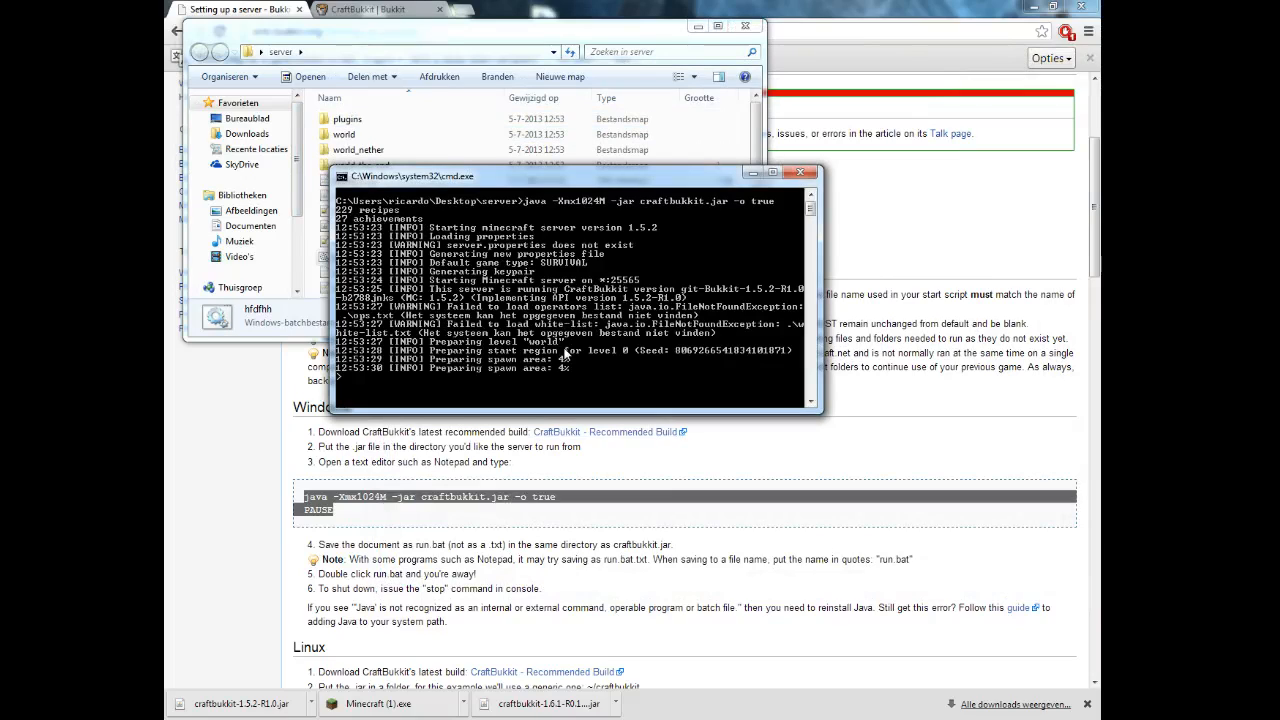
drag(655, 180, 657, 172)
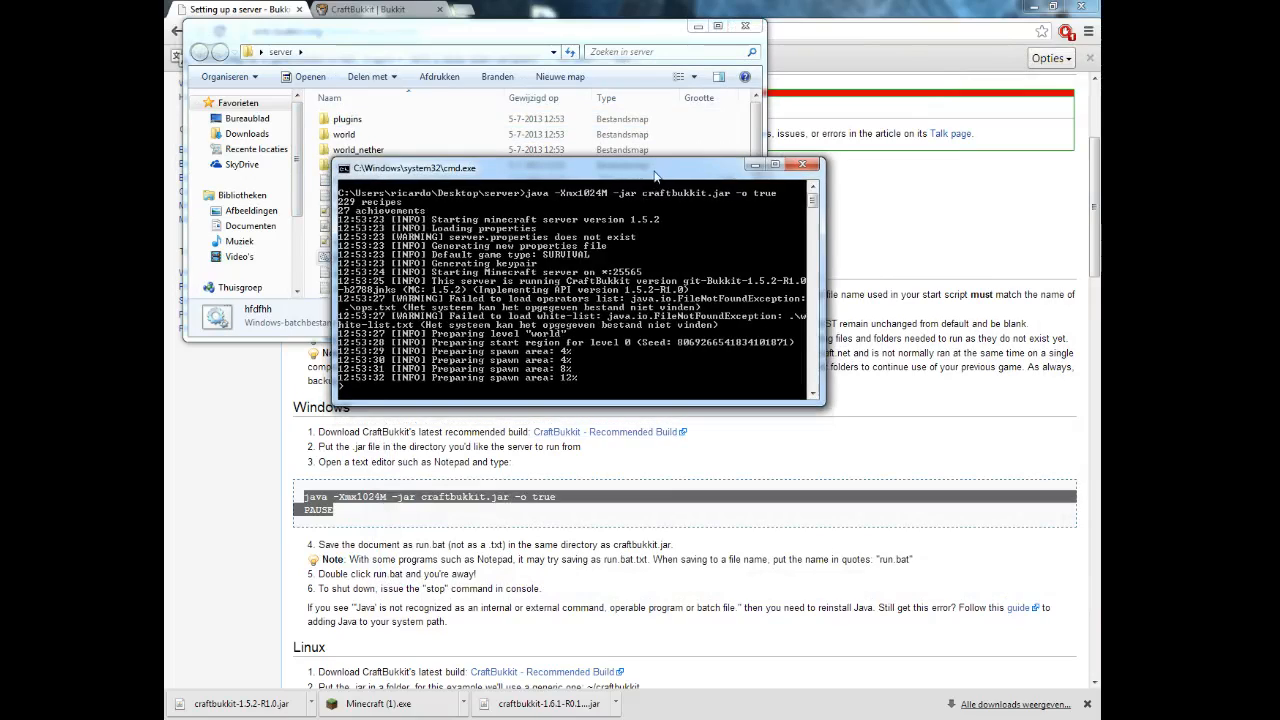
click(512, 33)
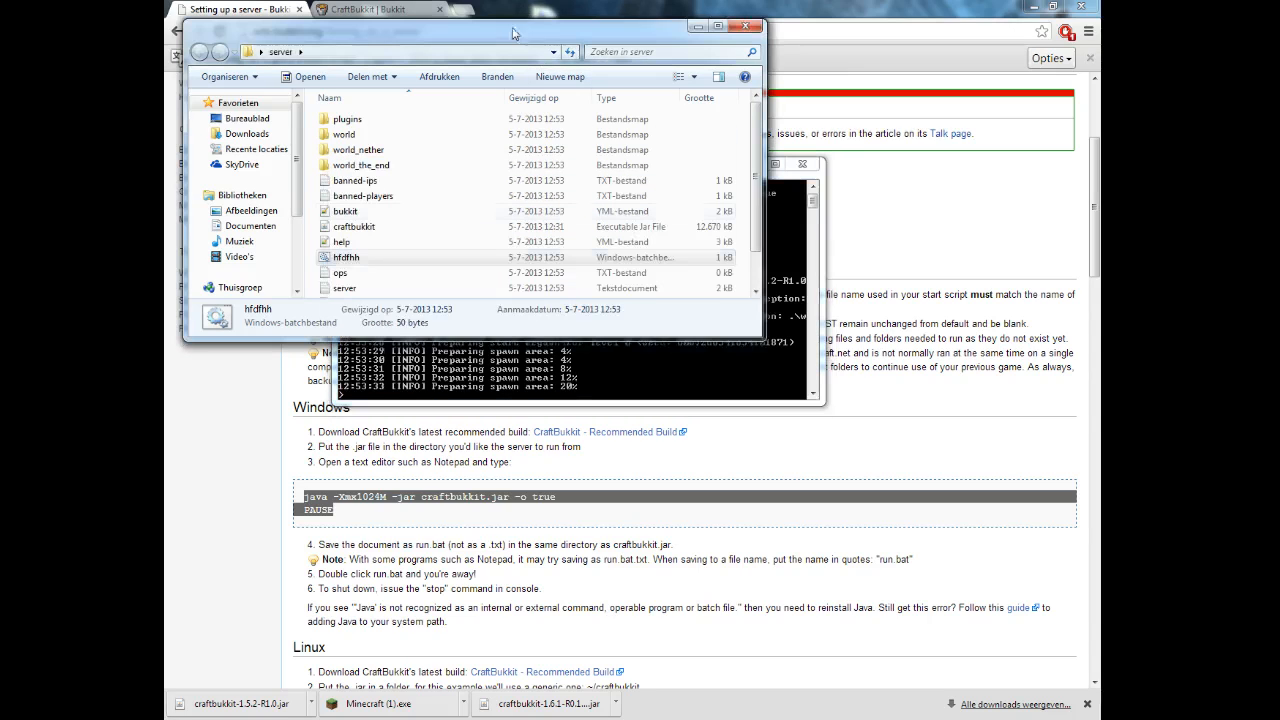
Create a desktop shortcut to the hfdfhh batch file and place it beside the world folder.
right_click(357, 259)
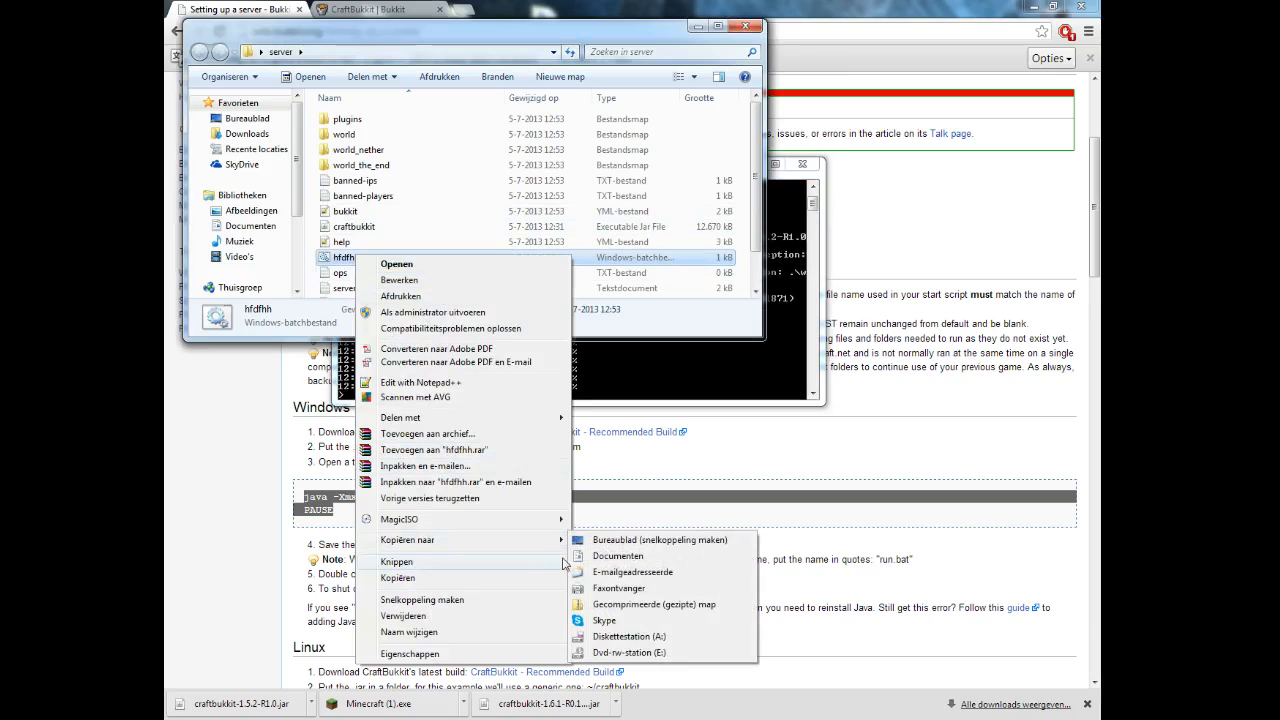
click(610, 545)
click(1096, 718)
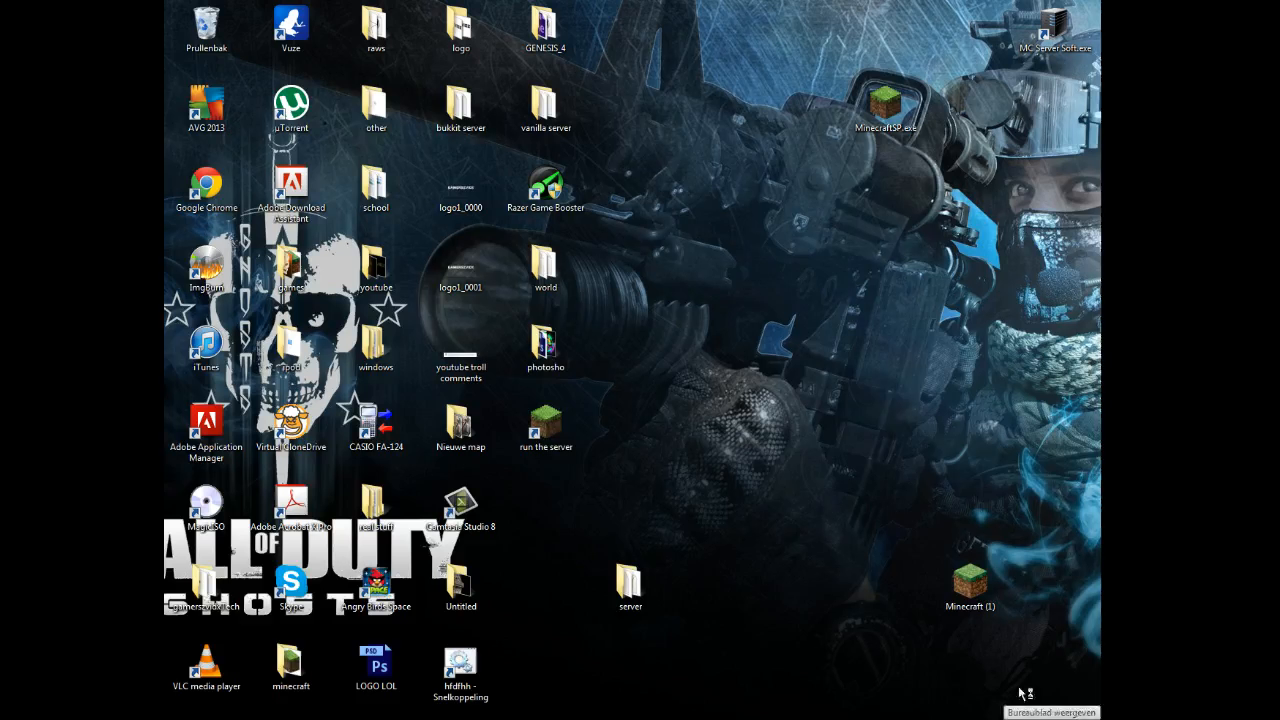
drag(460, 665, 660, 272)
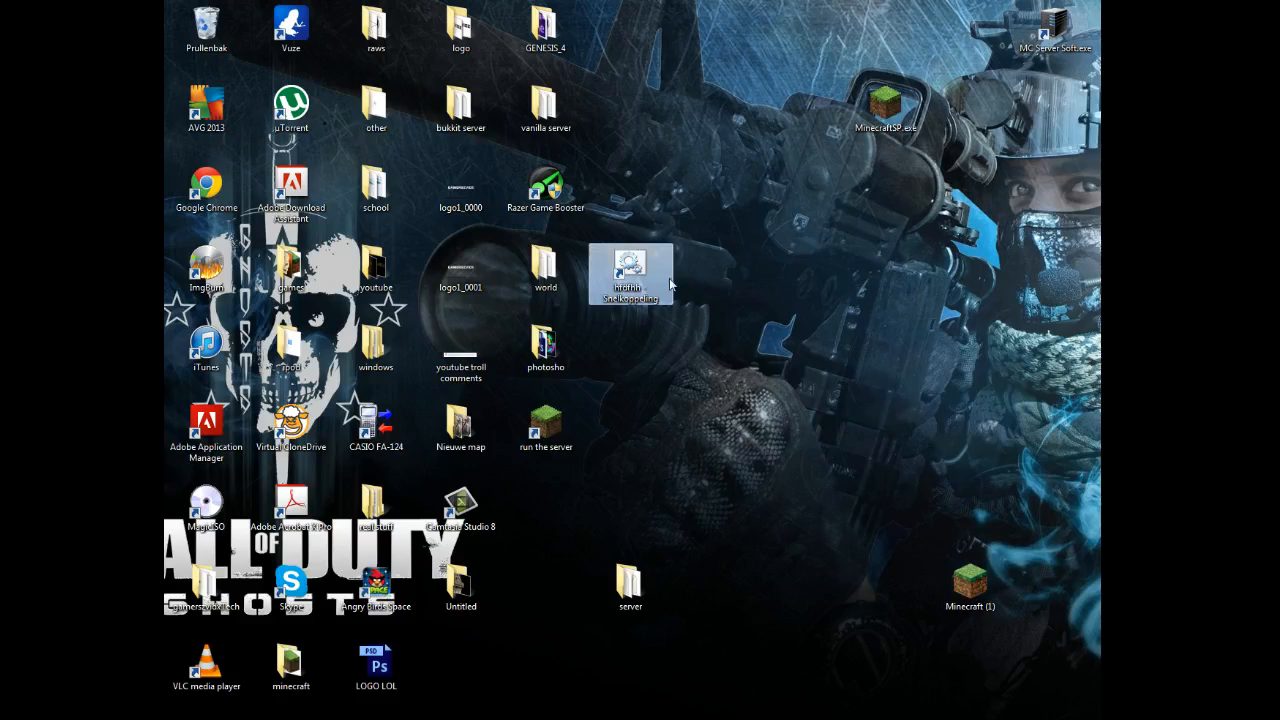
Change the hfdfhh shortcut's icon to the green block icon from Minecraft.exe.
right_click(653, 281)
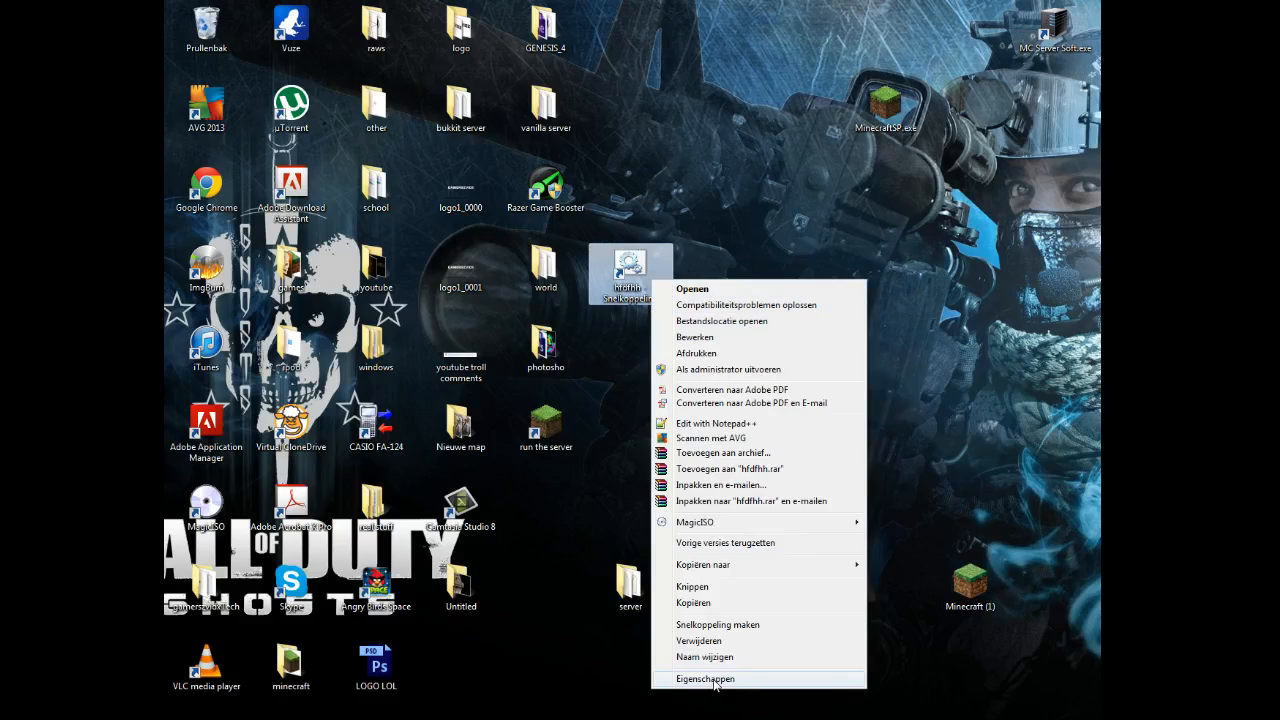
click(716, 681)
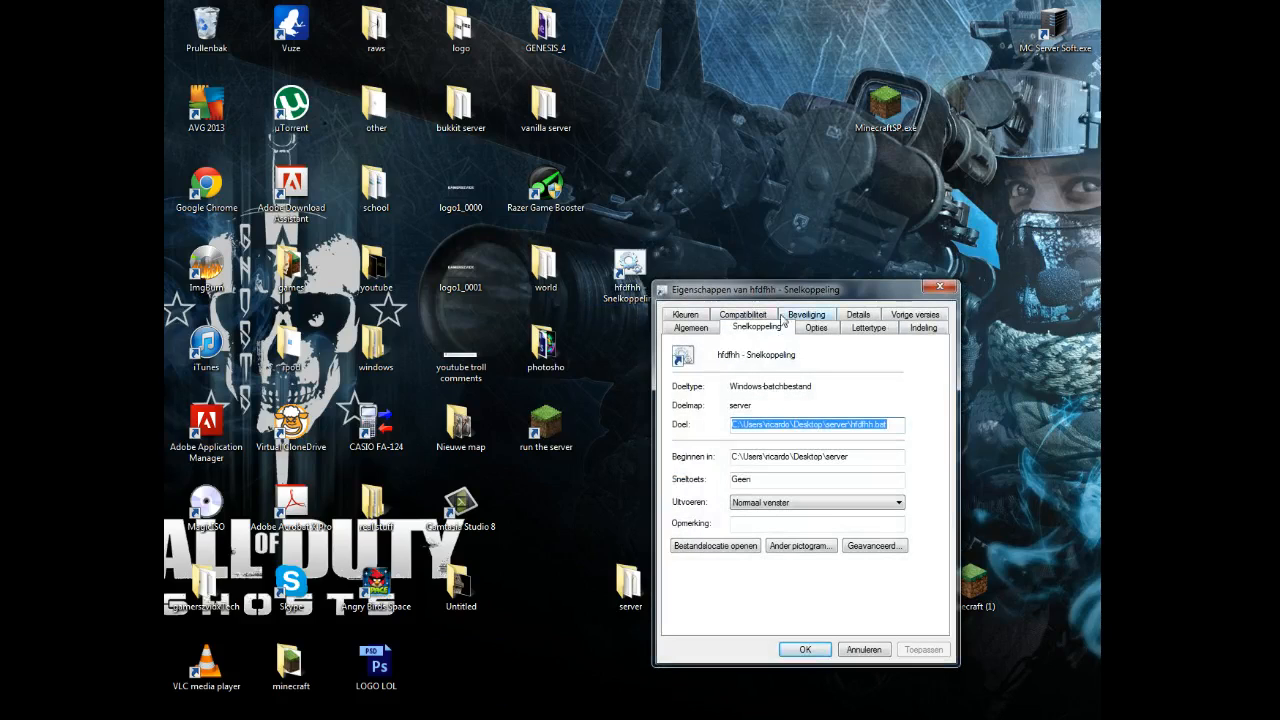
click(799, 550)
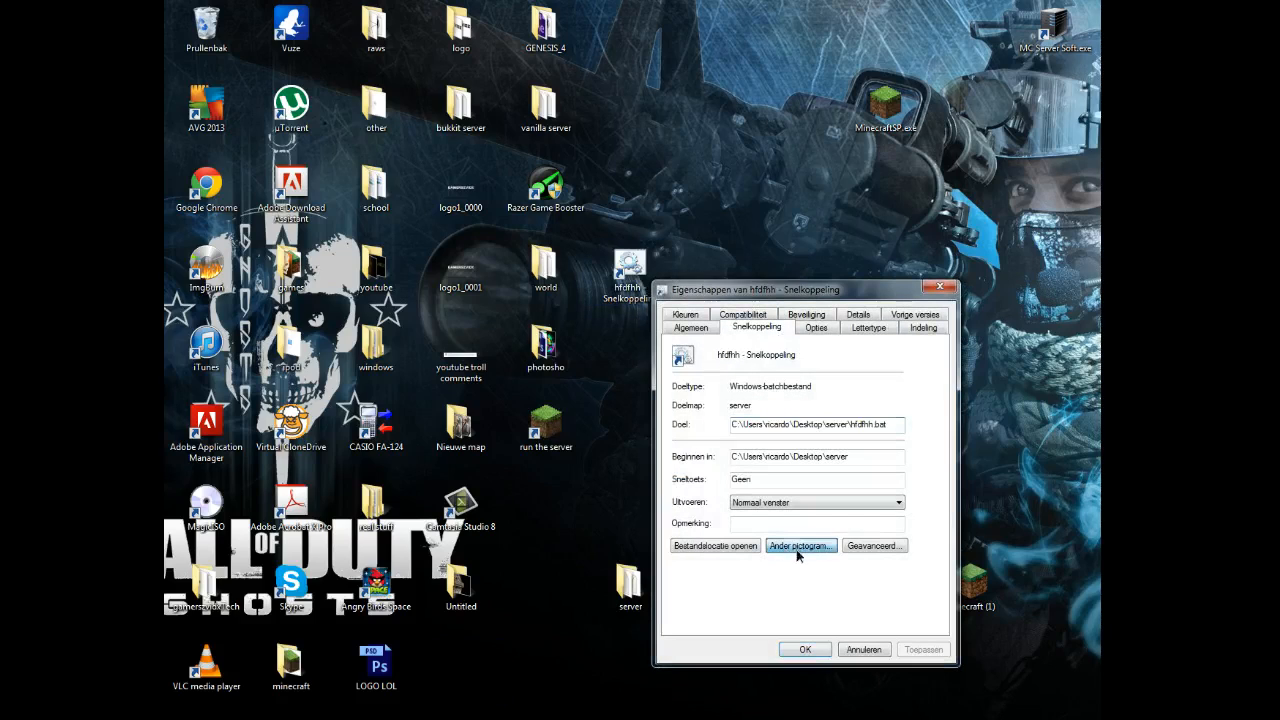
click(798, 380)
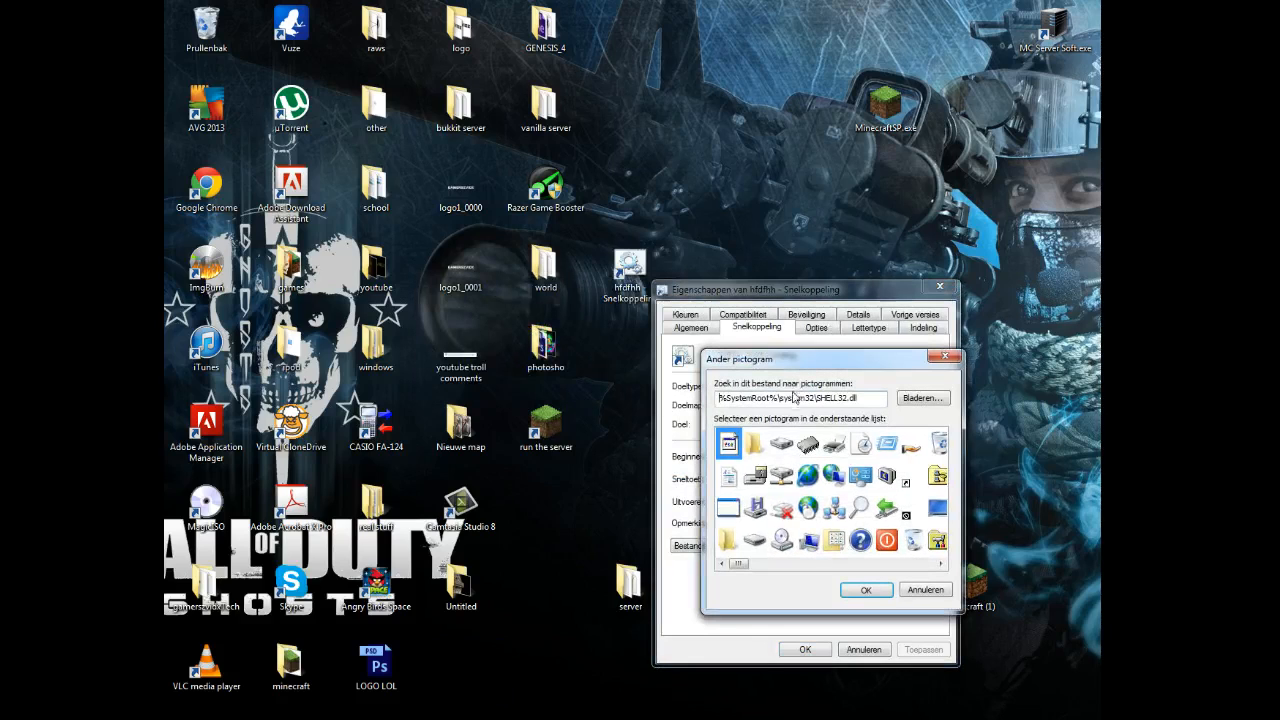
click(922, 398)
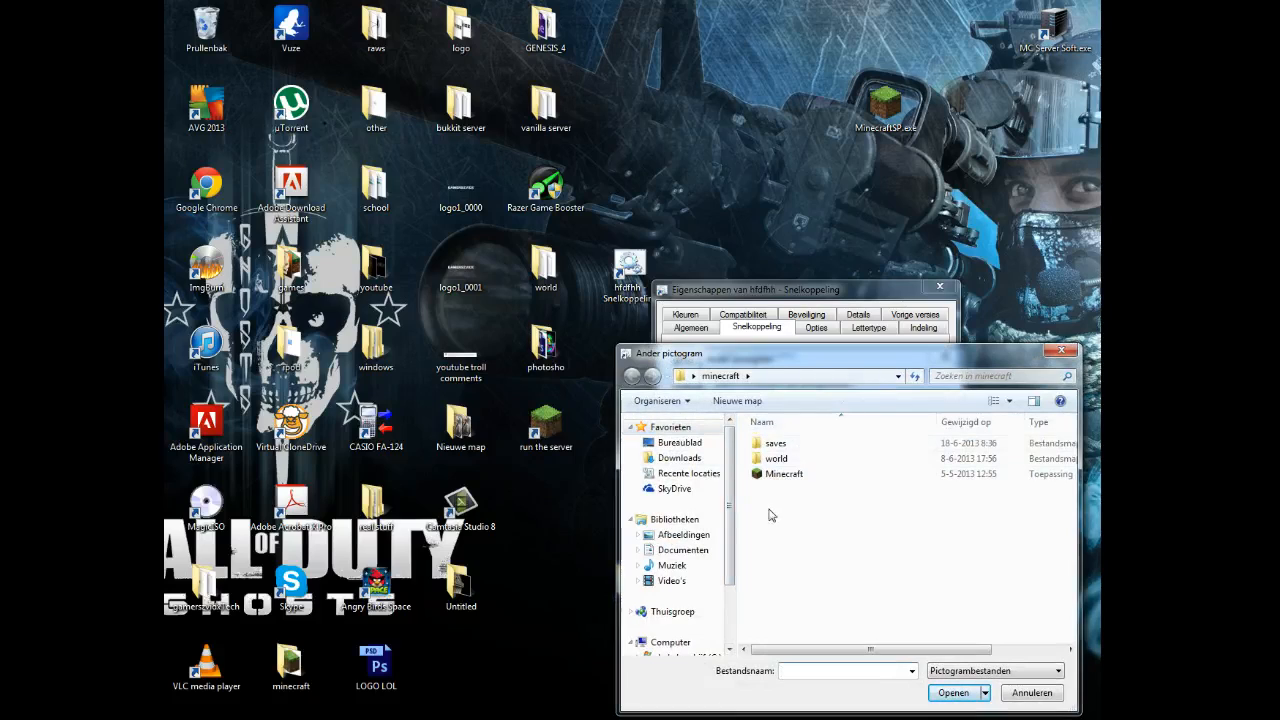
double_click(780, 475)
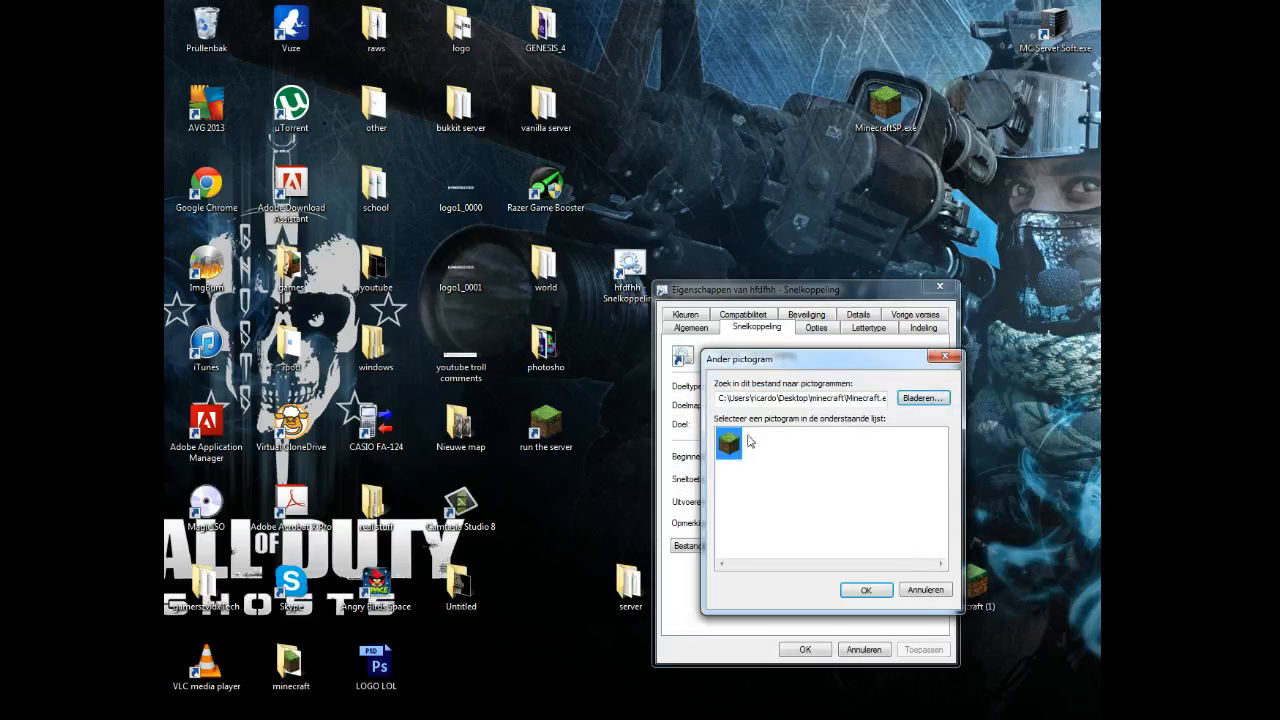
click(835, 592)
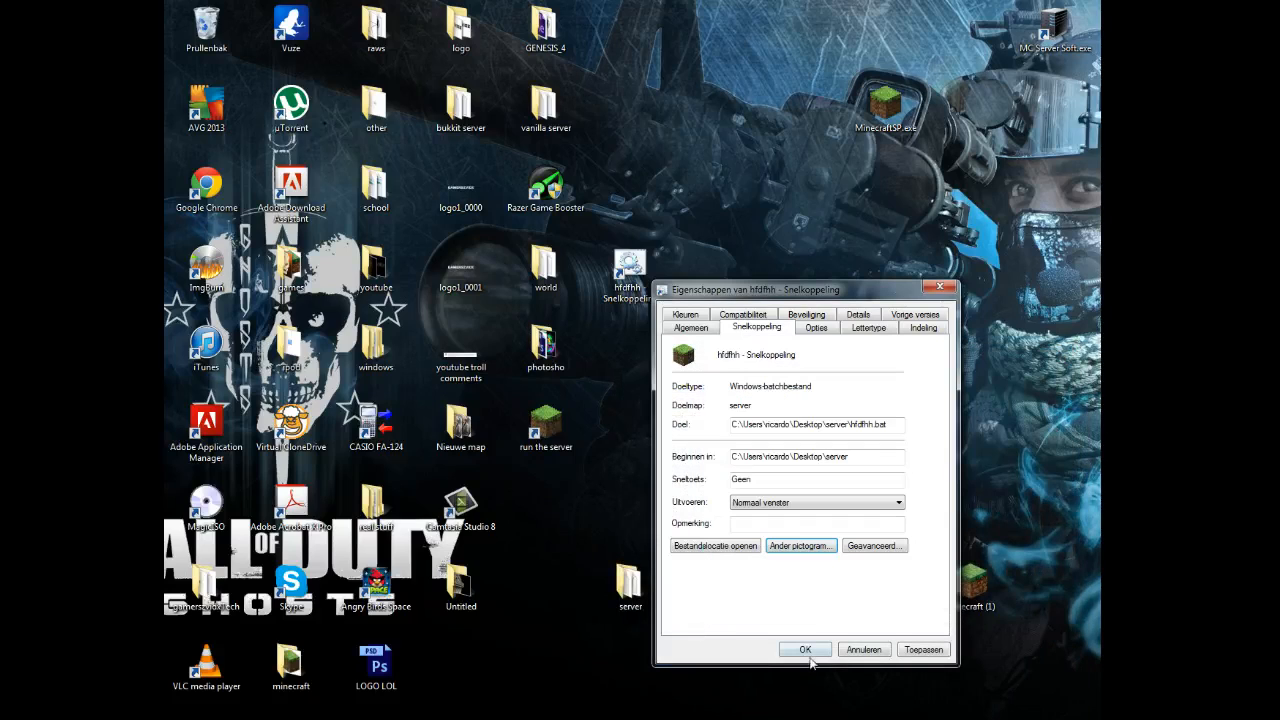
click(921, 650)
click(805, 649)
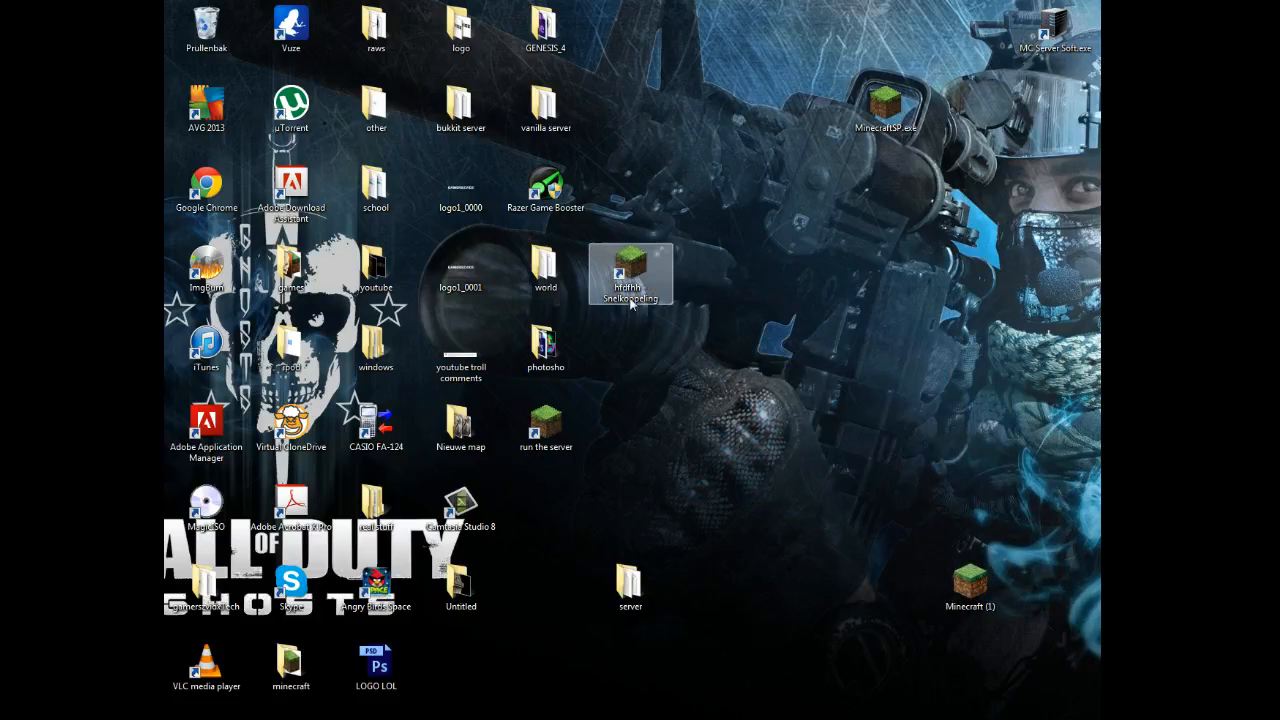
Position the shortcut below the run-the-server icon and start the server from it.
drag(632, 280, 657, 447)
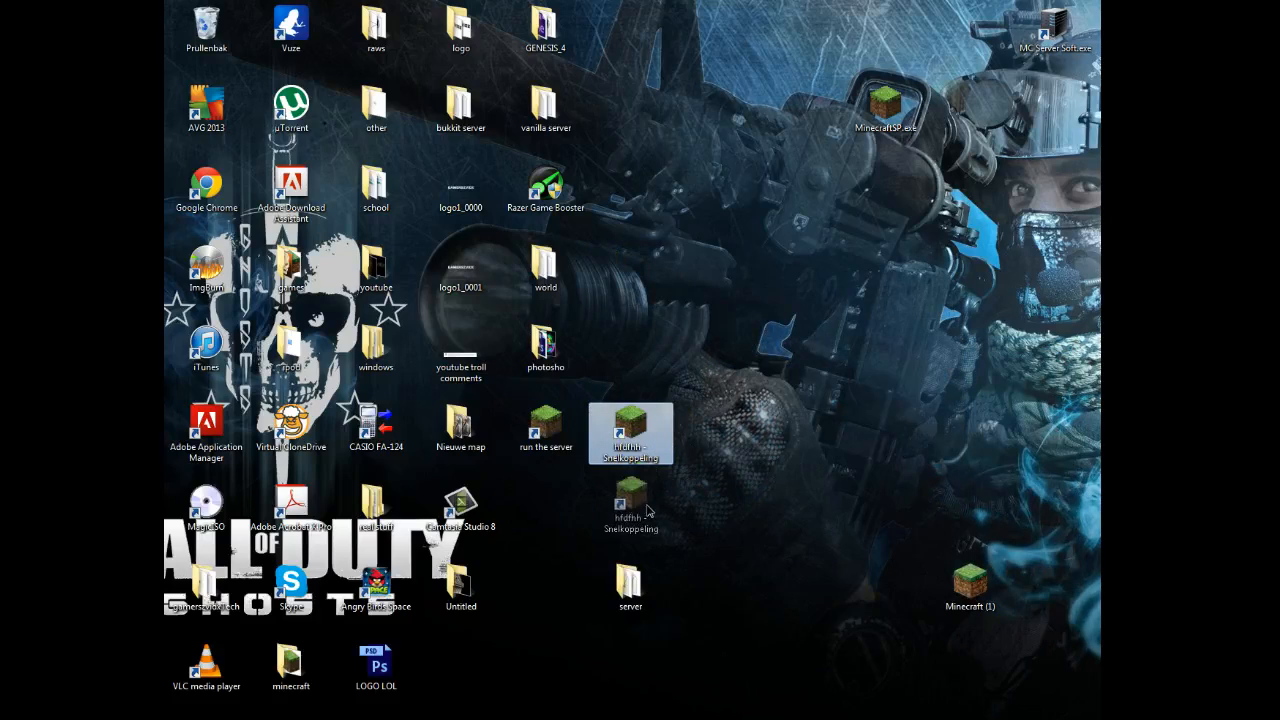
drag(573, 507, 575, 509)
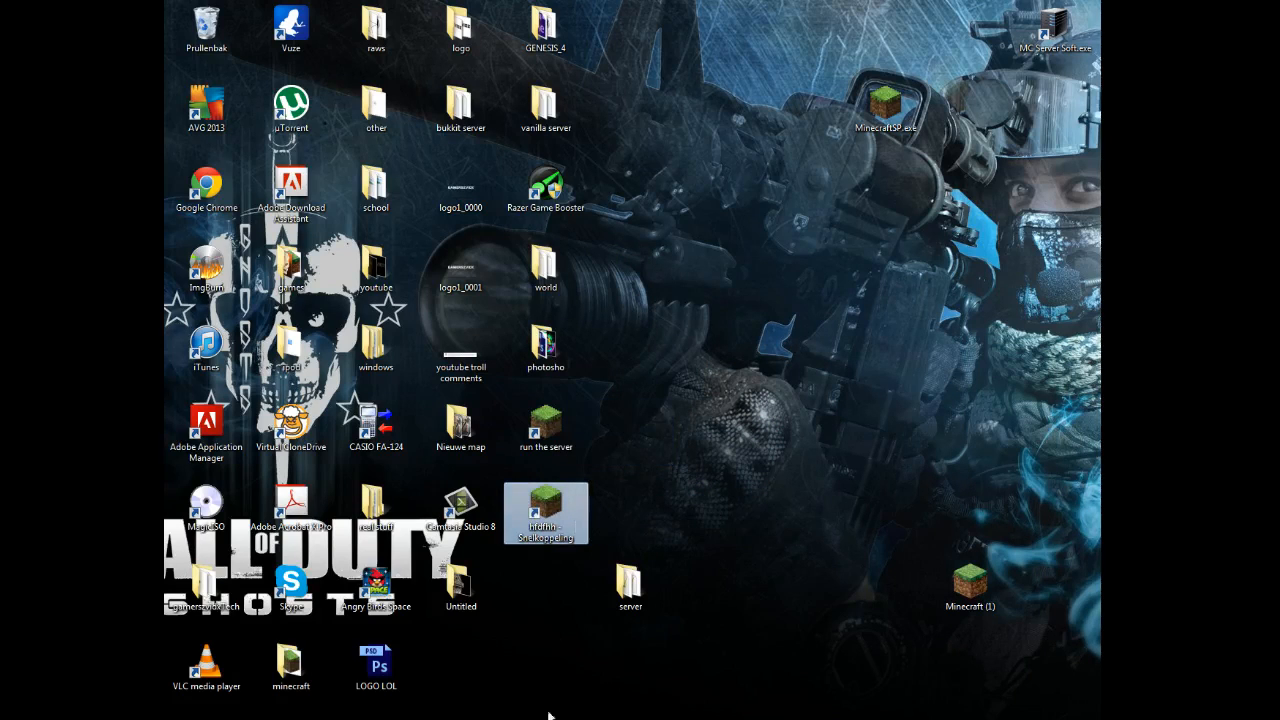
click(590, 716)
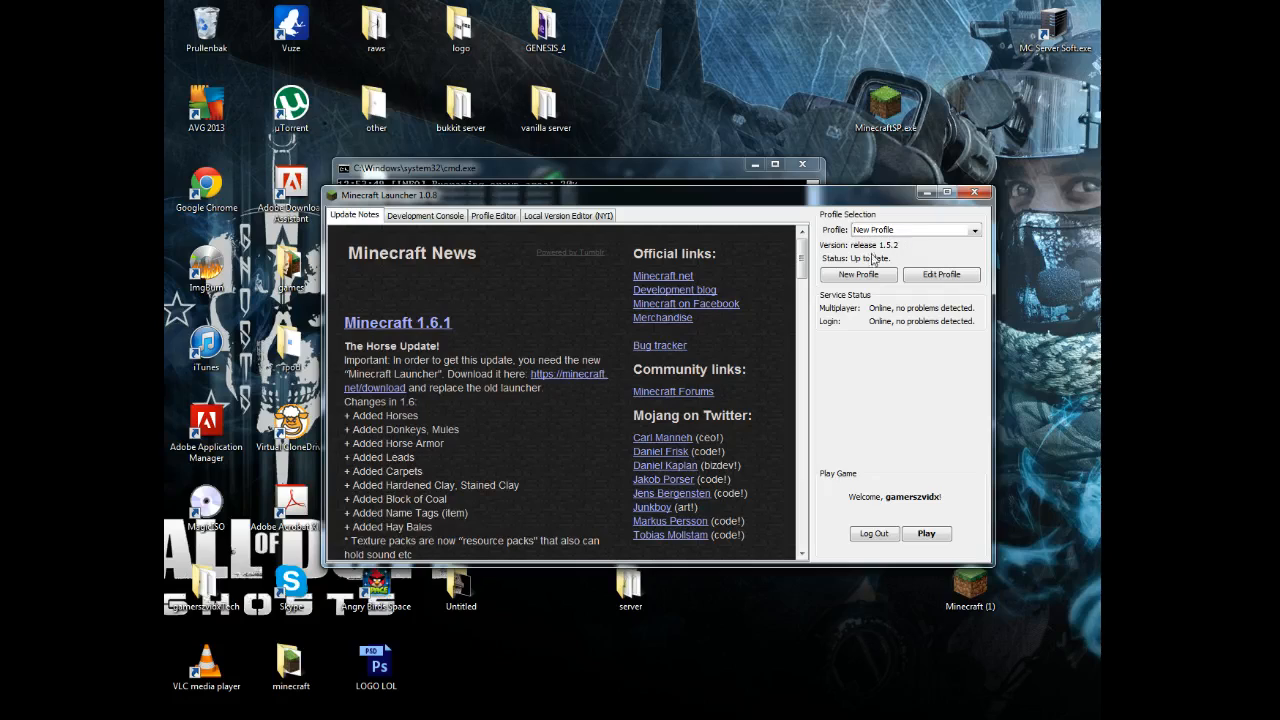
Choose New Profile on release 1.5.2, play it, and close the Minecraft Launcher.
click(872, 233)
click(868, 255)
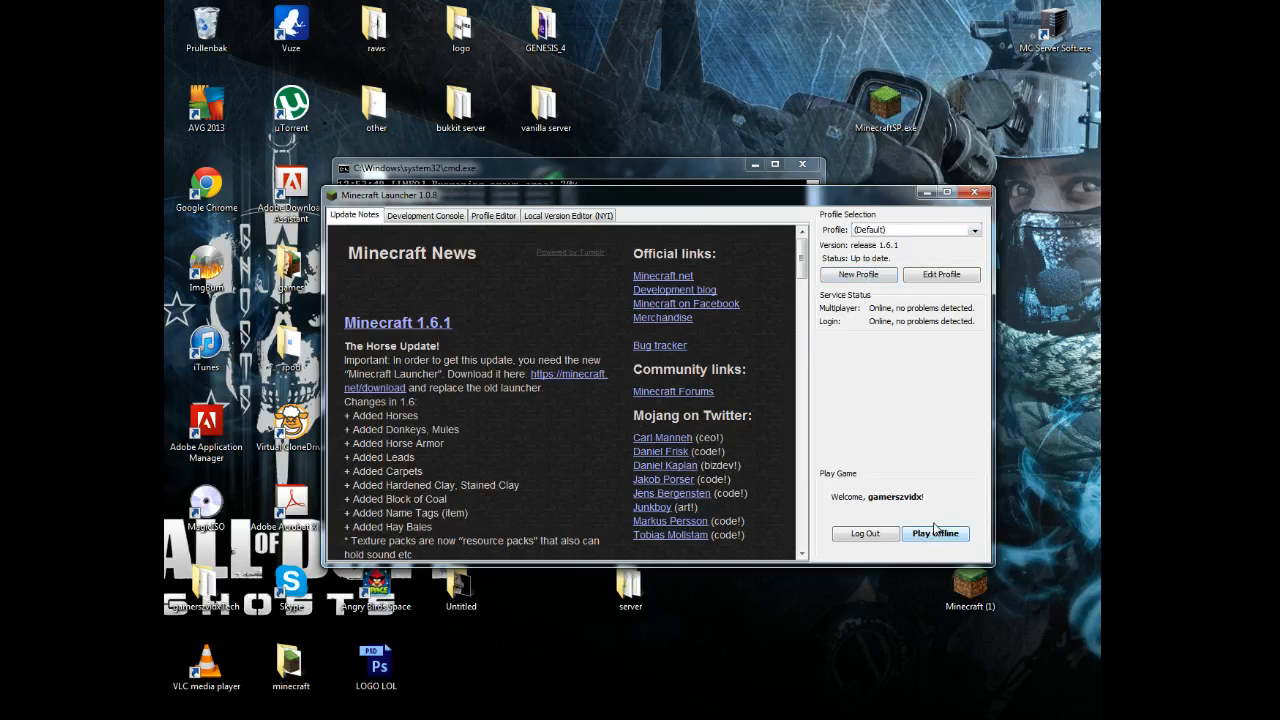
click(908, 234)
click(907, 243)
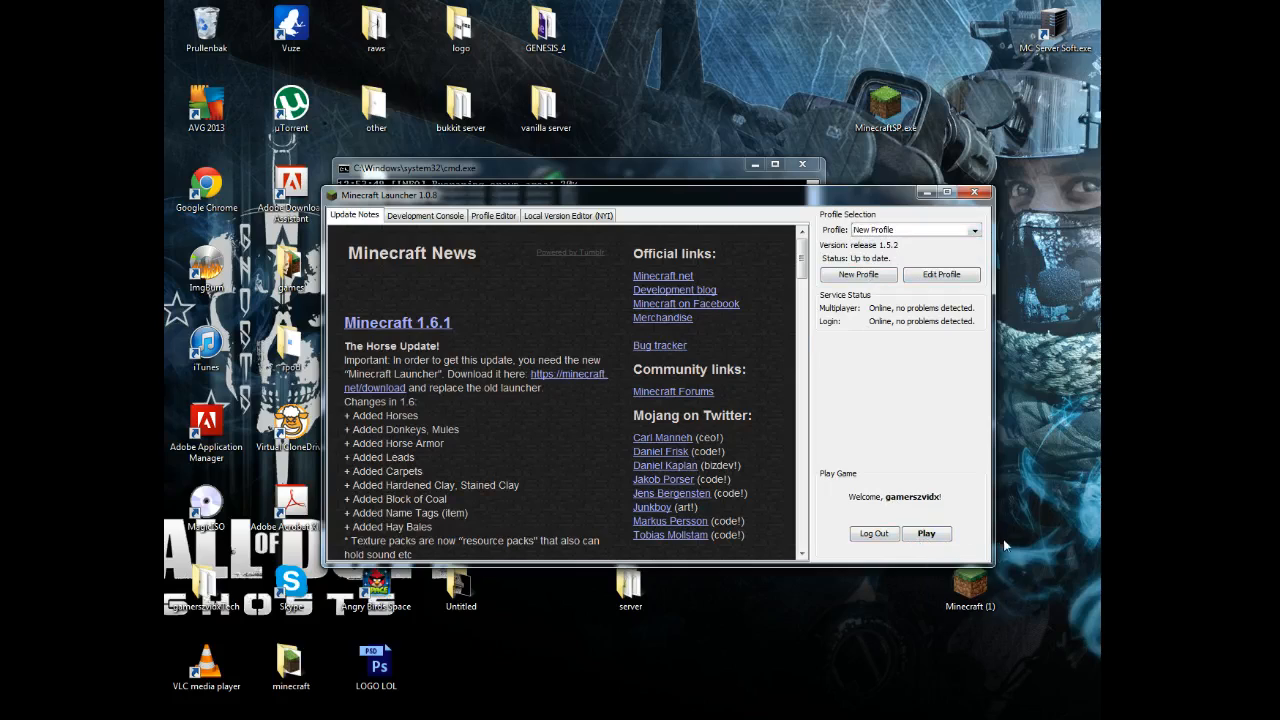
click(940, 533)
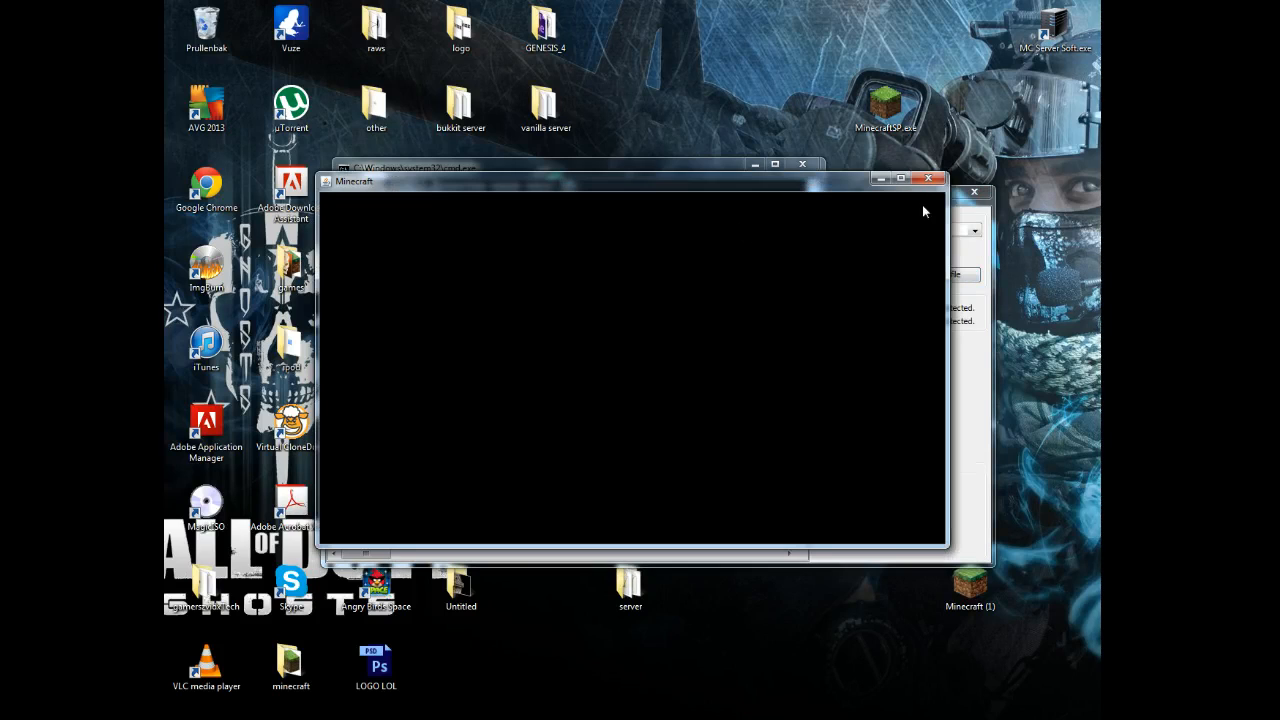
click(966, 196)
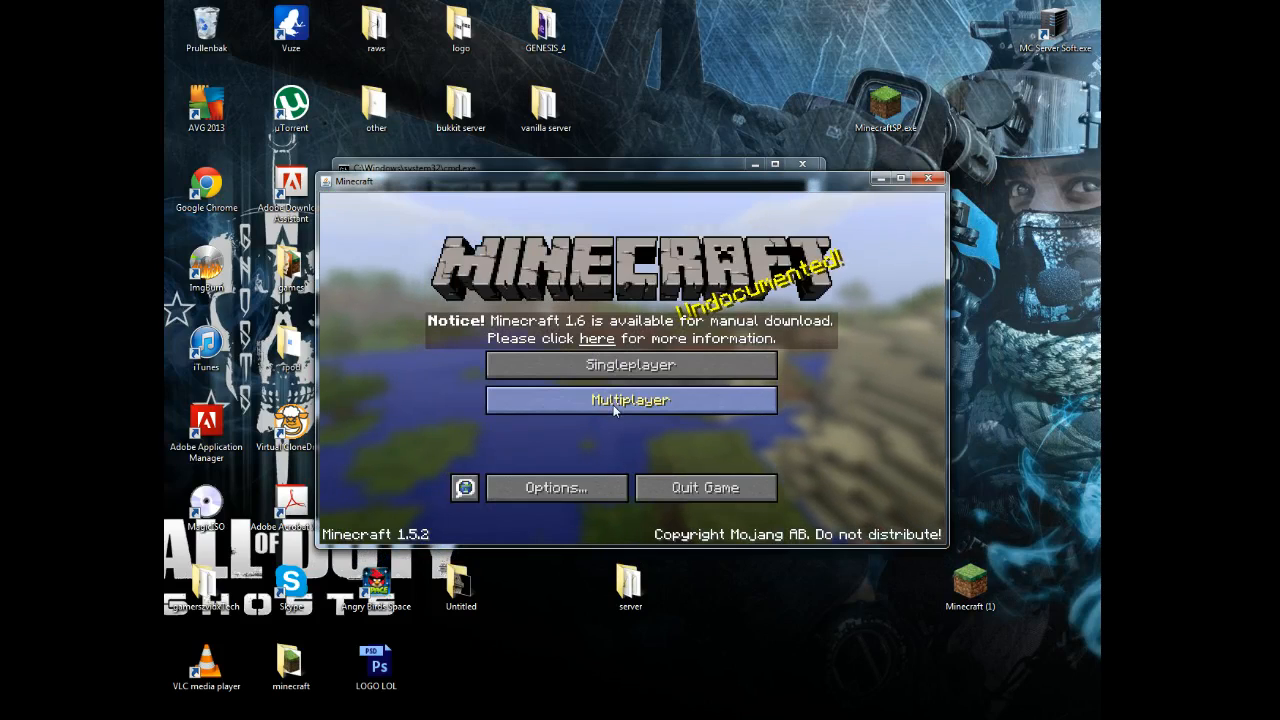
Delete the unreachable multiplayer server and add a new server at localhost.
click(615, 402)
click(620, 385)
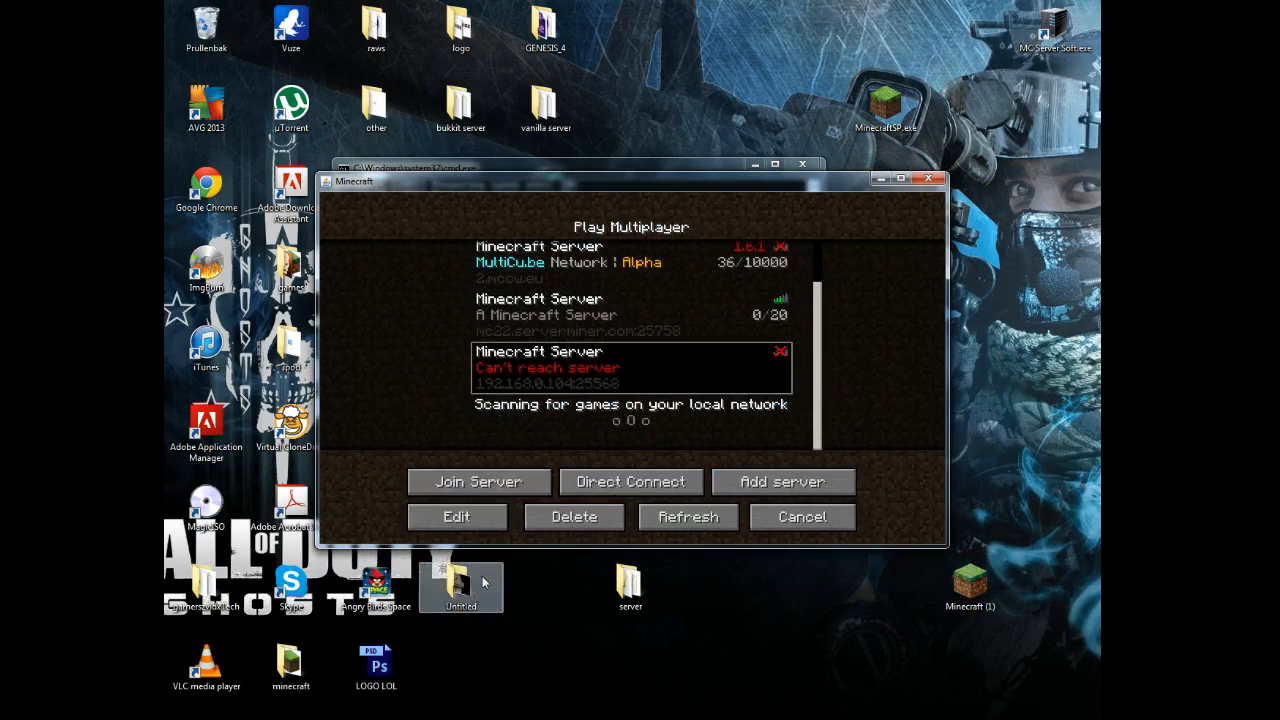
click(574, 516)
click(593, 412)
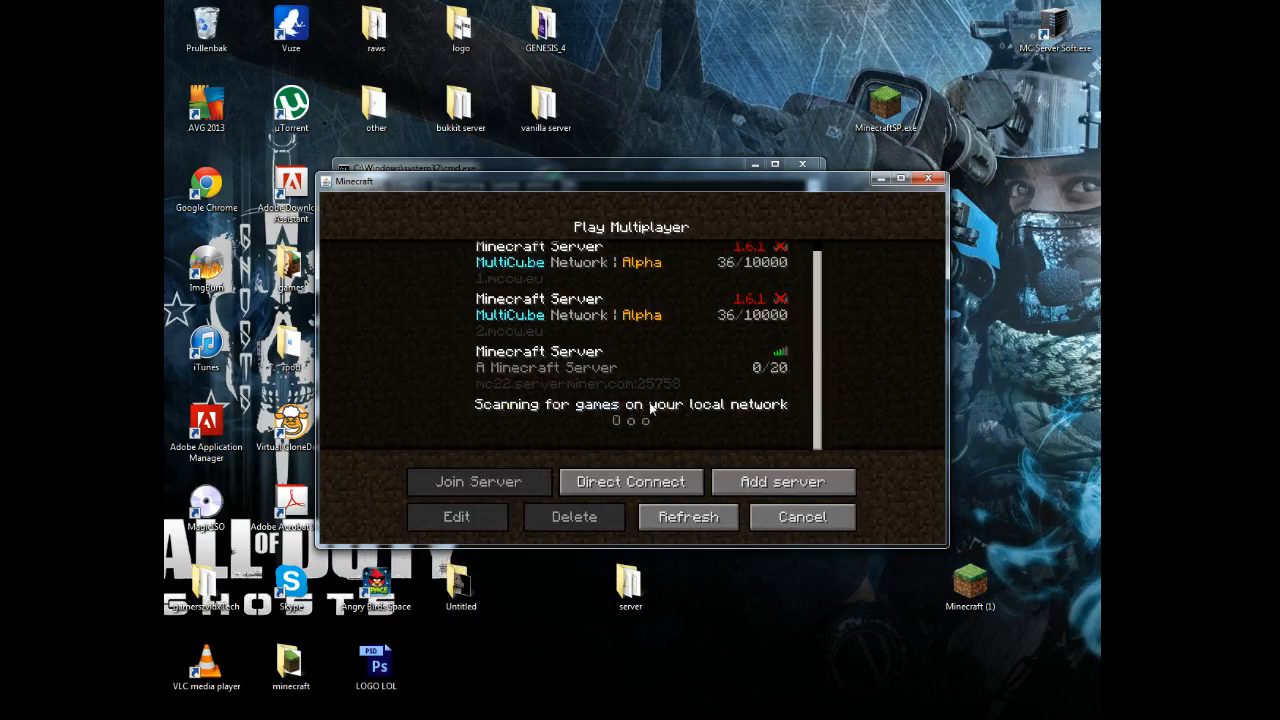
click(726, 483)
click(601, 372)
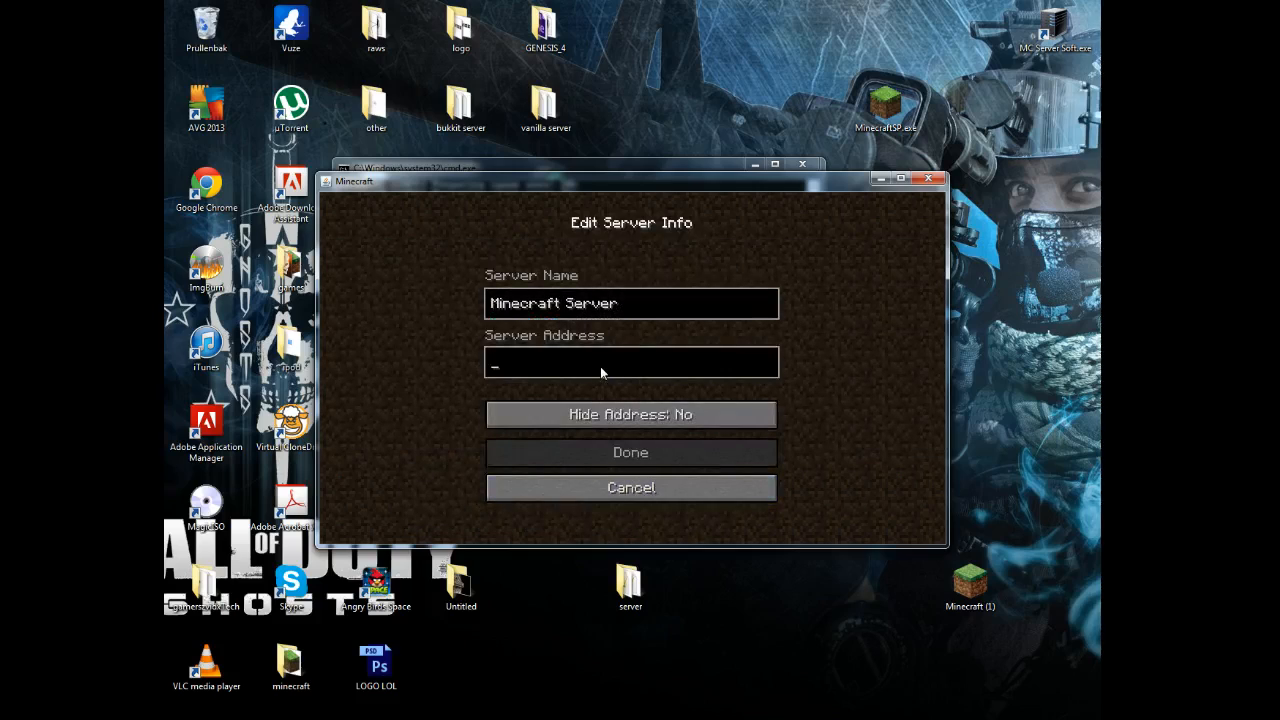
text(local)
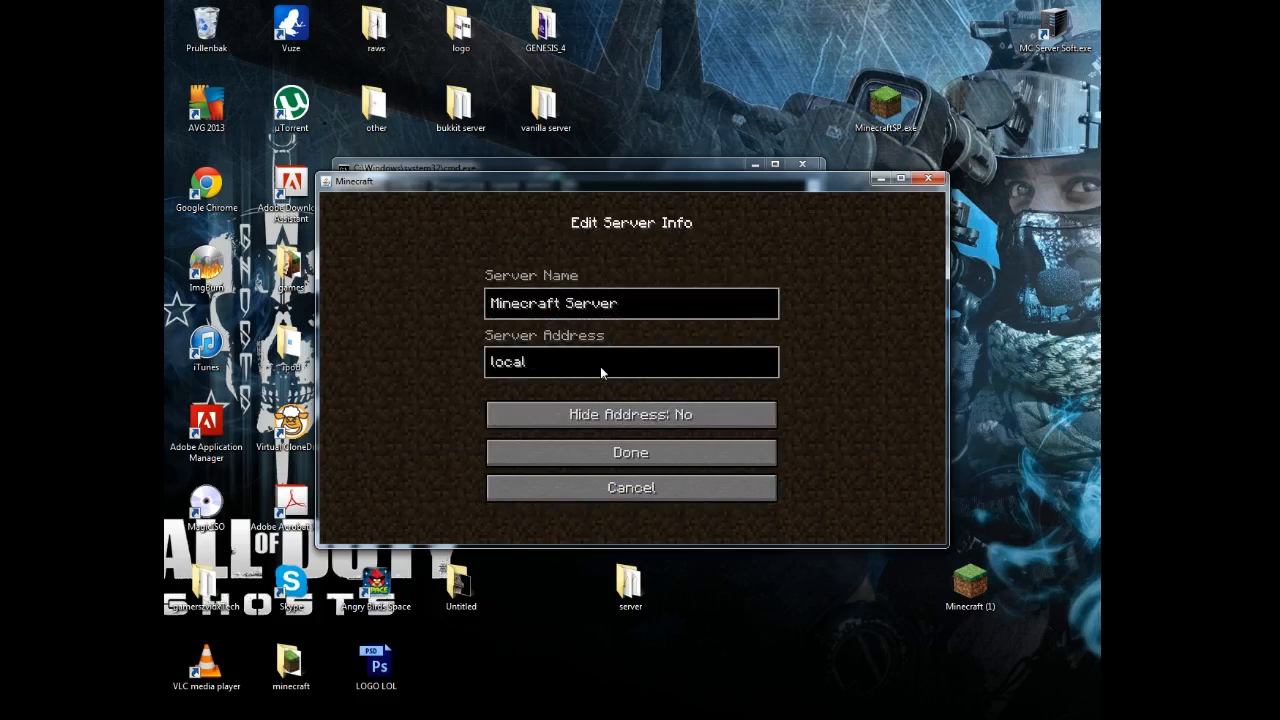
text(host)
click(621, 455)
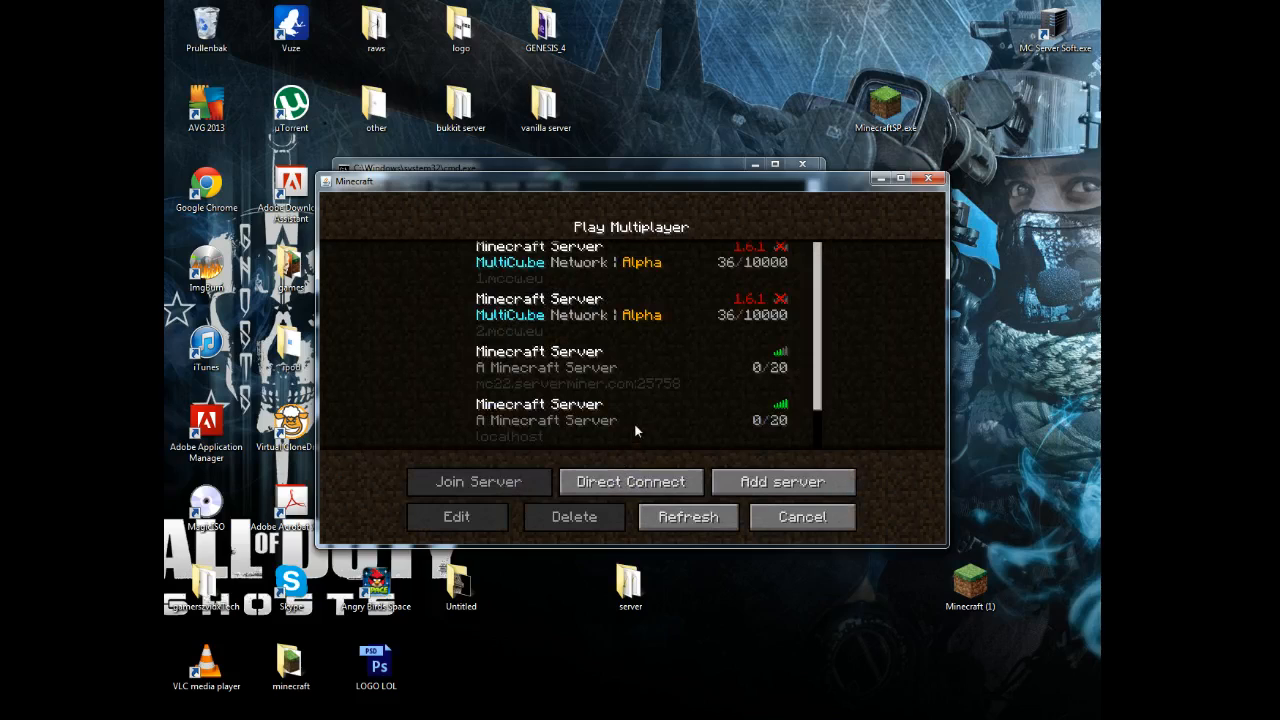
Join the localhost server and pause to the game menu.
click(541, 422)
scroll(552, 422, down, 2)
double_click(563, 363)
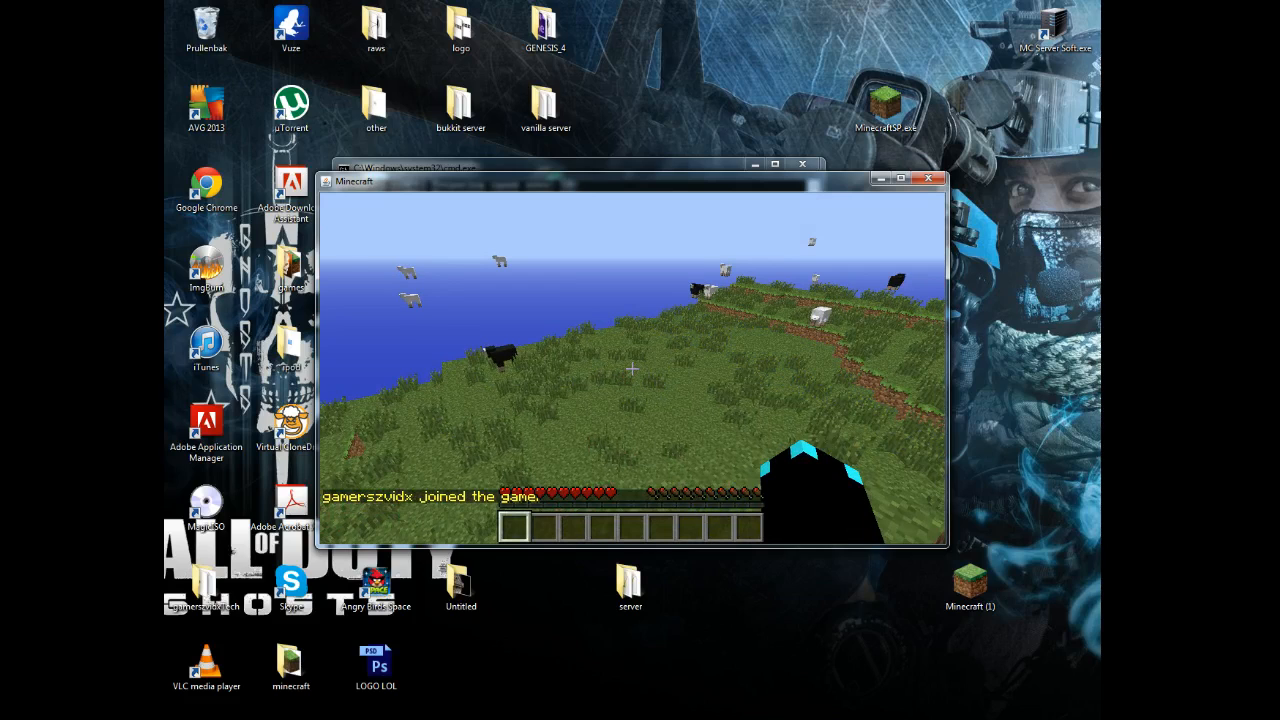
key(Escape)
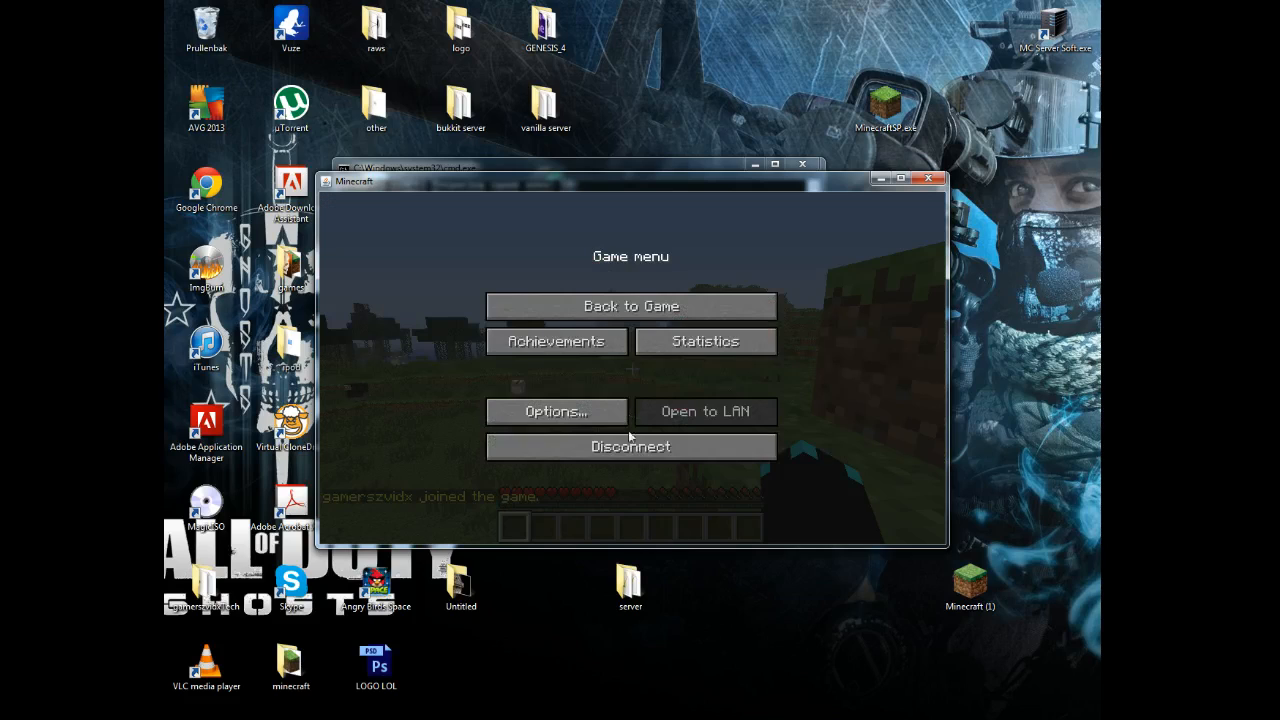
Disconnect, quit Minecraft, and shut down the server with the stop command.
click(630, 440)
click(928, 178)
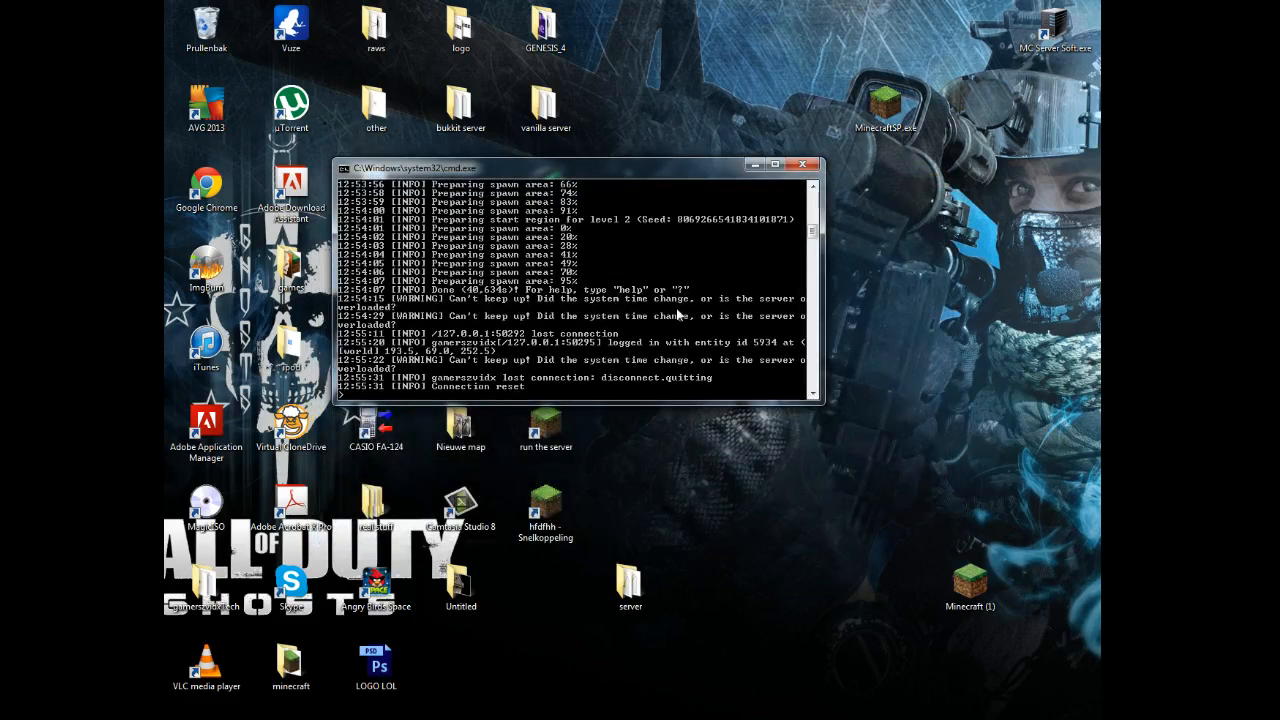
text(stop)
key(Return)
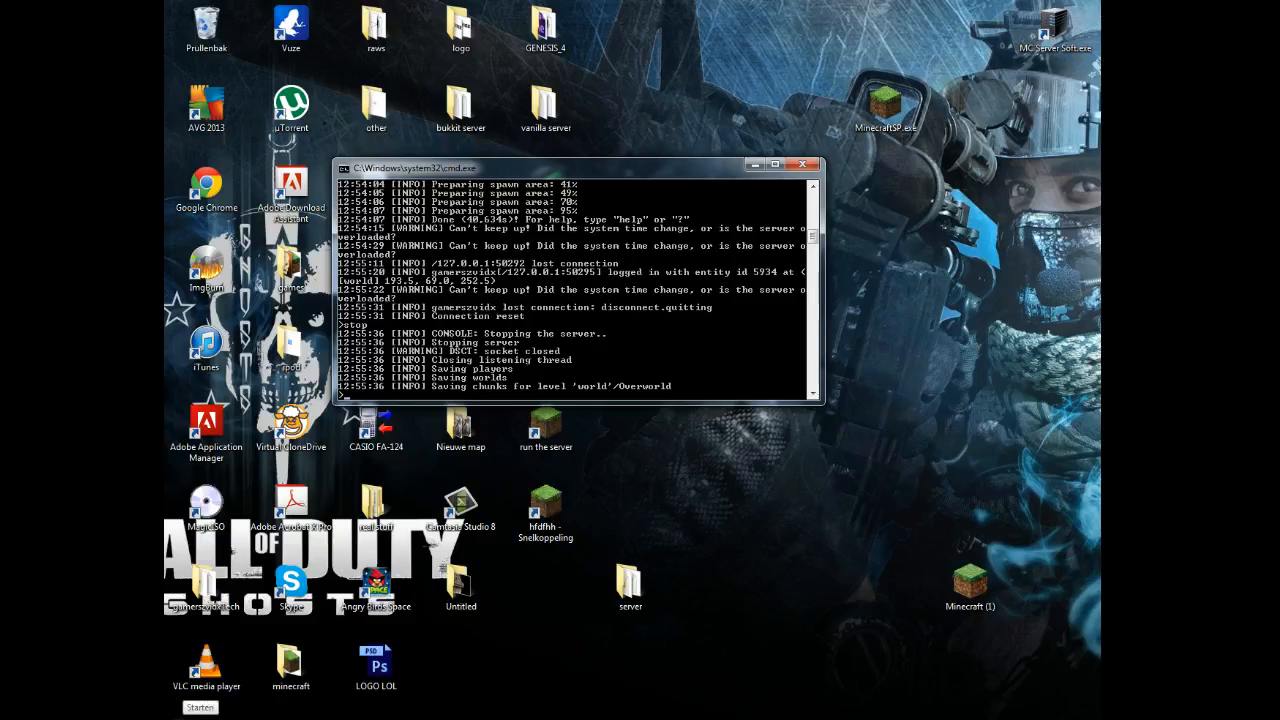
Run ipconfig in a new command prompt to read IPv4 192.168.0.104, then reopen the server folder.
click(196, 710)
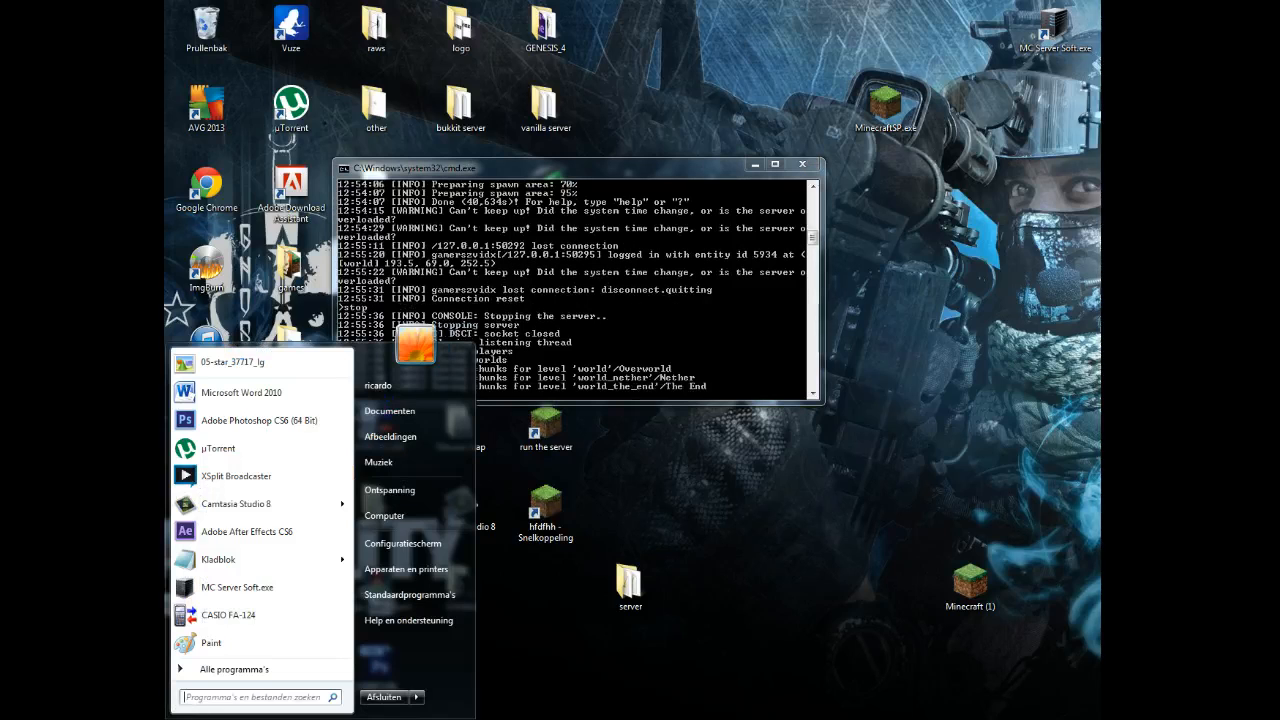
text(cmd)
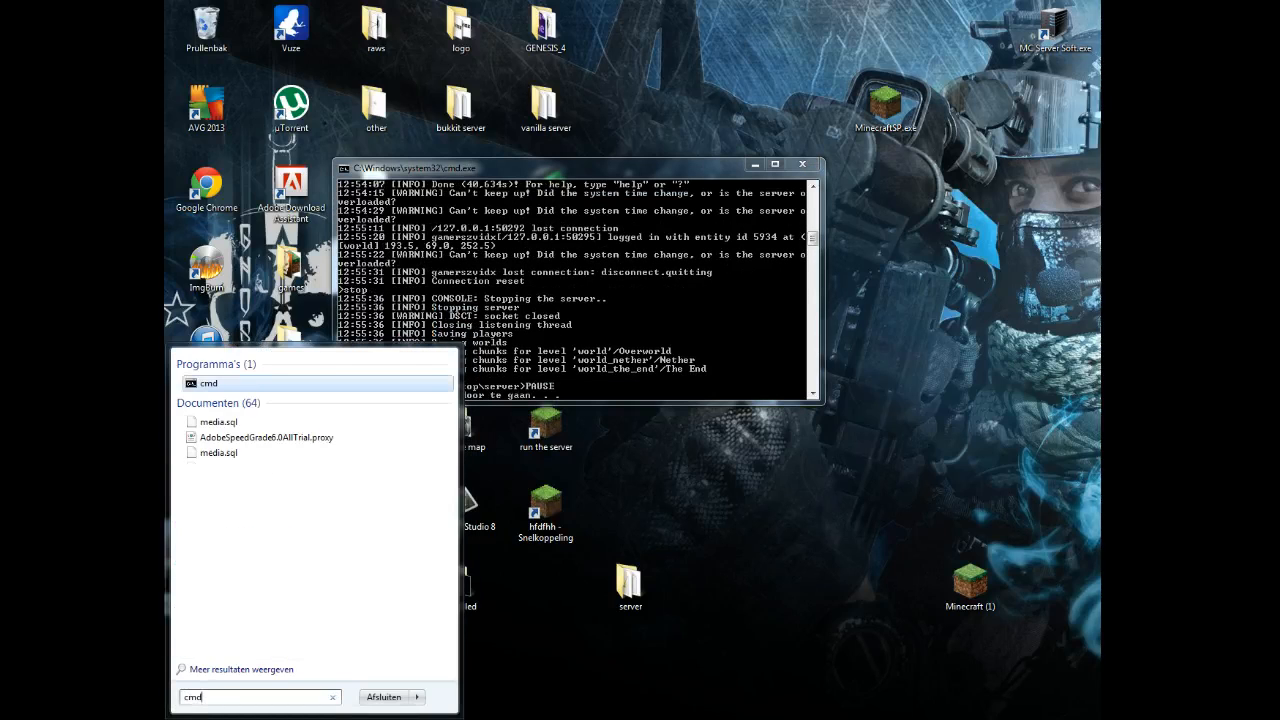
click(204, 704)
click(490, 395)
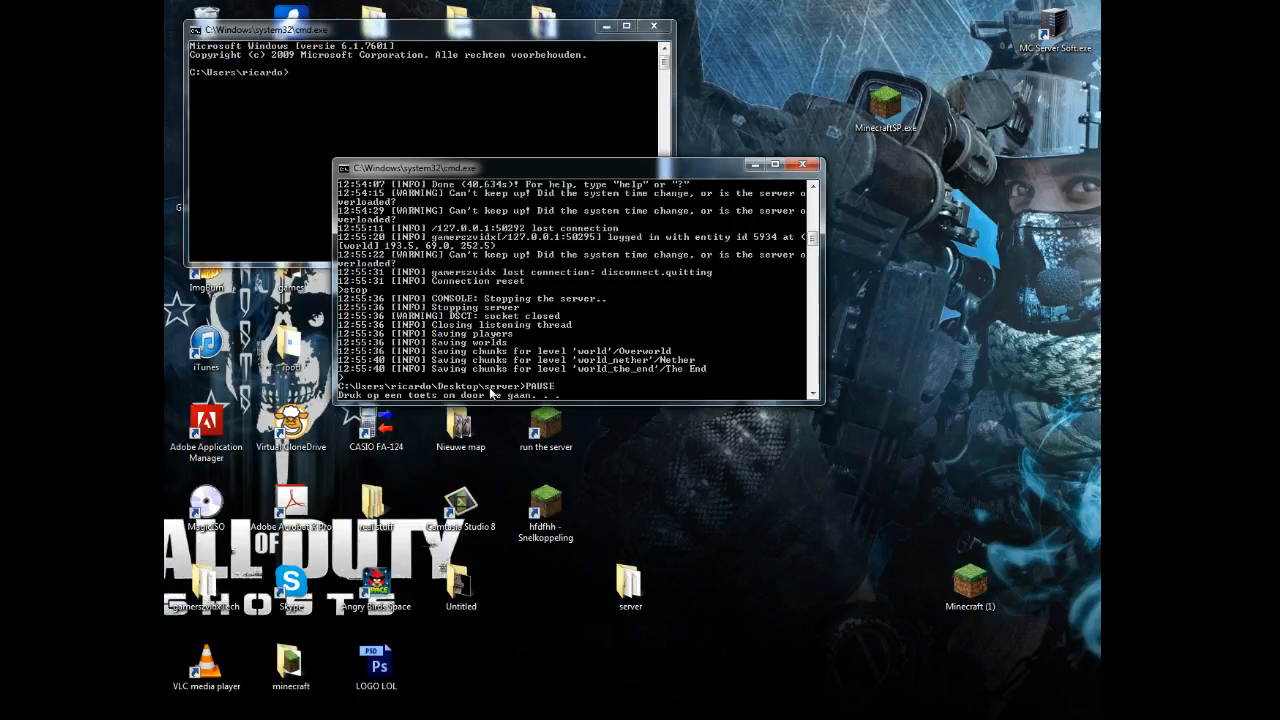
key(Return)
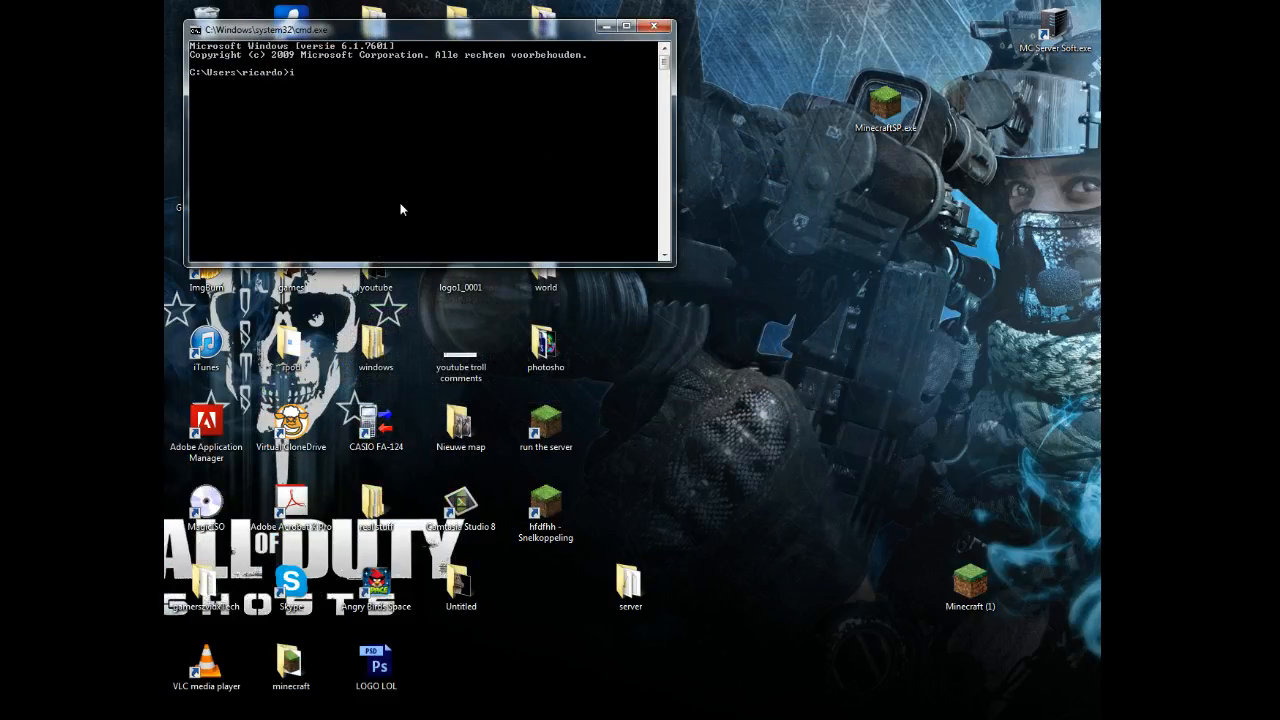
text(ipconfig)
key(Return)
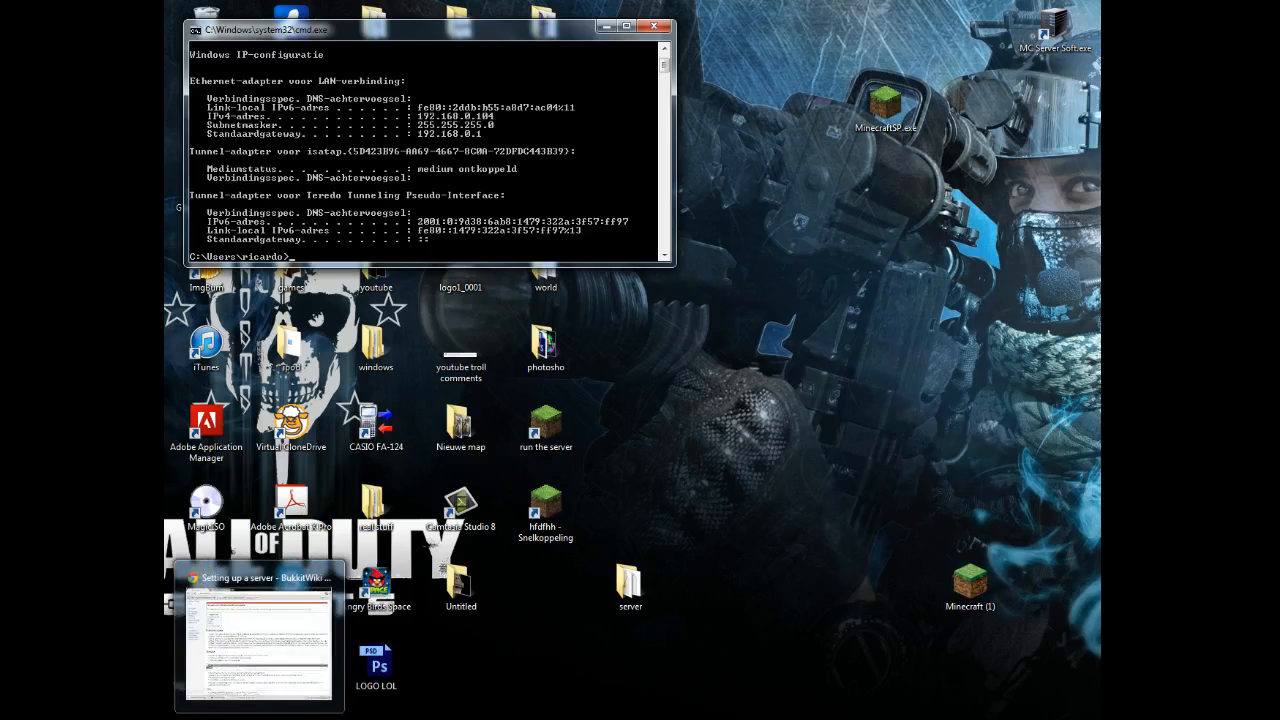
click(268, 716)
scroll(400, 215, down, 1)
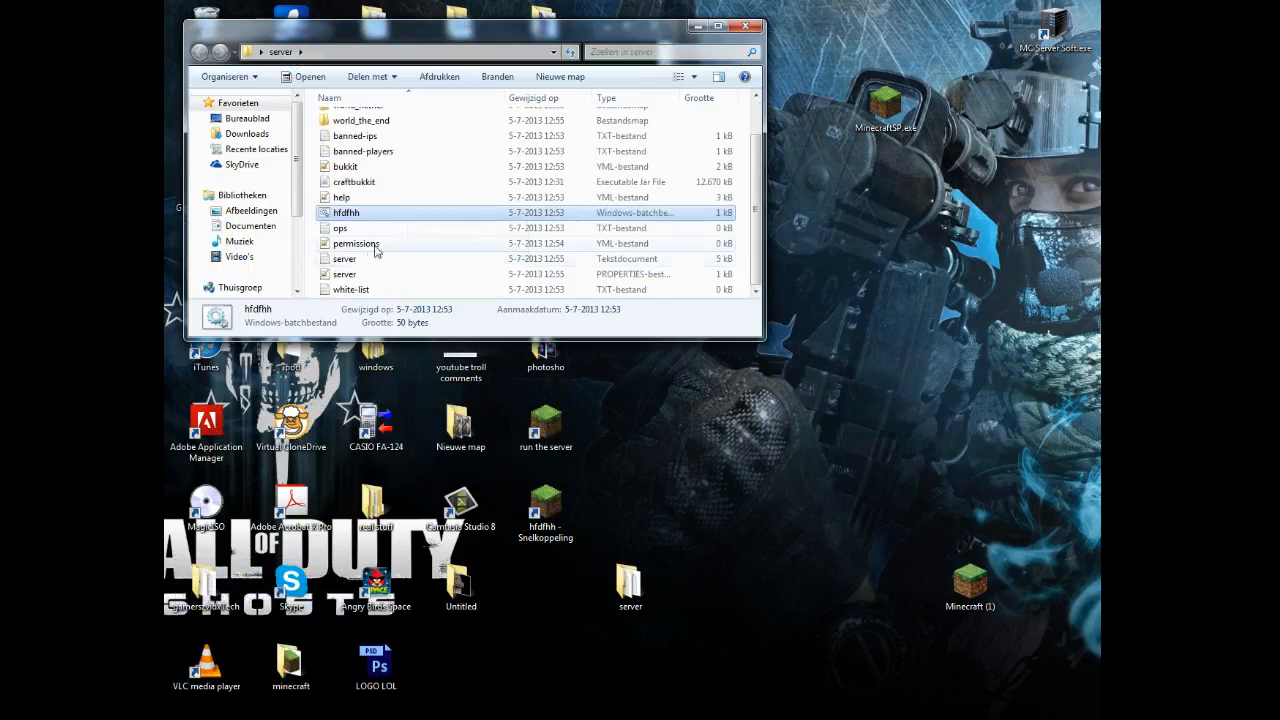
In server.properties, set server-ip=192.168.0.104 and change server-port to 25566.
click(350, 275)
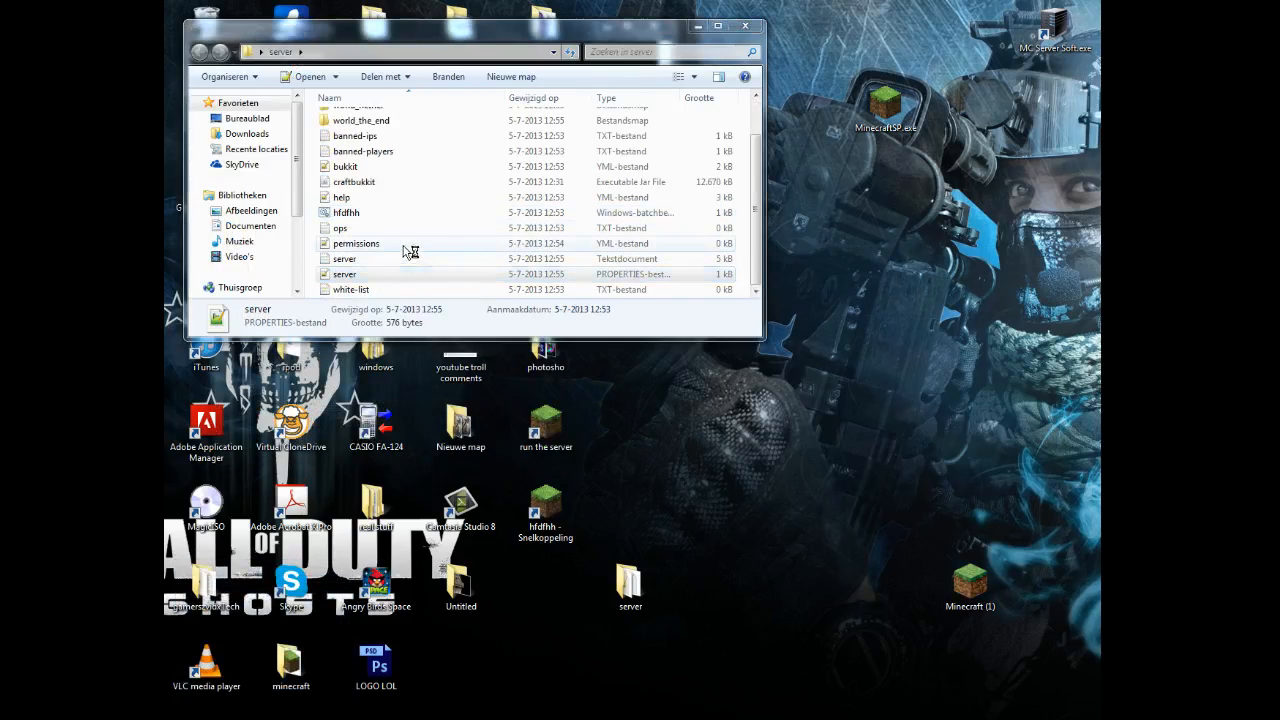
double_click(345, 274)
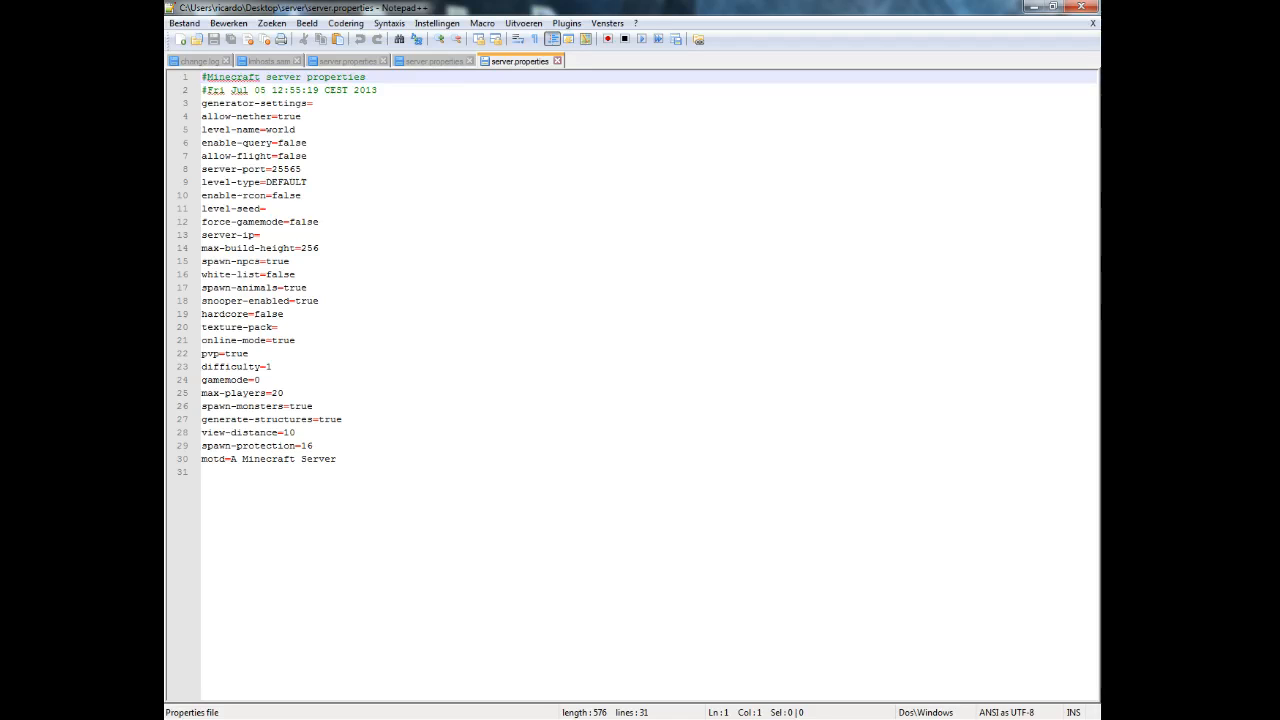
click(260, 235)
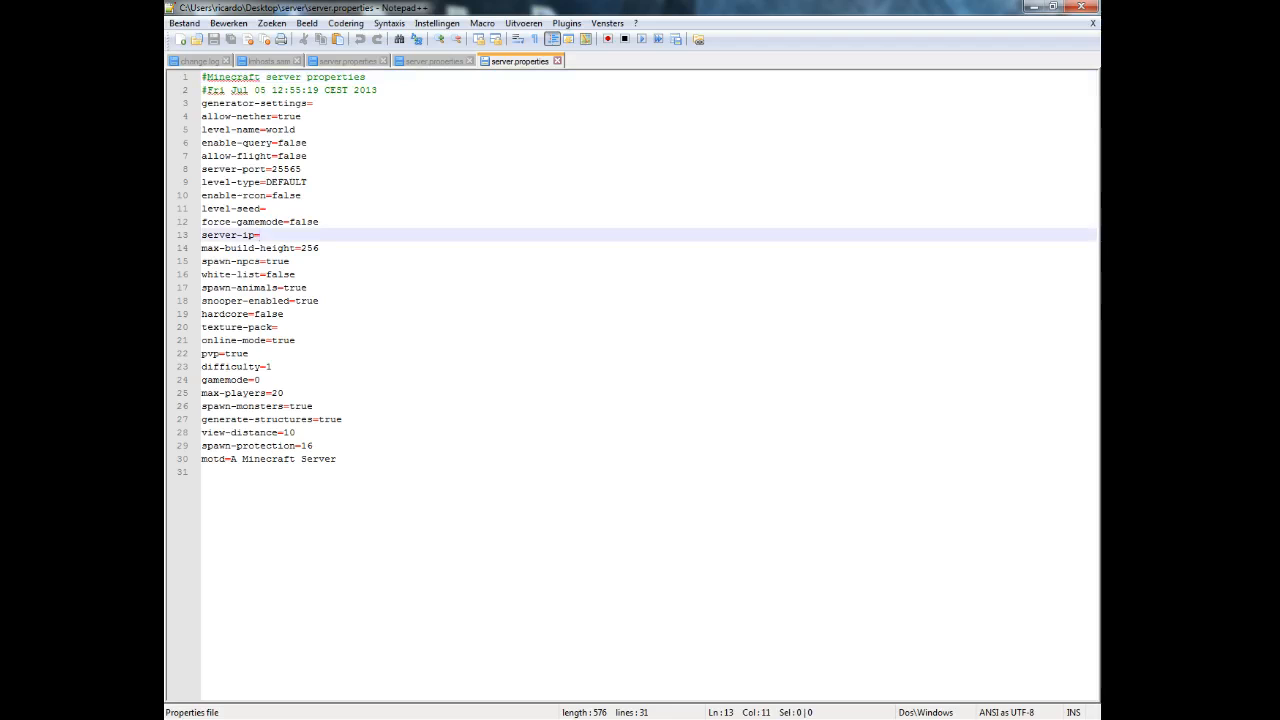
text(192)
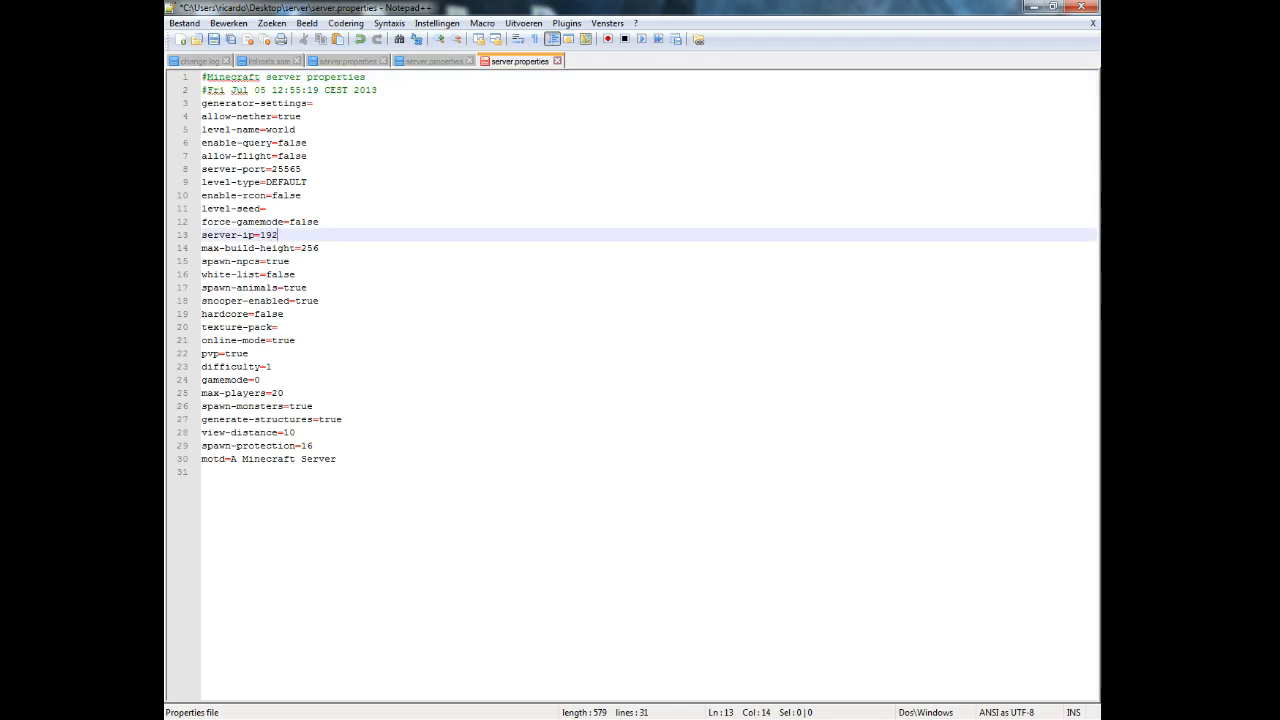
text(.168.0.104)
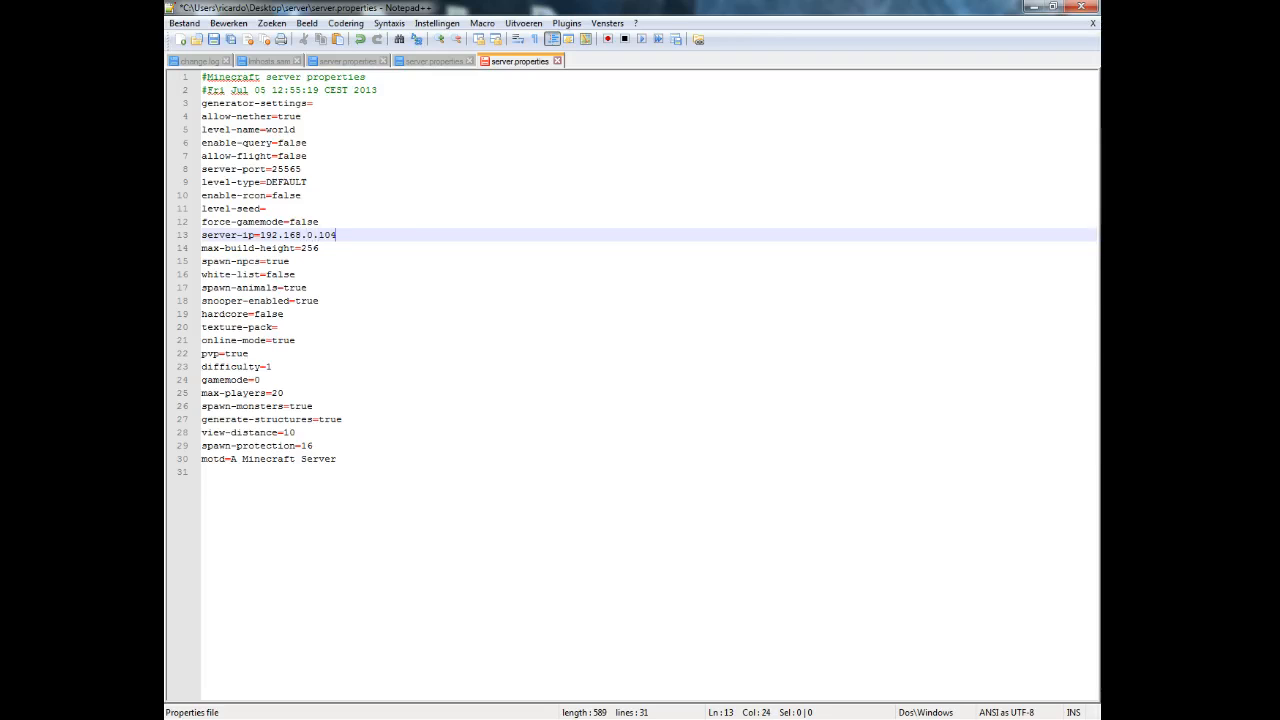
click(307, 156)
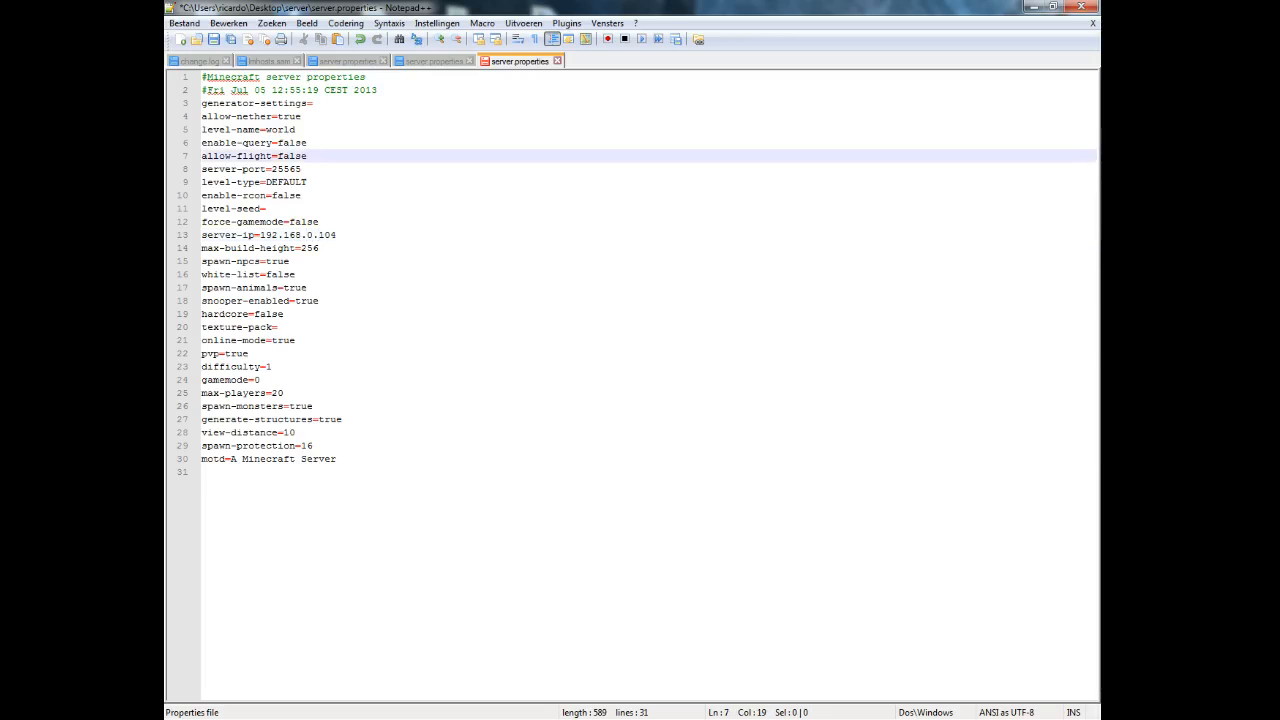
click(302, 169)
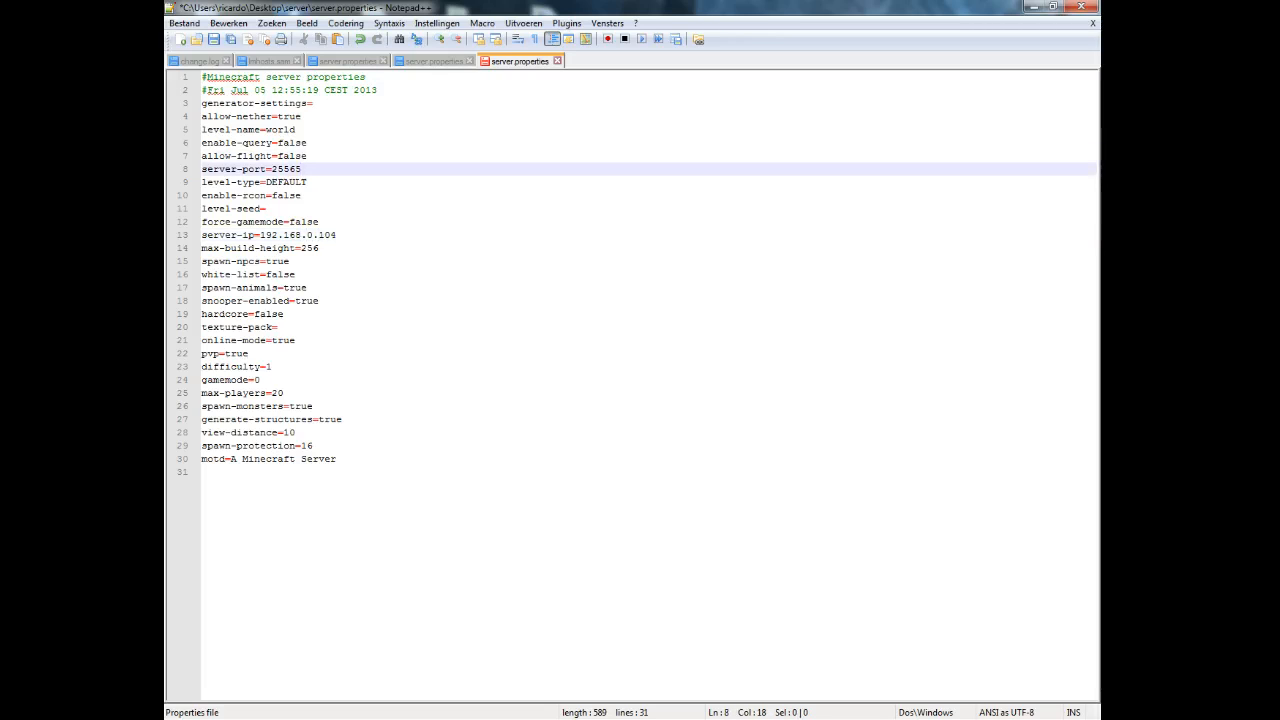
key(BackSpace)
text(6)
Save server.properties and minimize Notepad++ to return to the browser.
drag(345, 247, 258, 235)
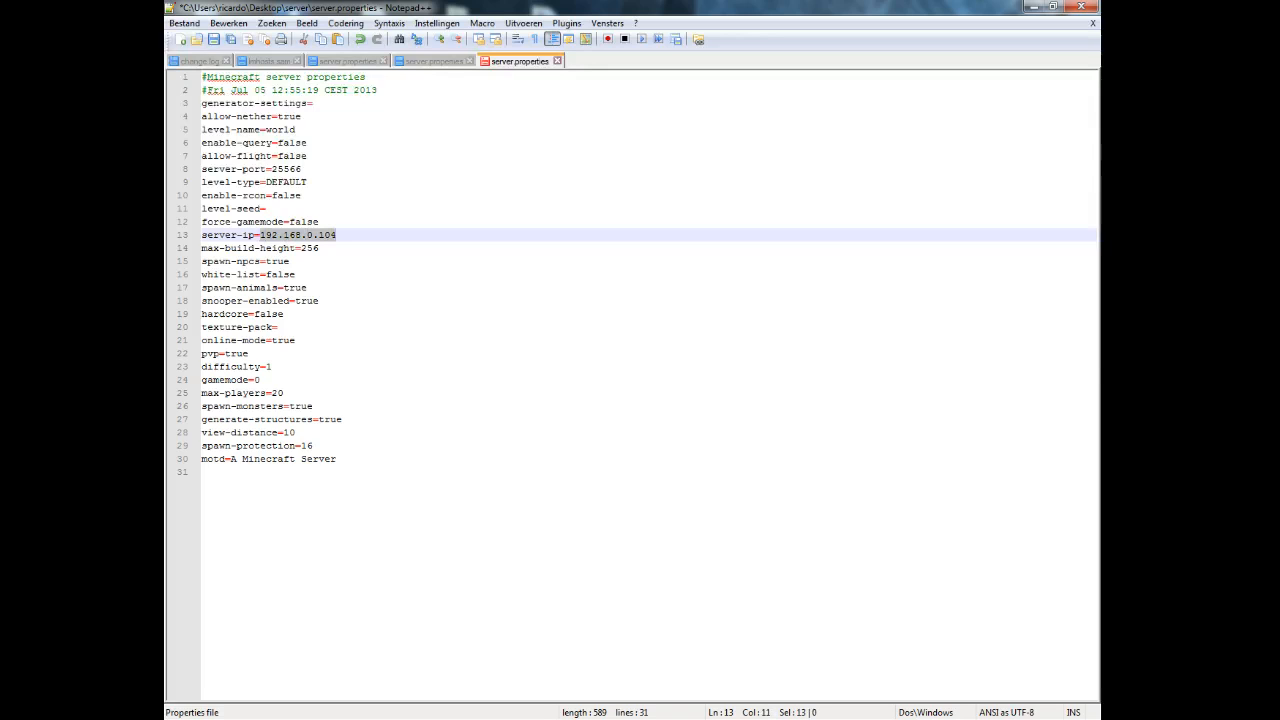
click(272, 367)
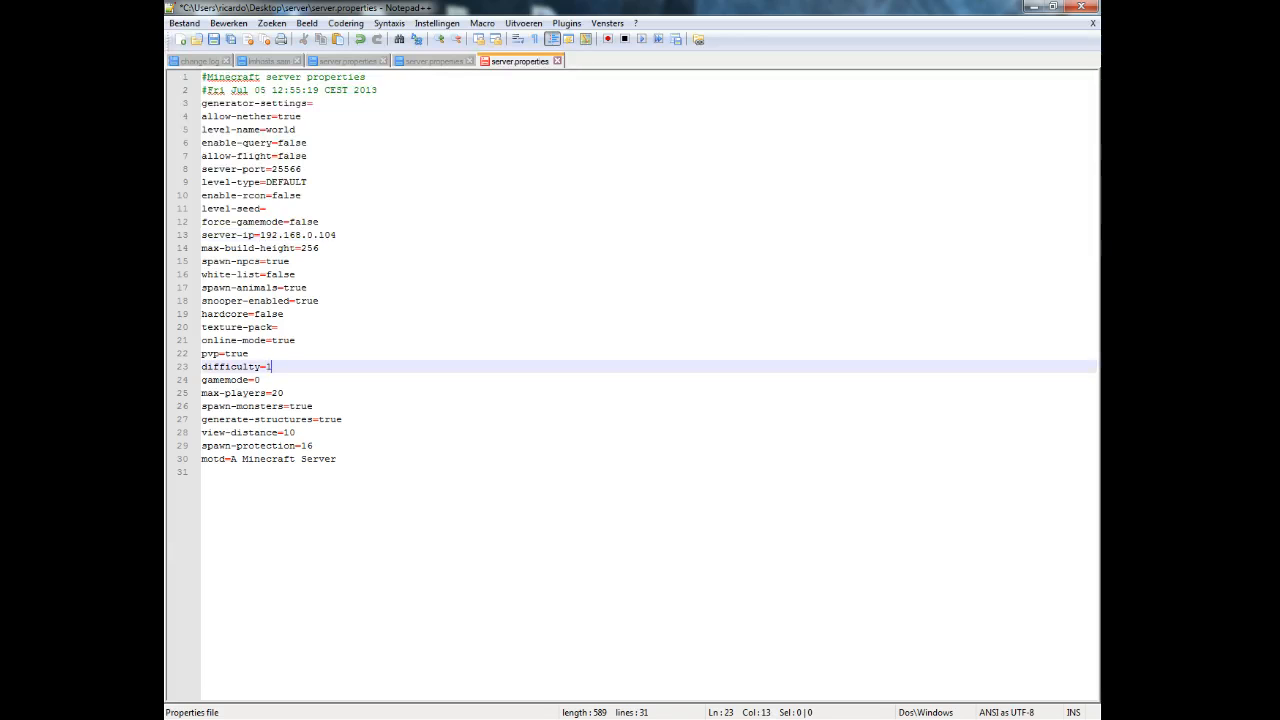
click(213, 39)
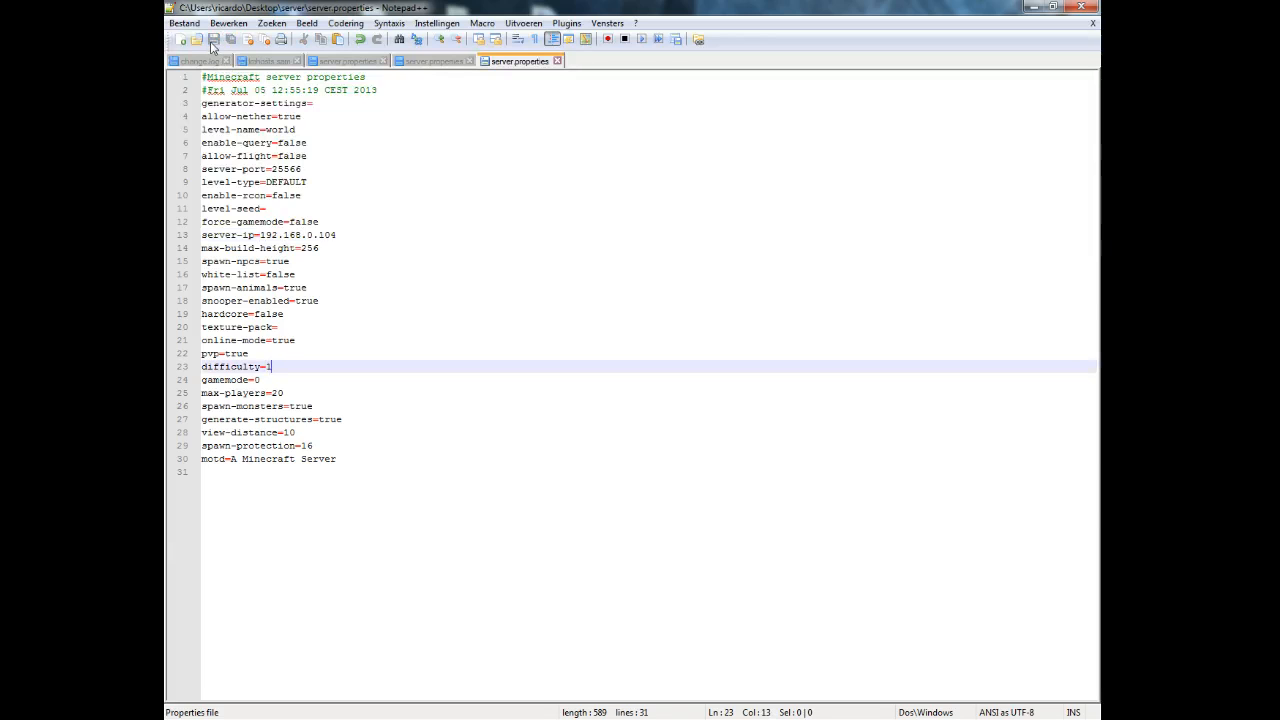
click(1034, 7)
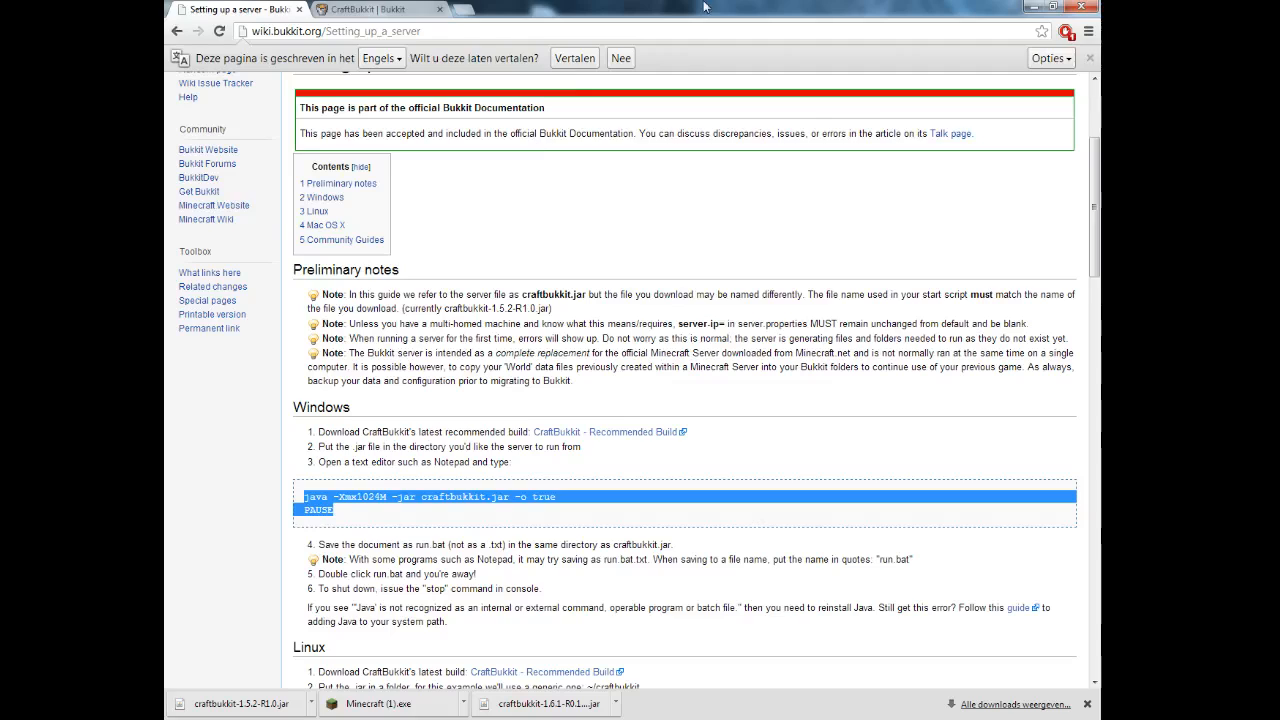
Go to the router admin page at 192.168.0.1 in a new tab.
click(463, 9)
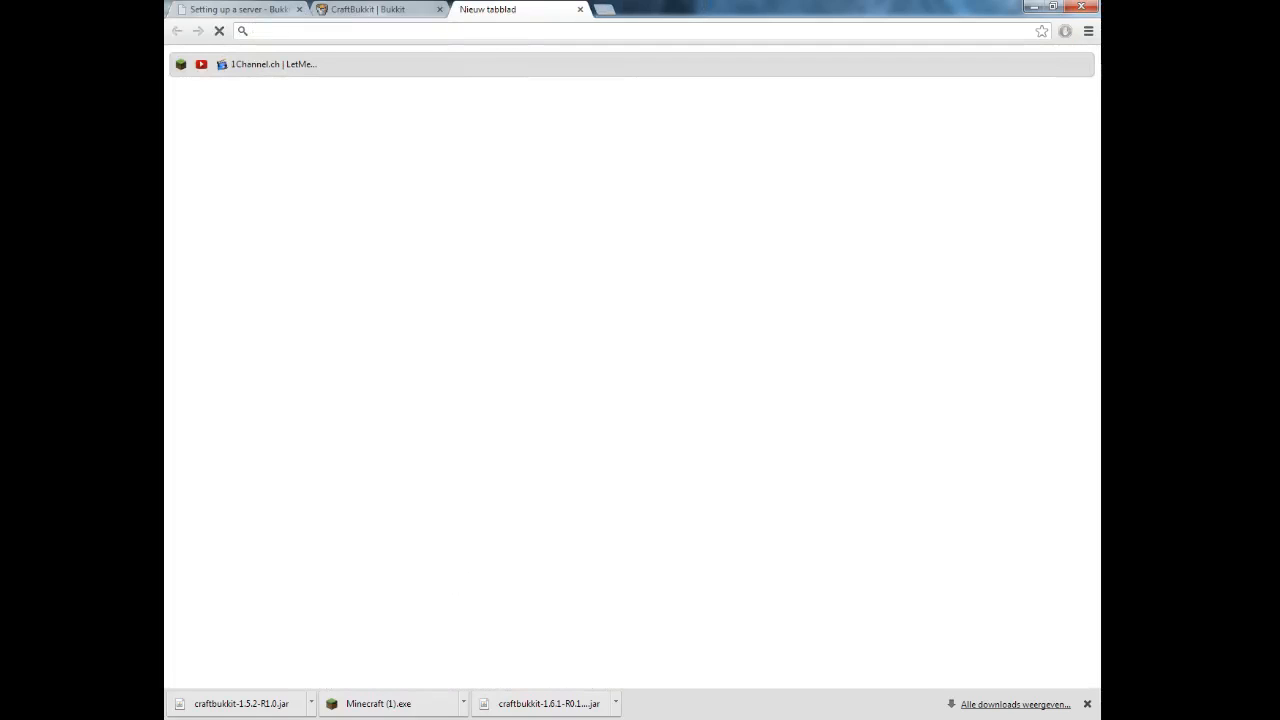
key(alt+Tab)
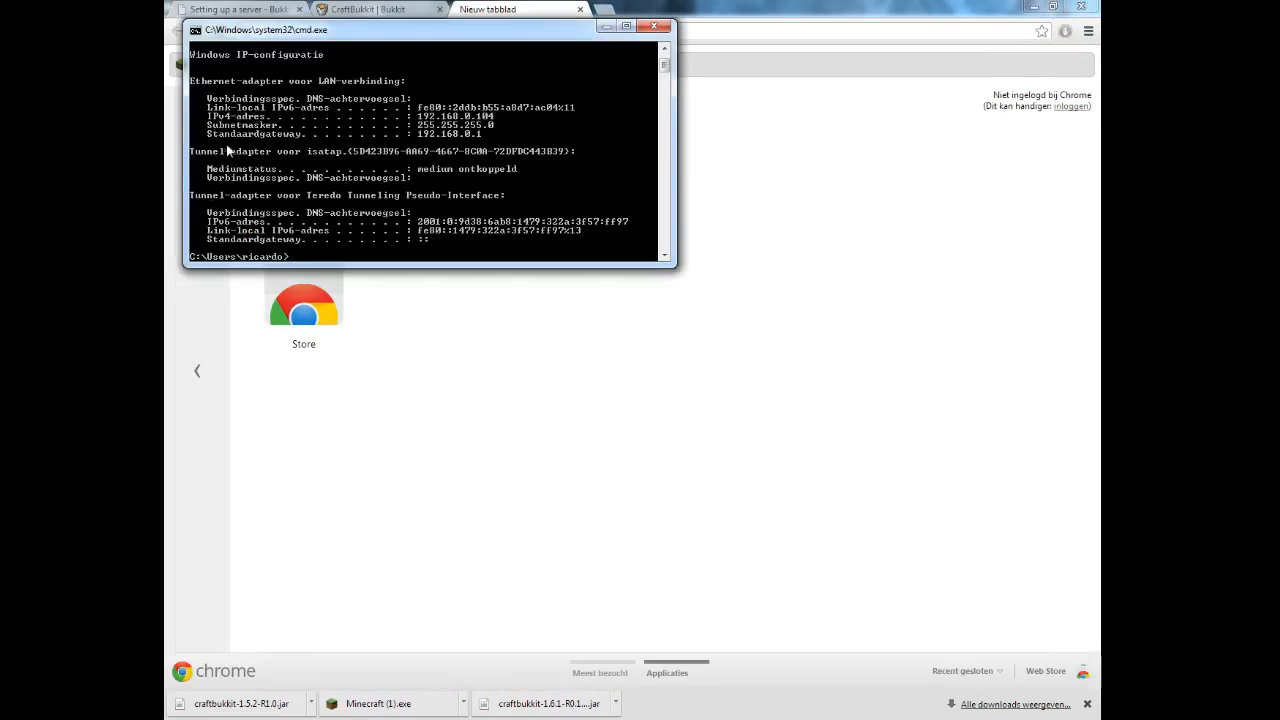
click(722, 31)
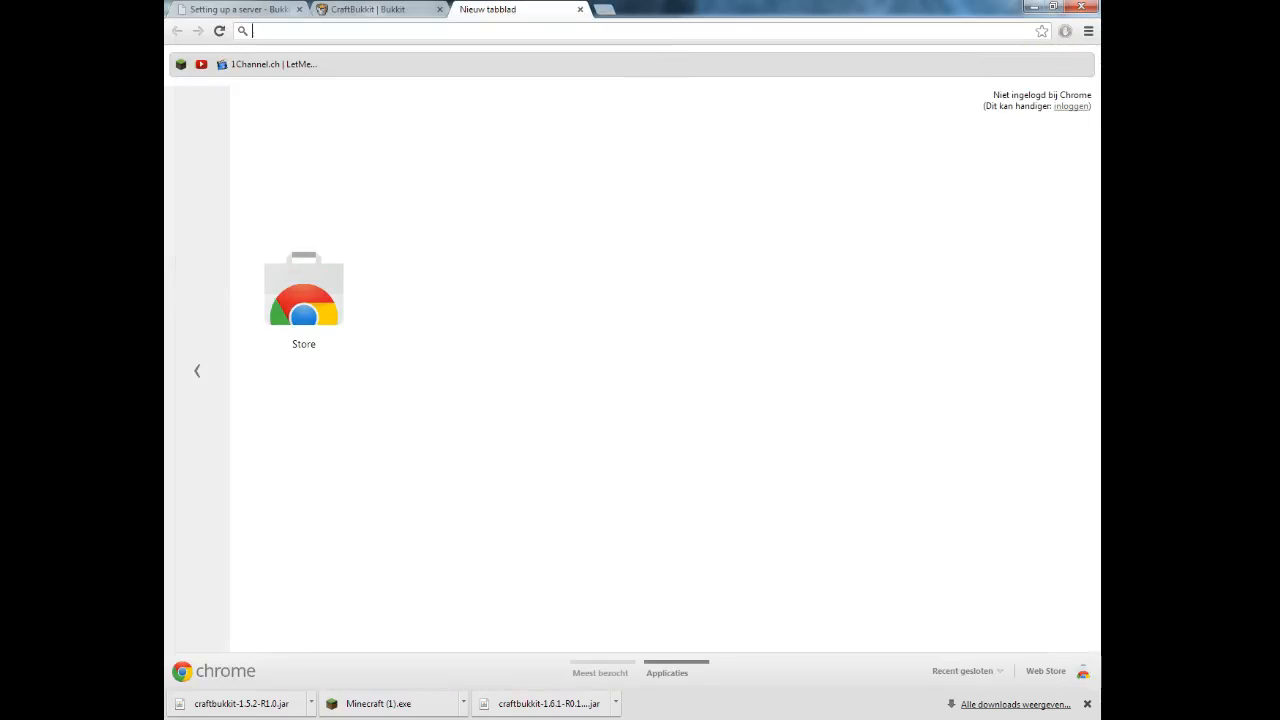
text(192.168.0.1)
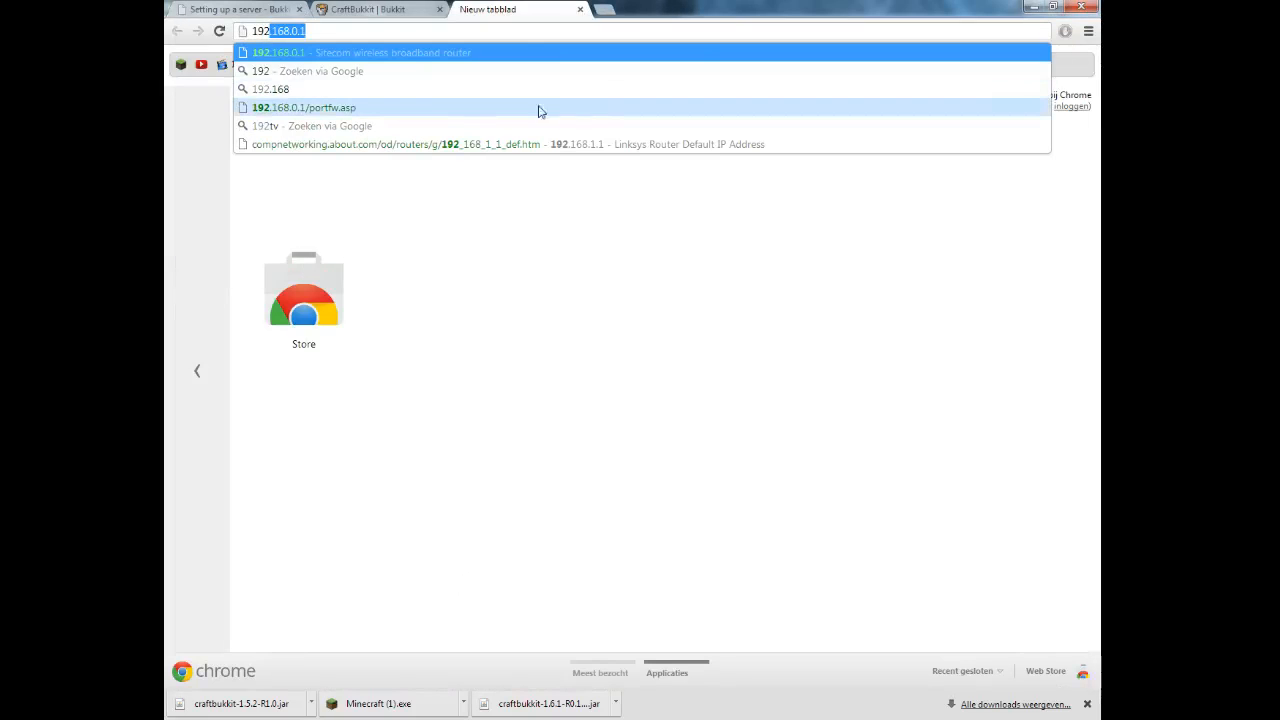
click(424, 53)
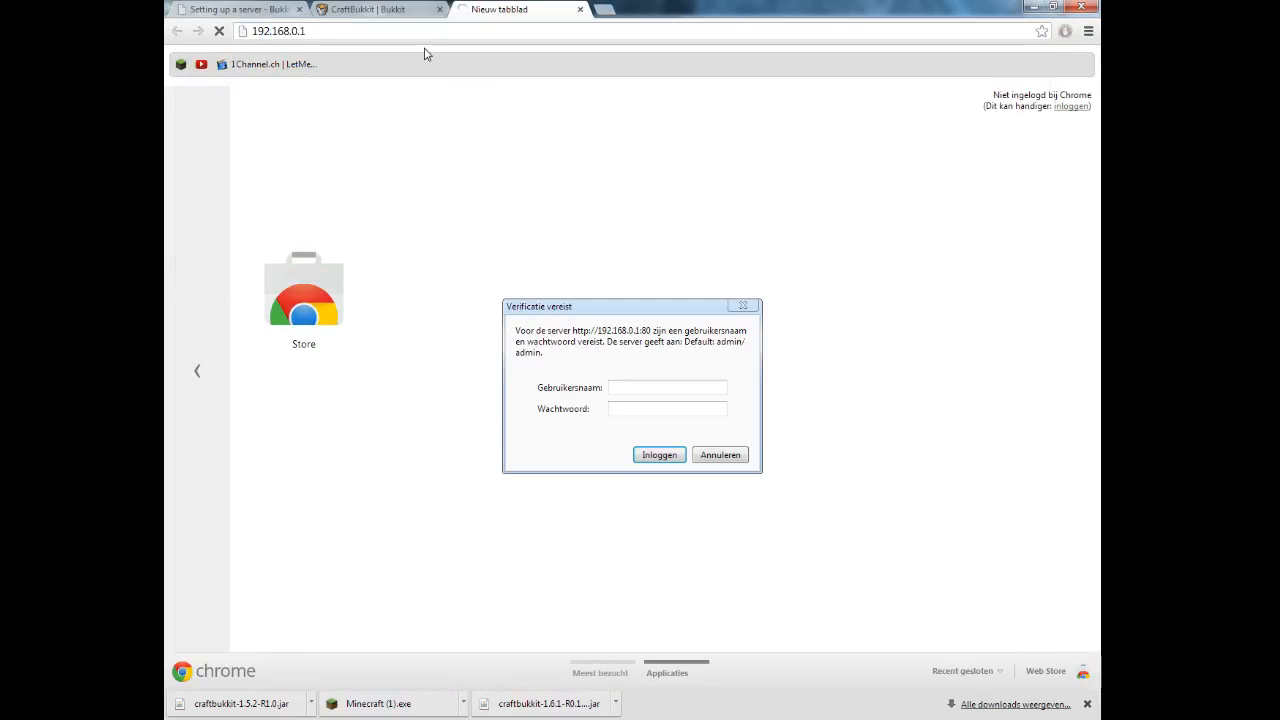
Log in with the router's admin username and password and open Firewall's Port fw. page.
text(admin)
key(Tab)
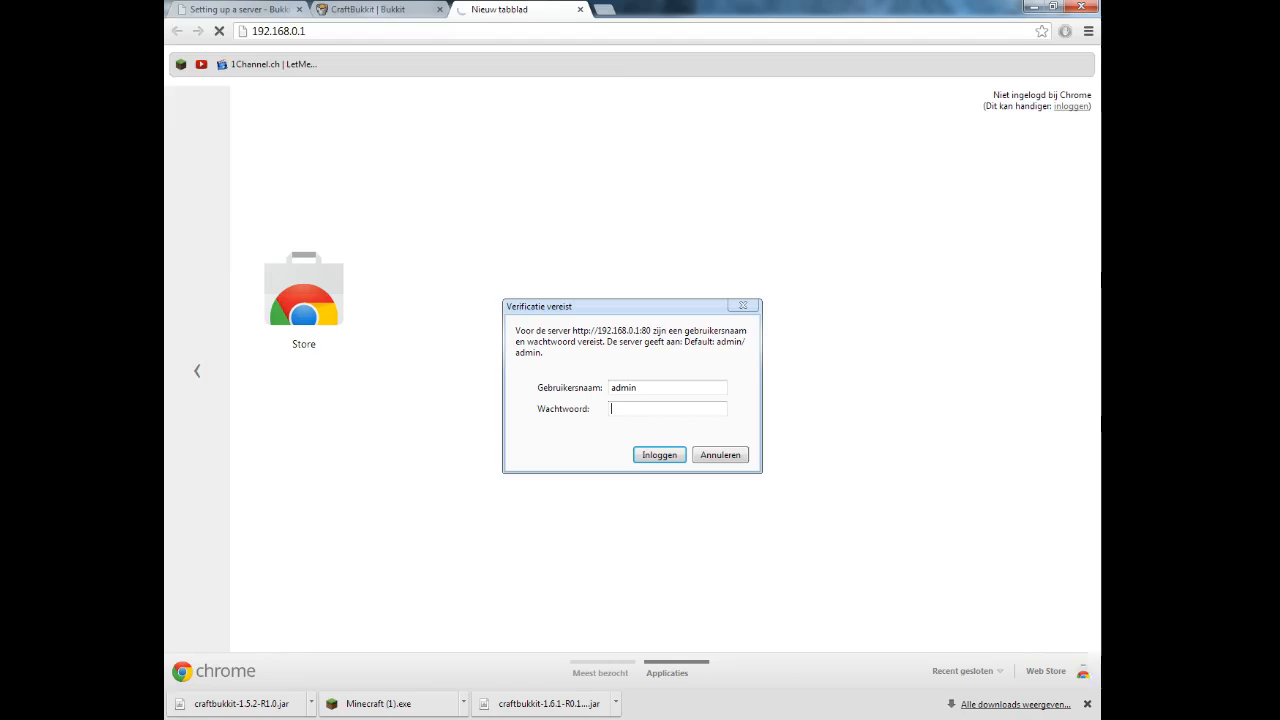
text(admin)
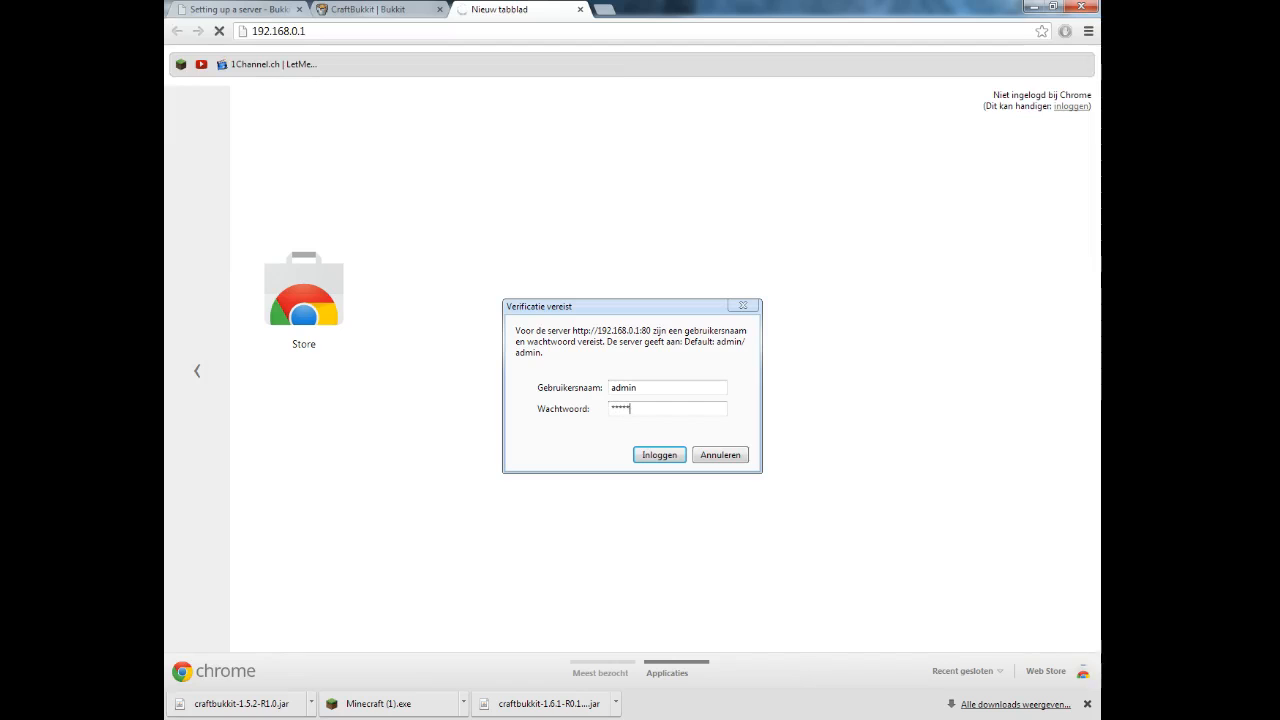
key(Return)
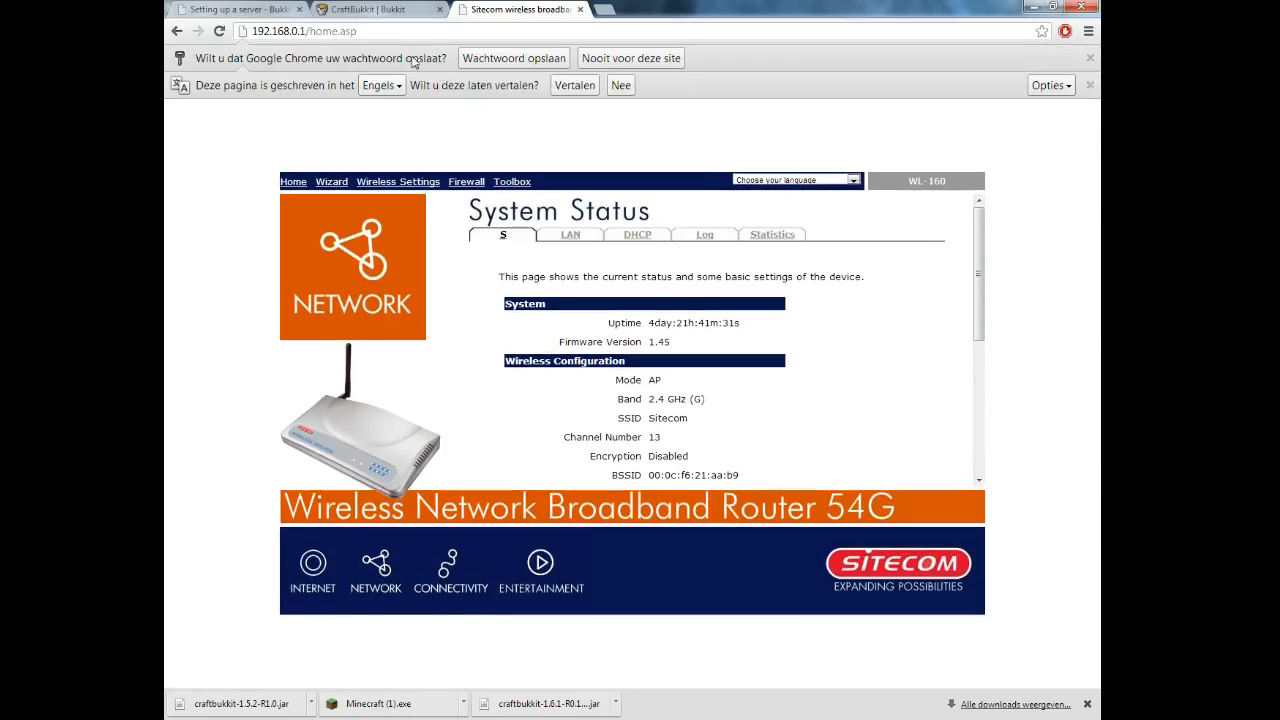
click(466, 184)
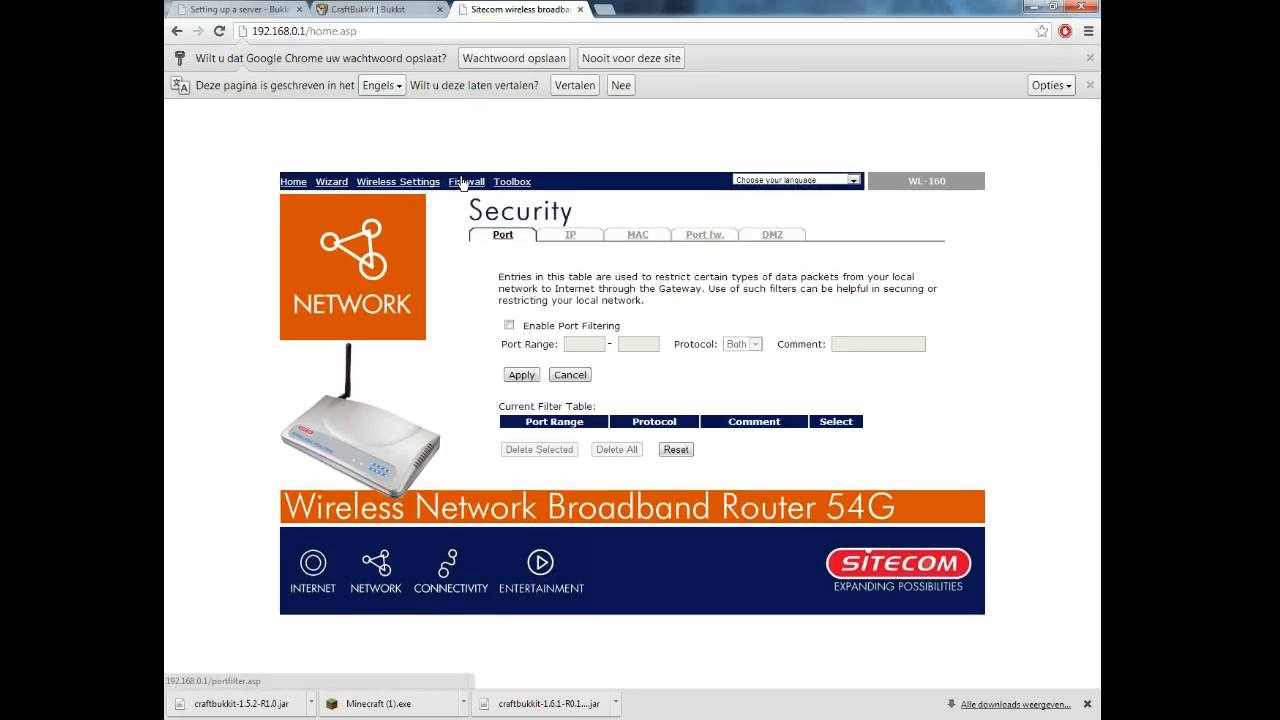
click(716, 241)
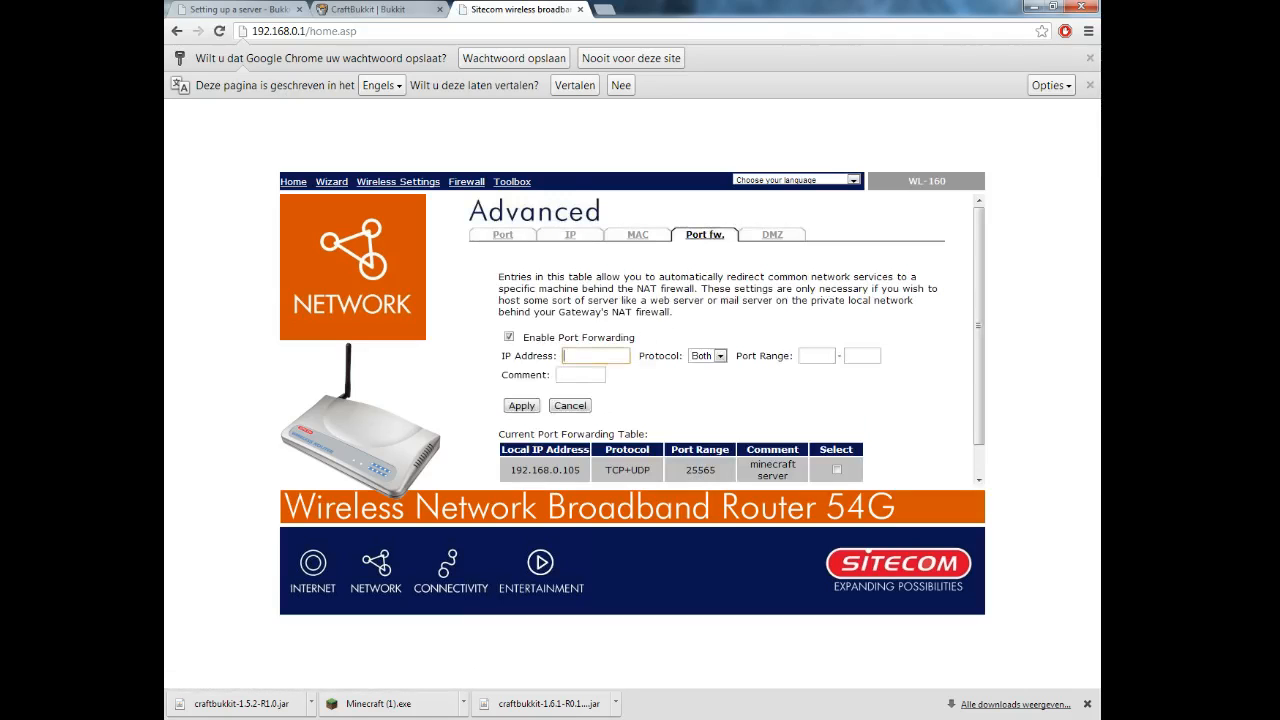
Enter IP 192.168.0.104 and start port 25566, checking the port in server.properties.
text(192.168.0.104)
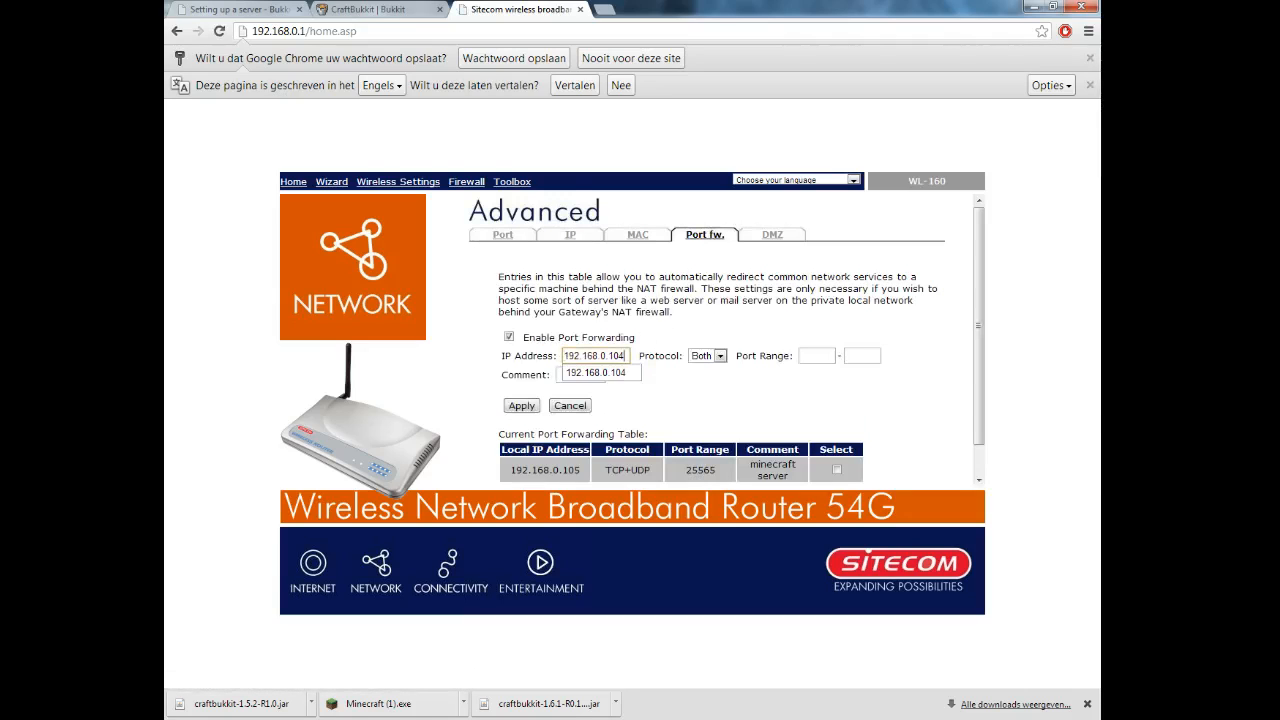
click(683, 390)
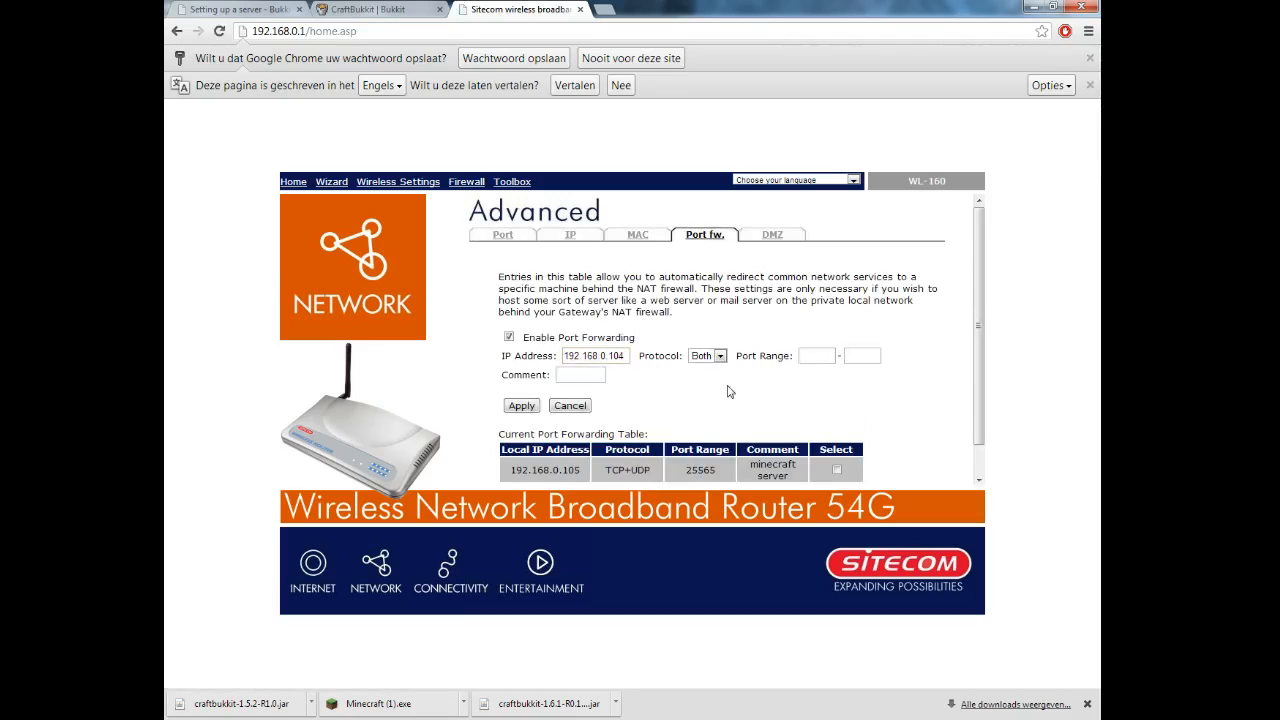
click(815, 356)
text(2)
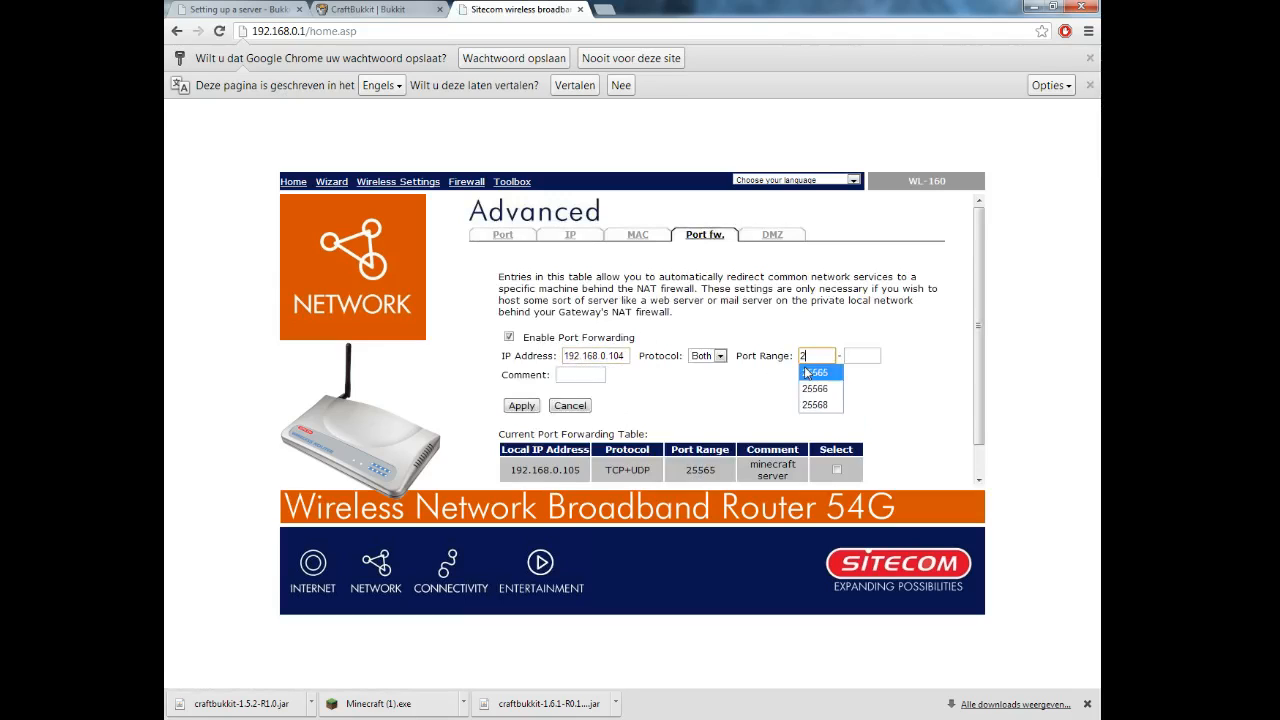
text(556)
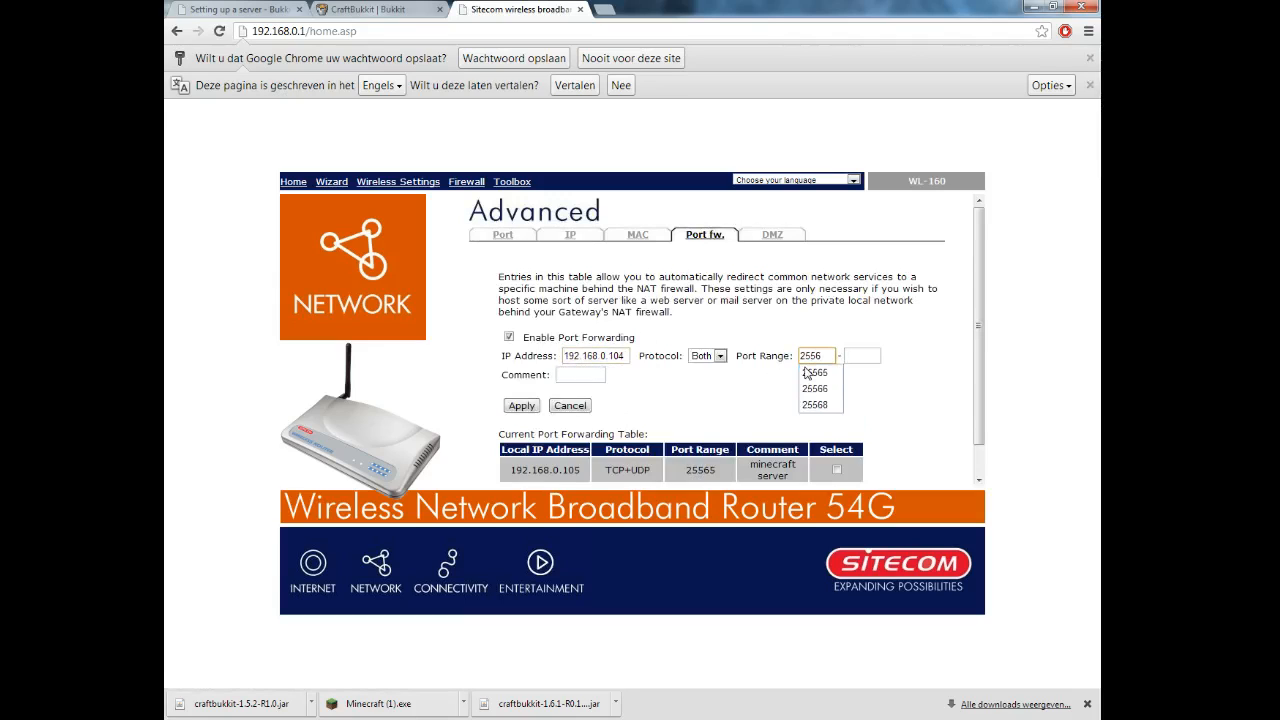
text(6)
key(Tab)
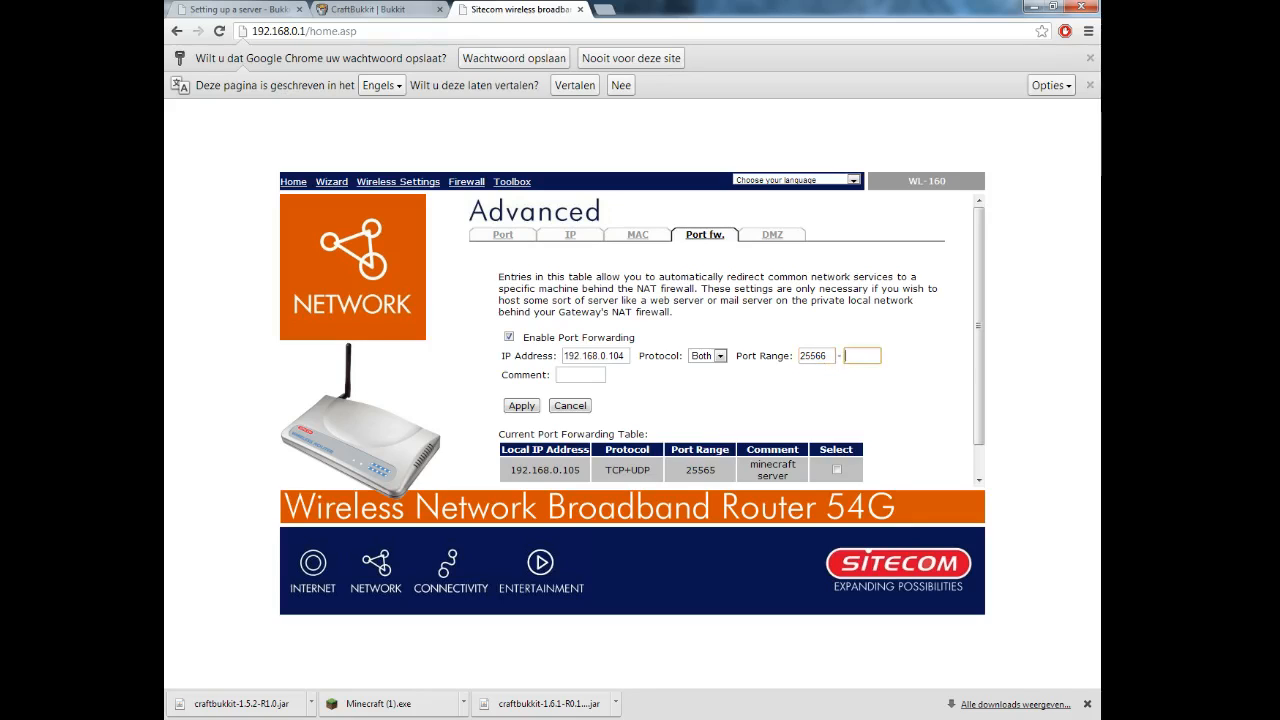
text(25566)
key(alt+Tab)
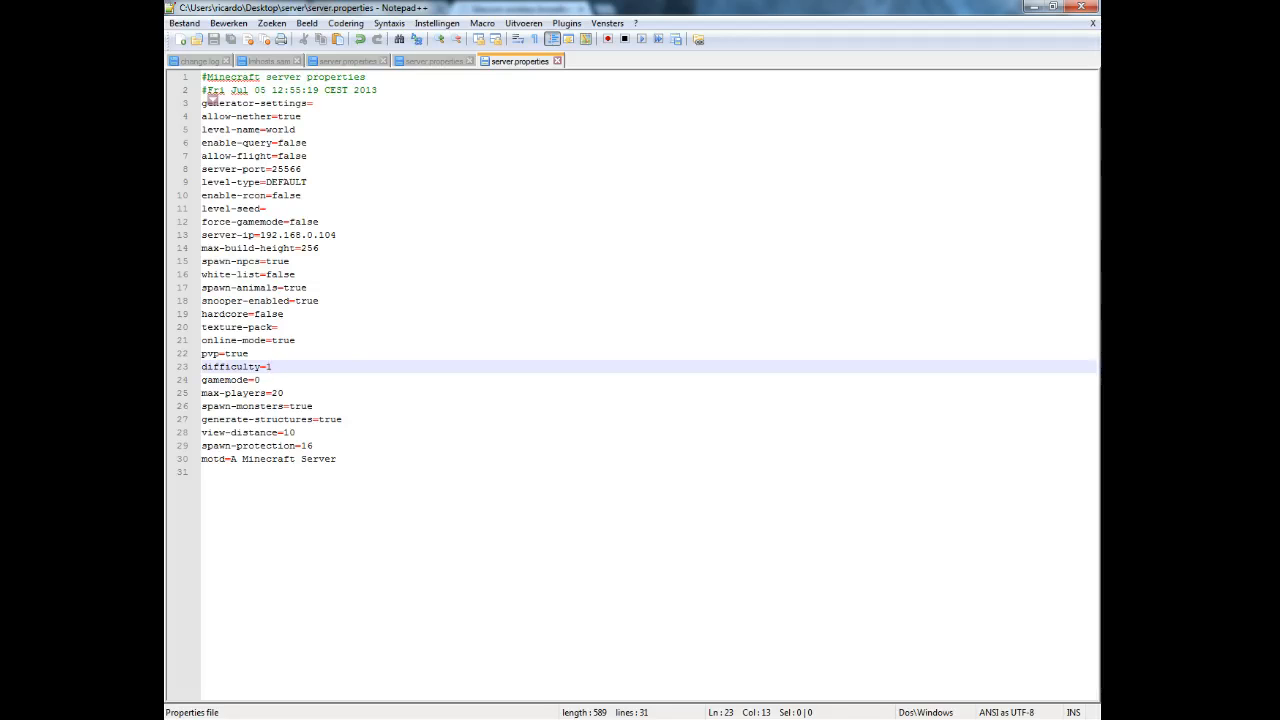
key(alt+Tab)
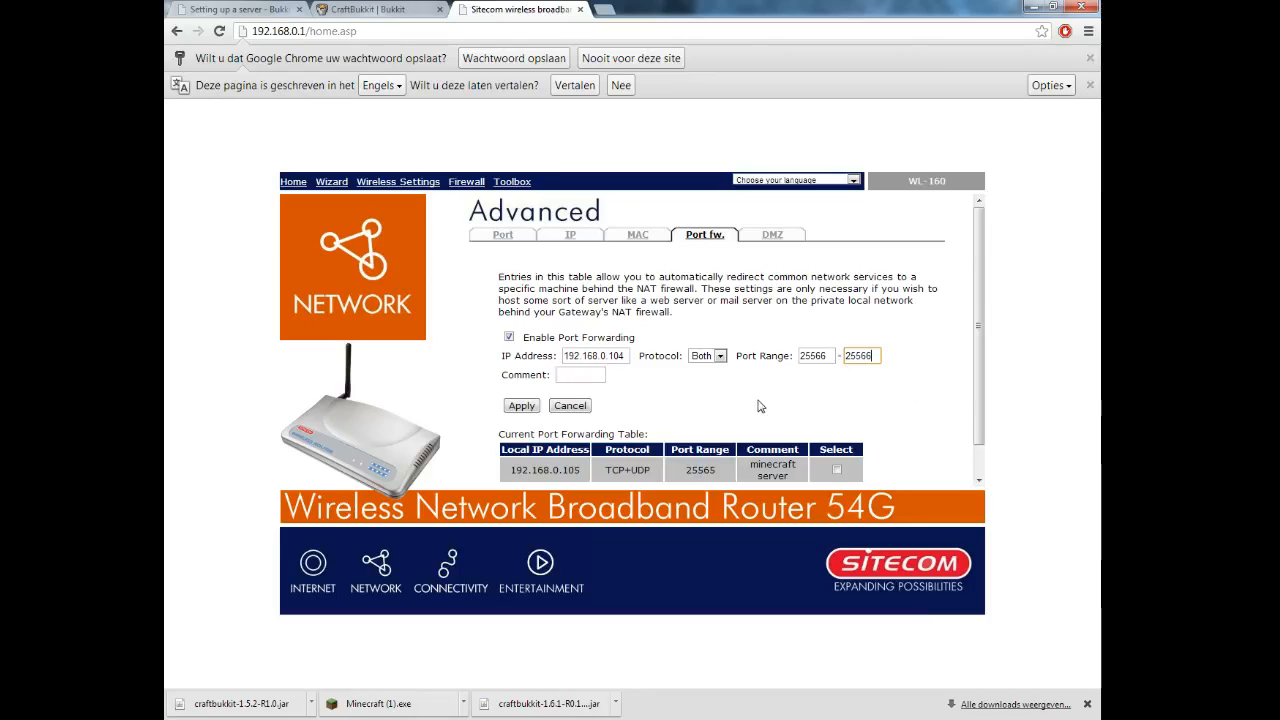
Set the protocol to Both and apply the 25566 port forwarding rule.
click(720, 356)
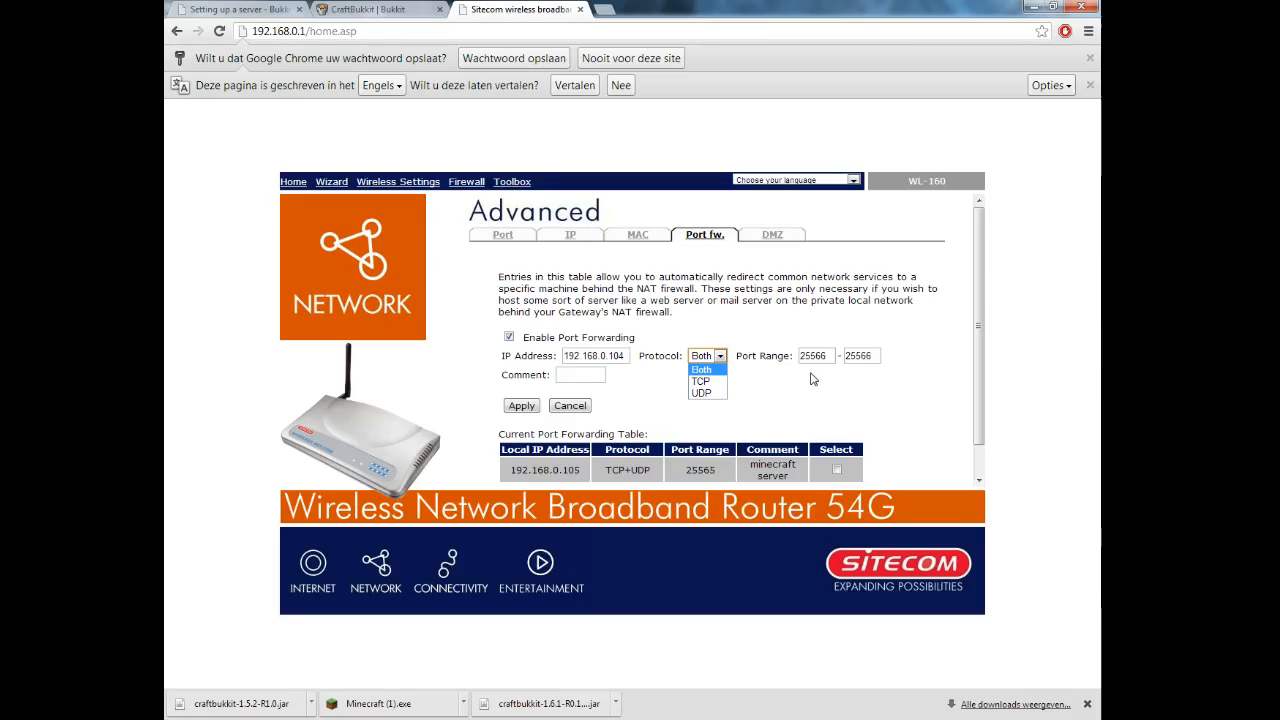
click(712, 370)
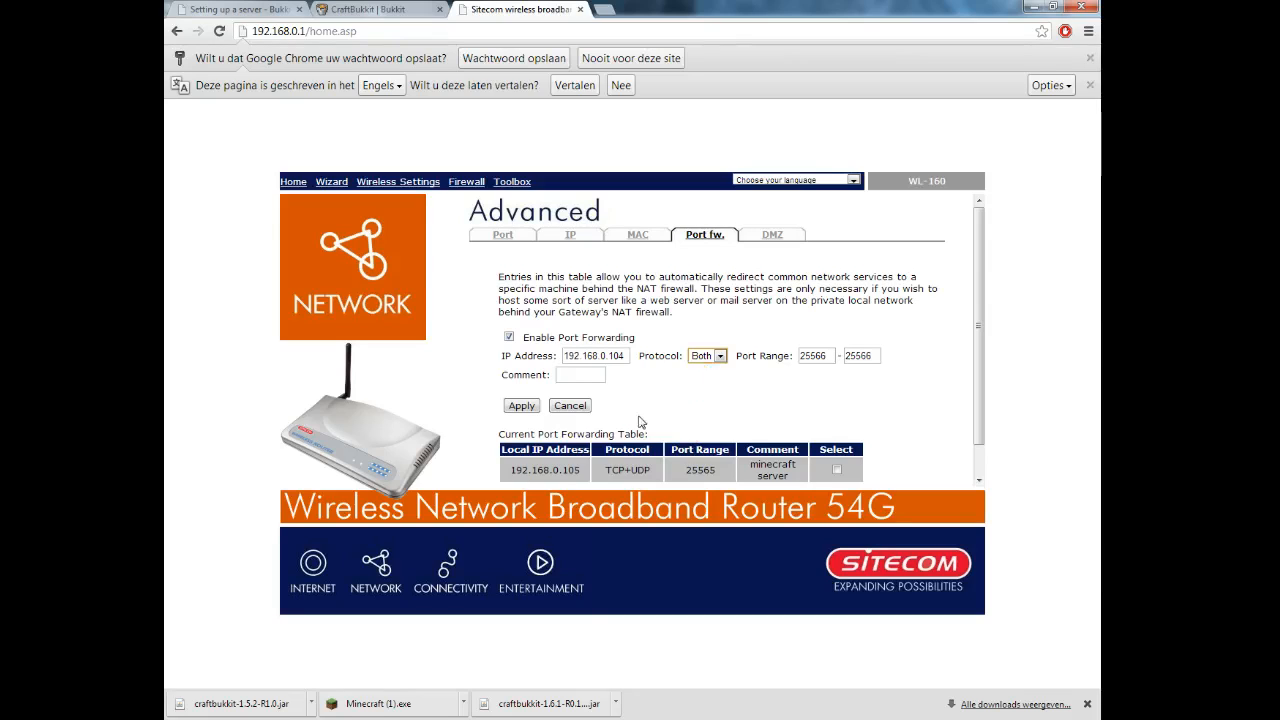
scroll(520, 410, down, 1)
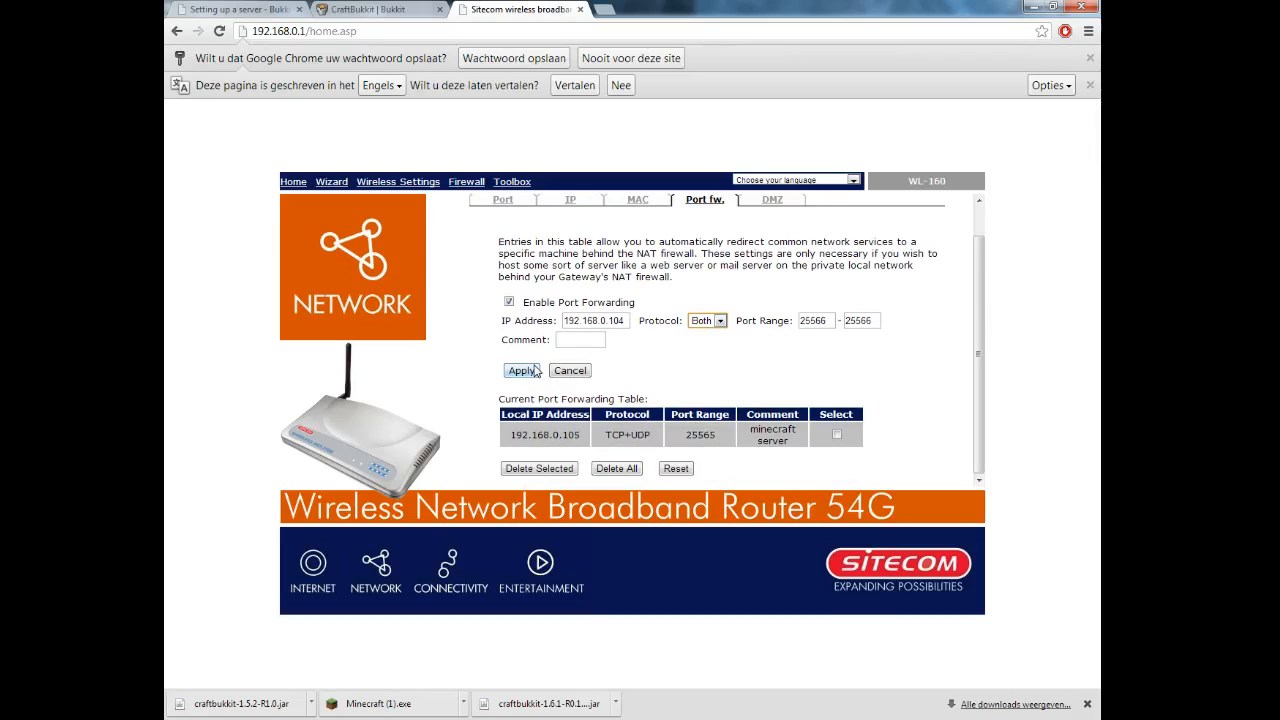
click(712, 322)
click(712, 325)
click(530, 374)
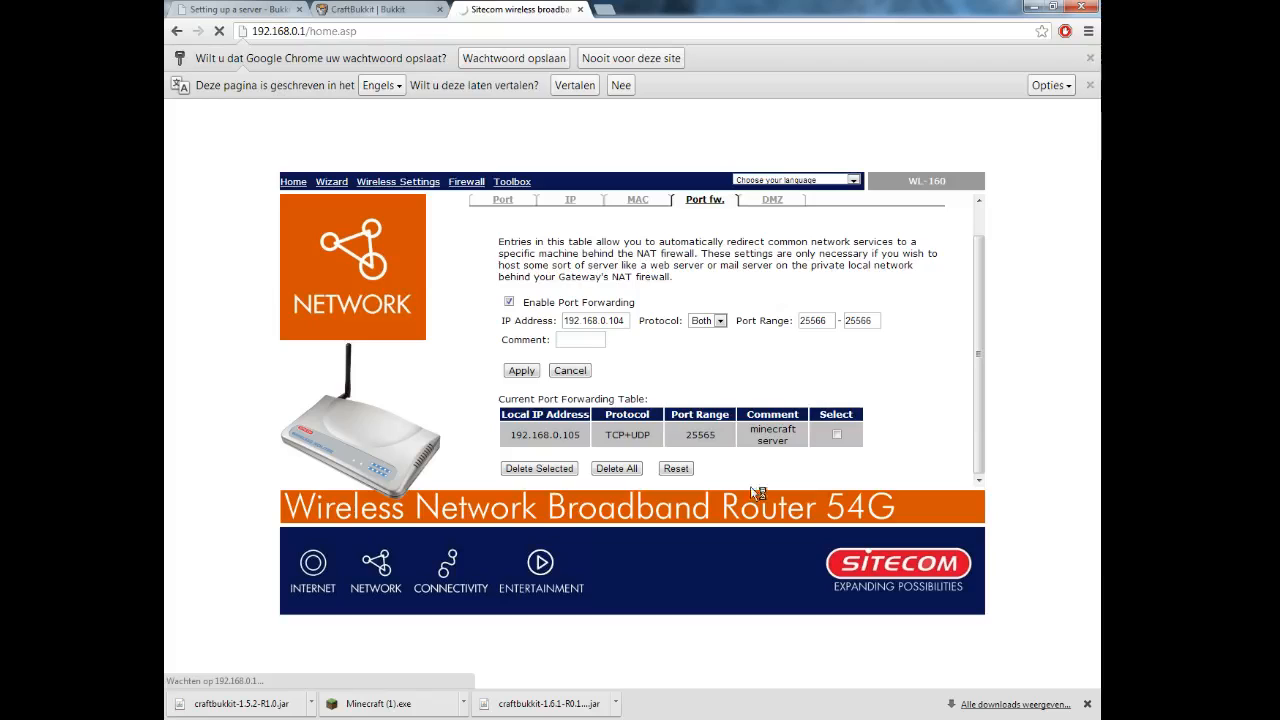
Close the router settings tab and return to the full CraftBukkit versions list.
scroll(709, 420, down, 1)
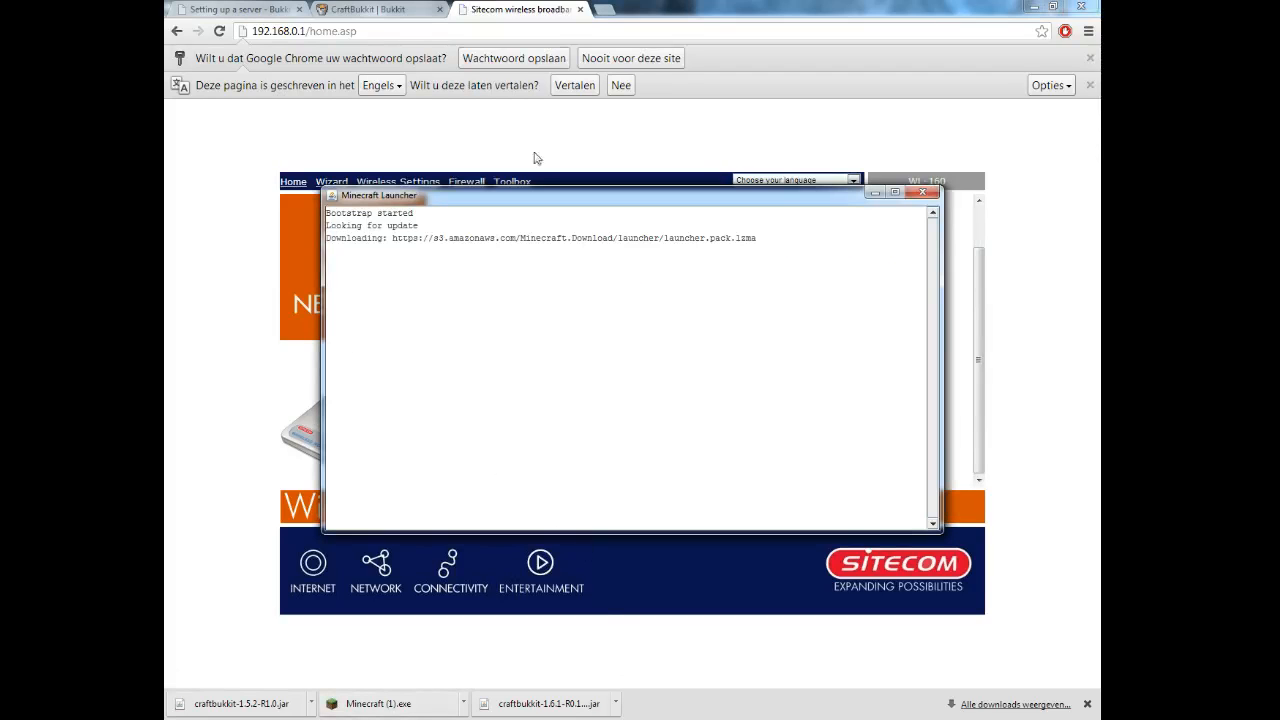
click(580, 10)
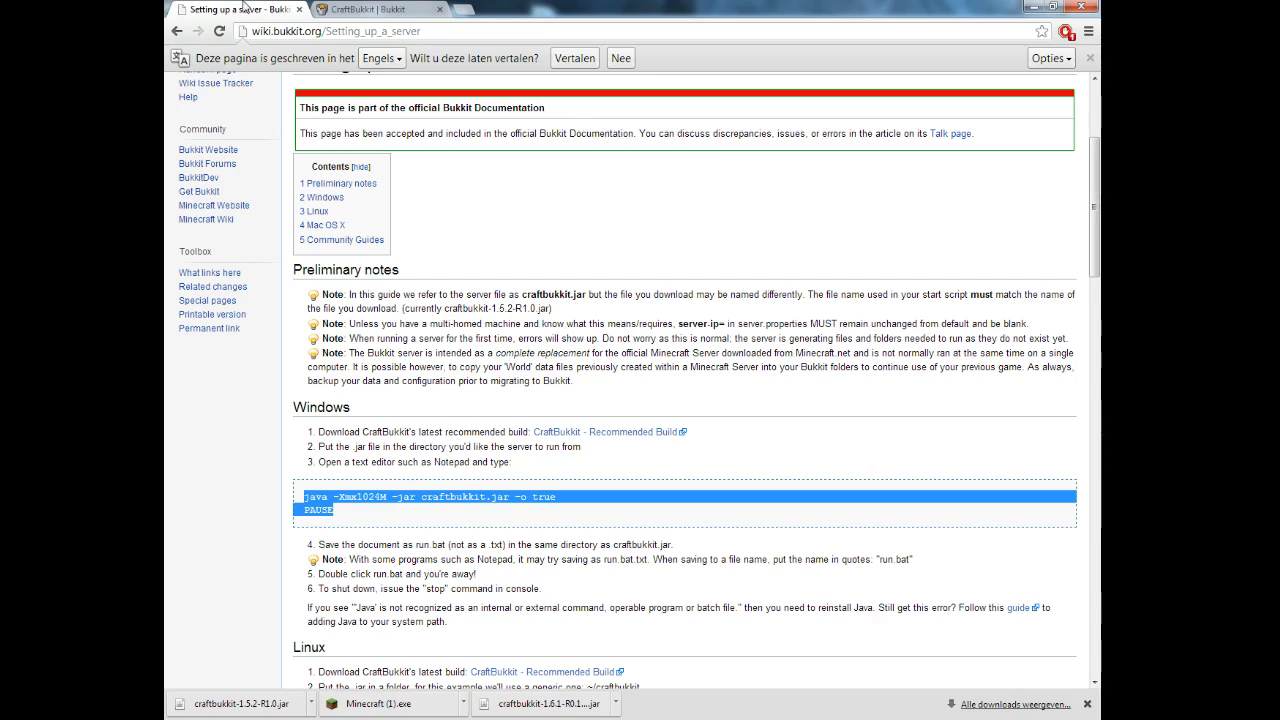
click(355, 9)
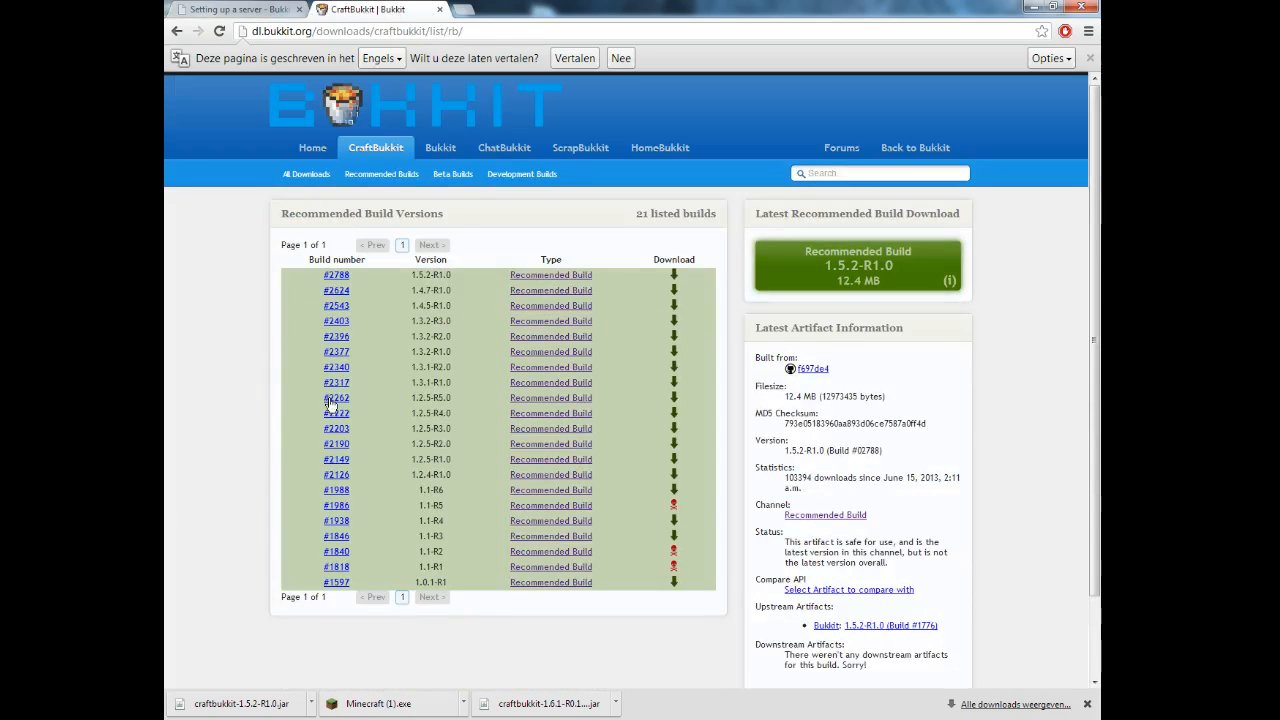
key(alt+Left)
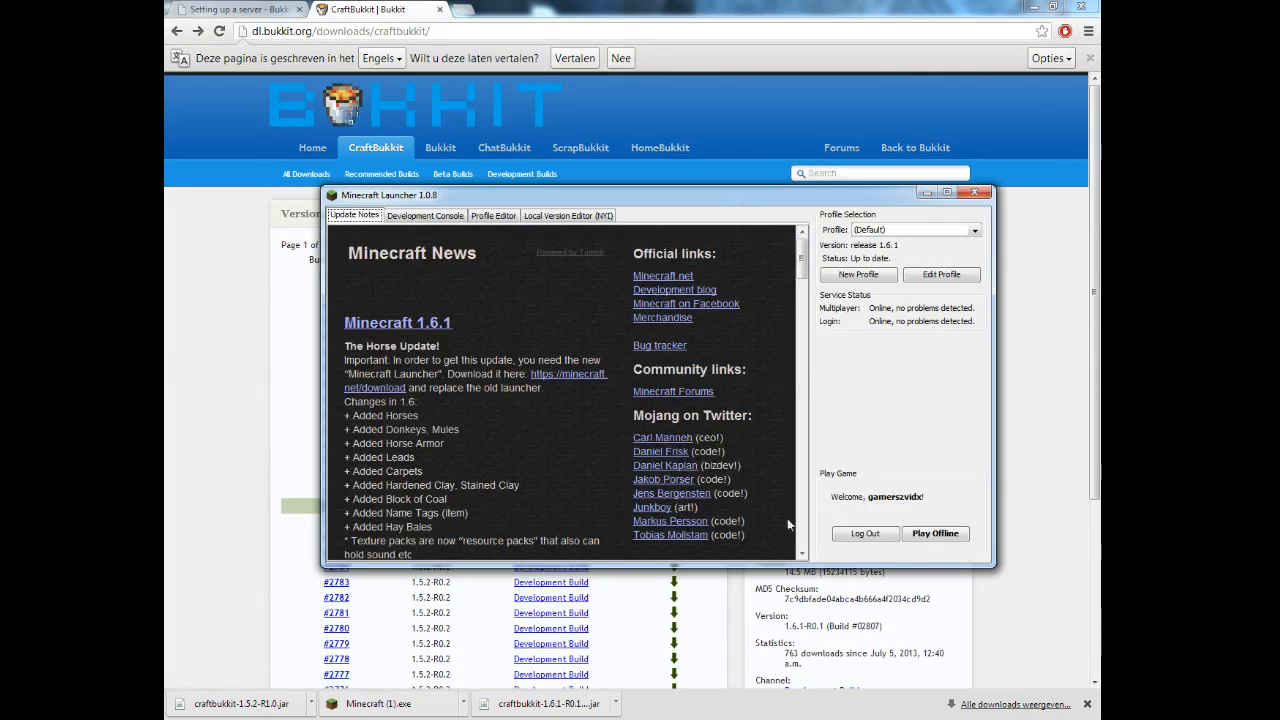
Select New Profile (release 1.5.2) in Minecraft Launcher and play.
click(960, 232)
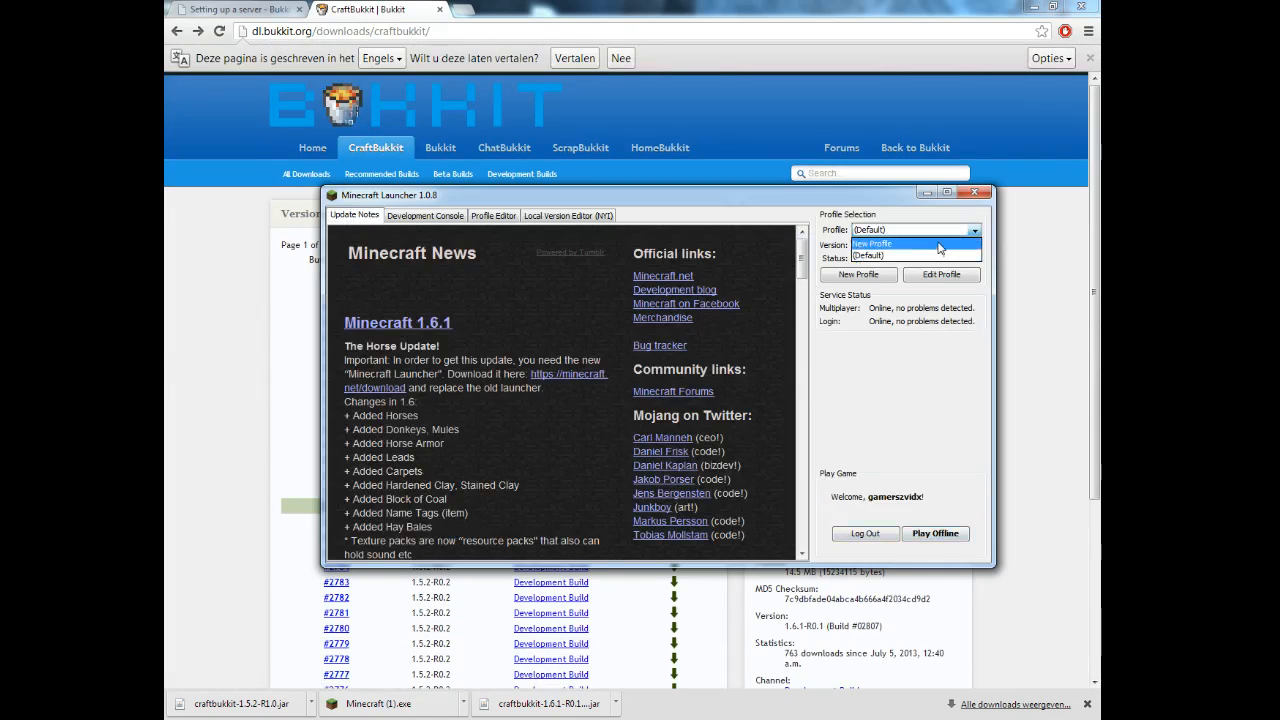
click(938, 244)
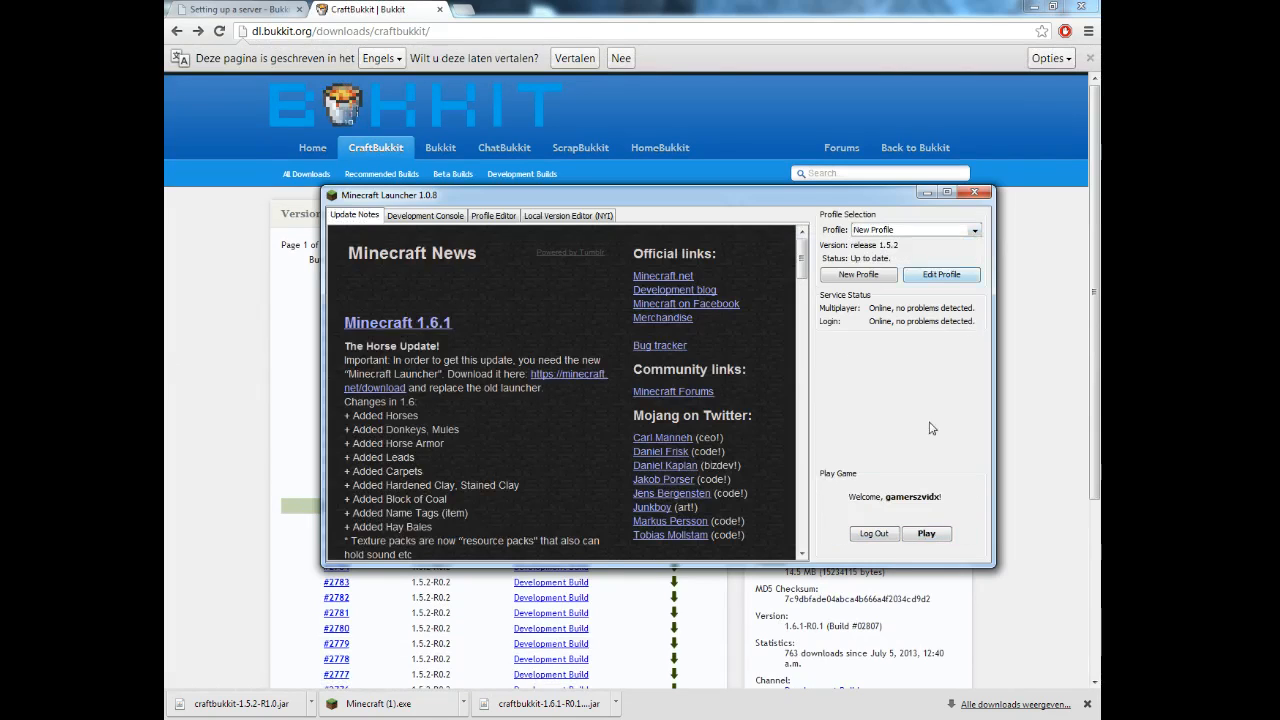
click(927, 533)
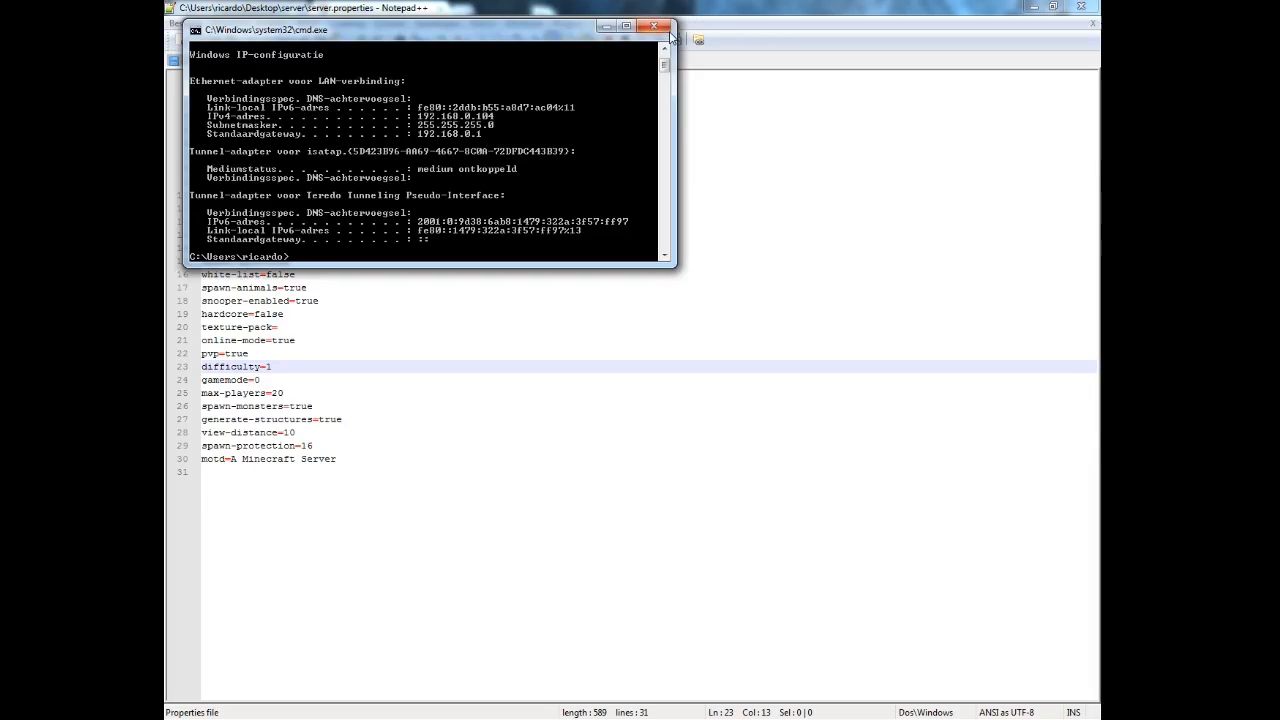
Close the IP configuration window and edit the localhost entry in Multiplayer.
click(655, 26)
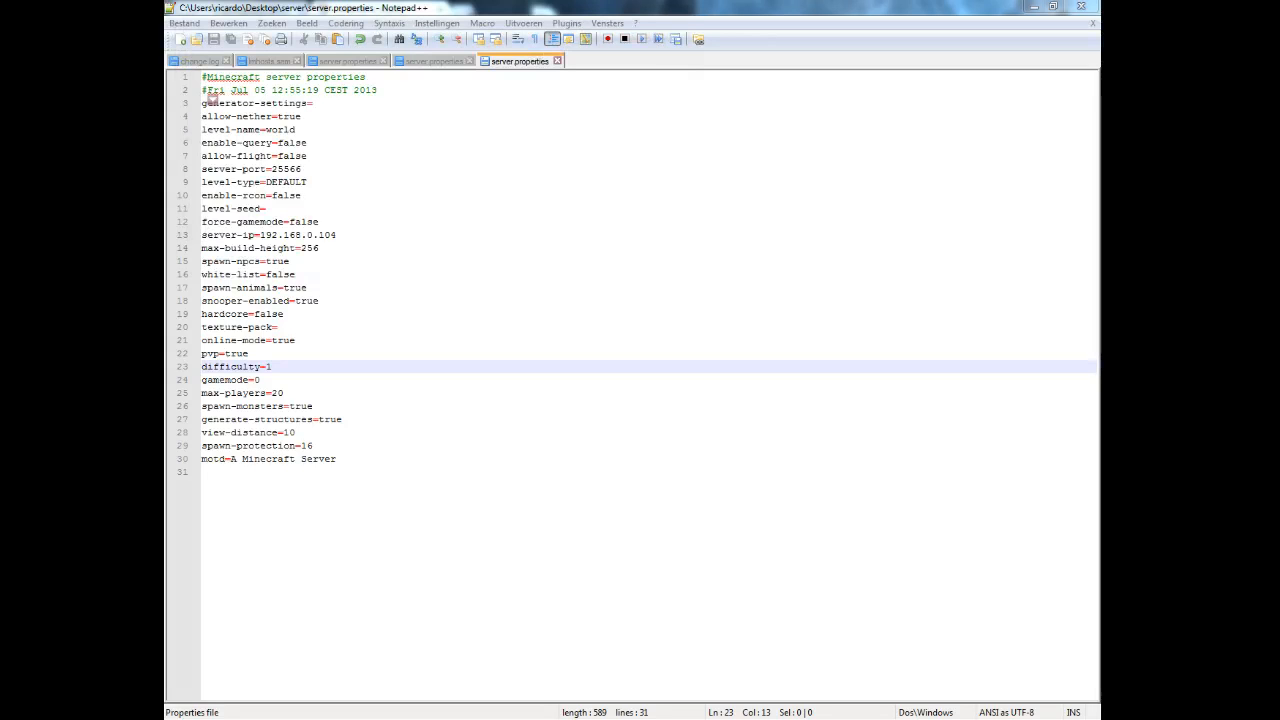
click(594, 410)
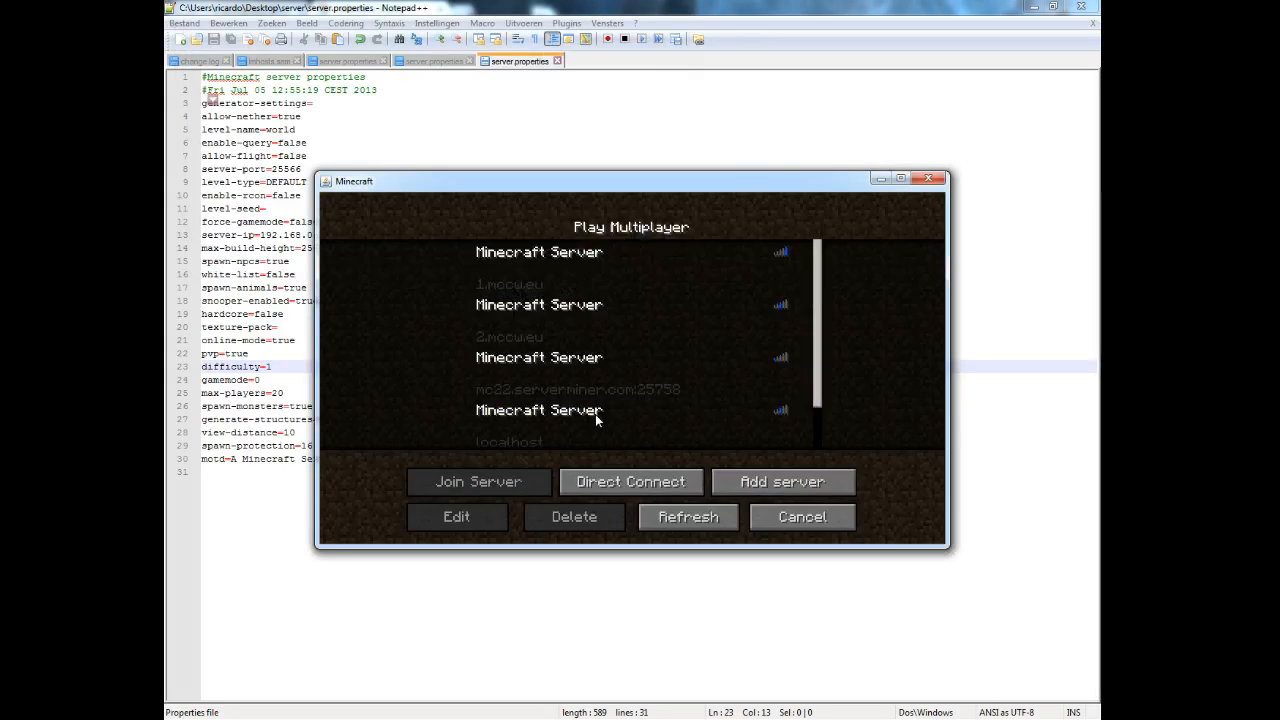
scroll(600, 406, down, 2)
click(587, 366)
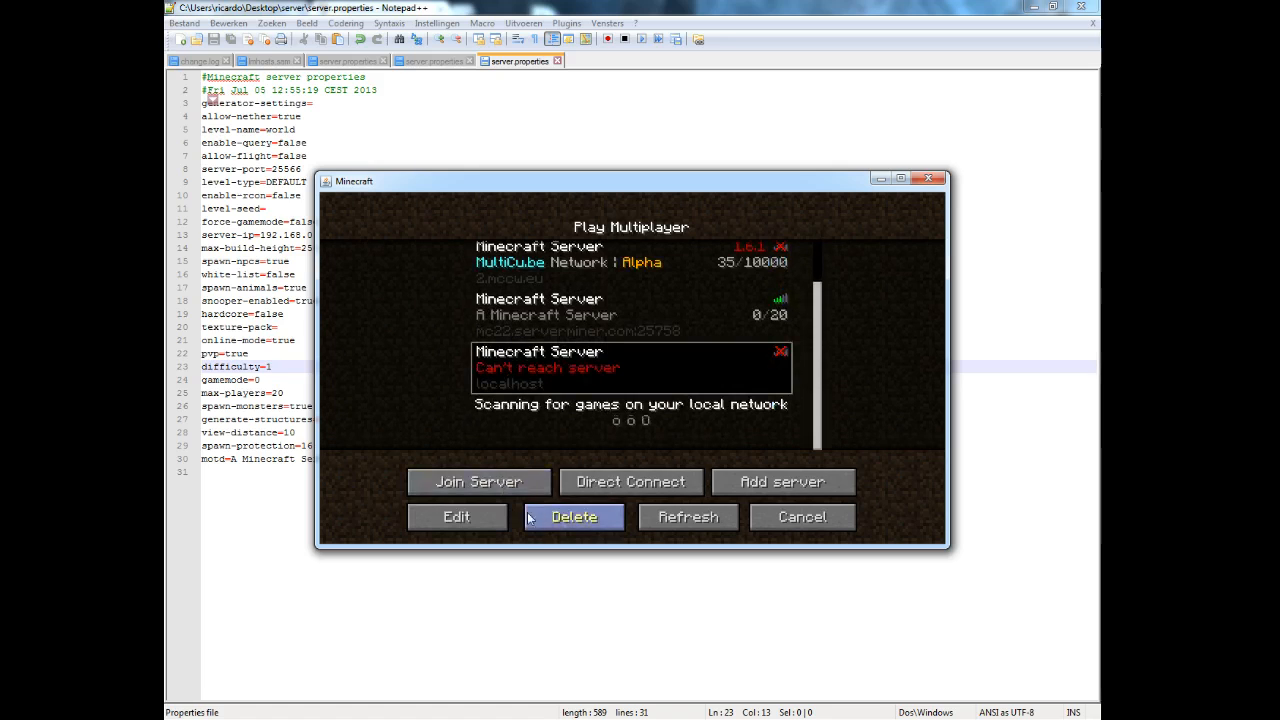
click(490, 517)
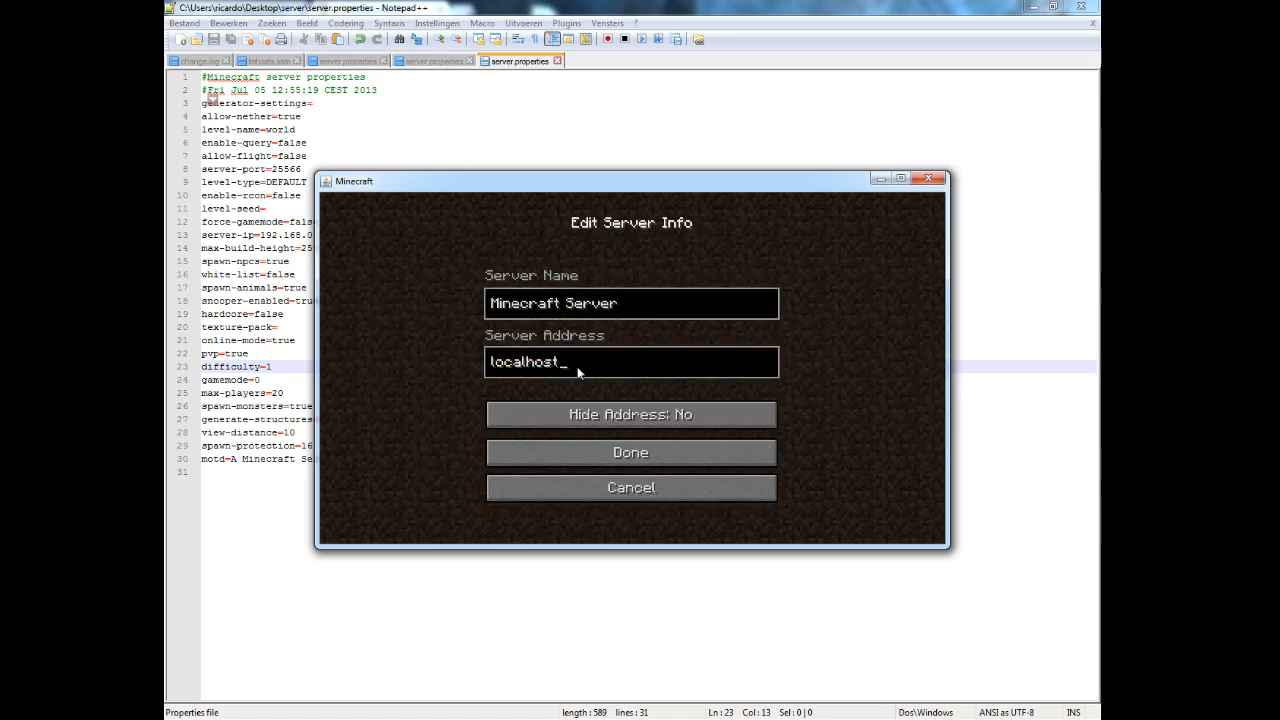
Change the server address to 192.168.0.104:25566, save it and refresh the list.
key(BackSpace)
key(BackSpace)
key(BackSpace)
key(BackSpace)
key(BackSpace)
key(BackSpace)
key(BackSpace)
key(BackSpace)
key(BackSpace)
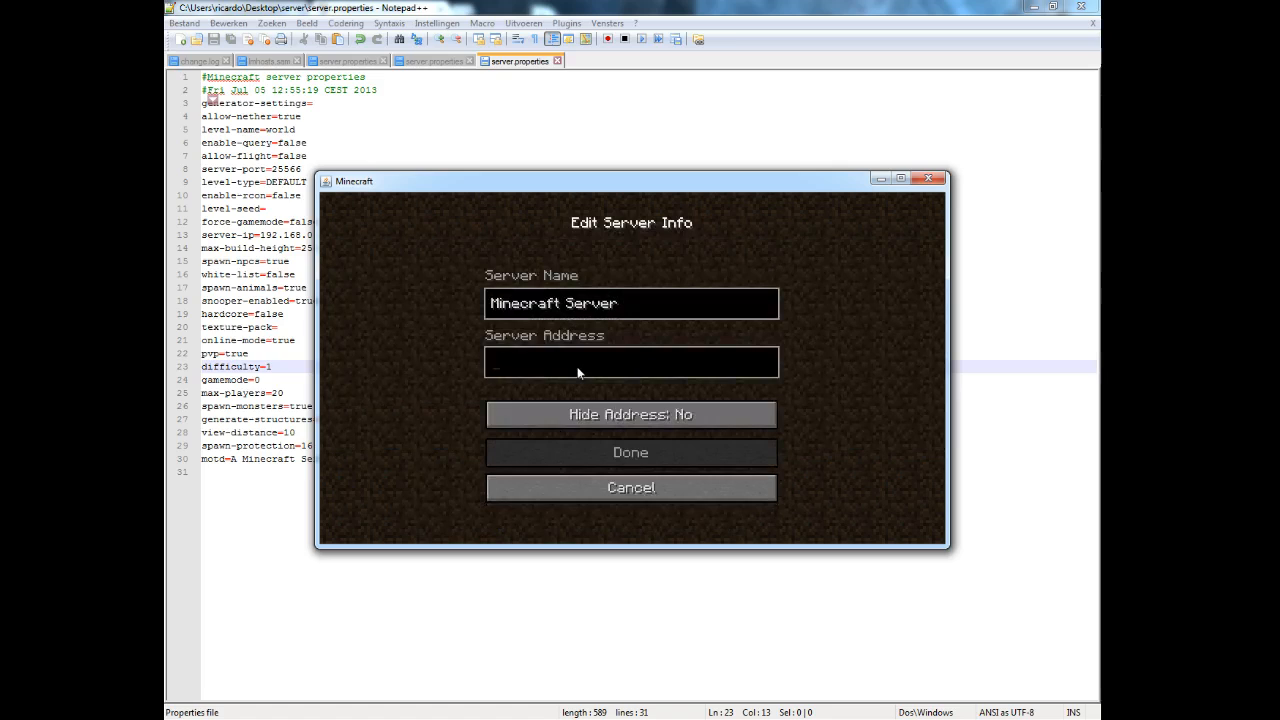
text(192.168.0.104)
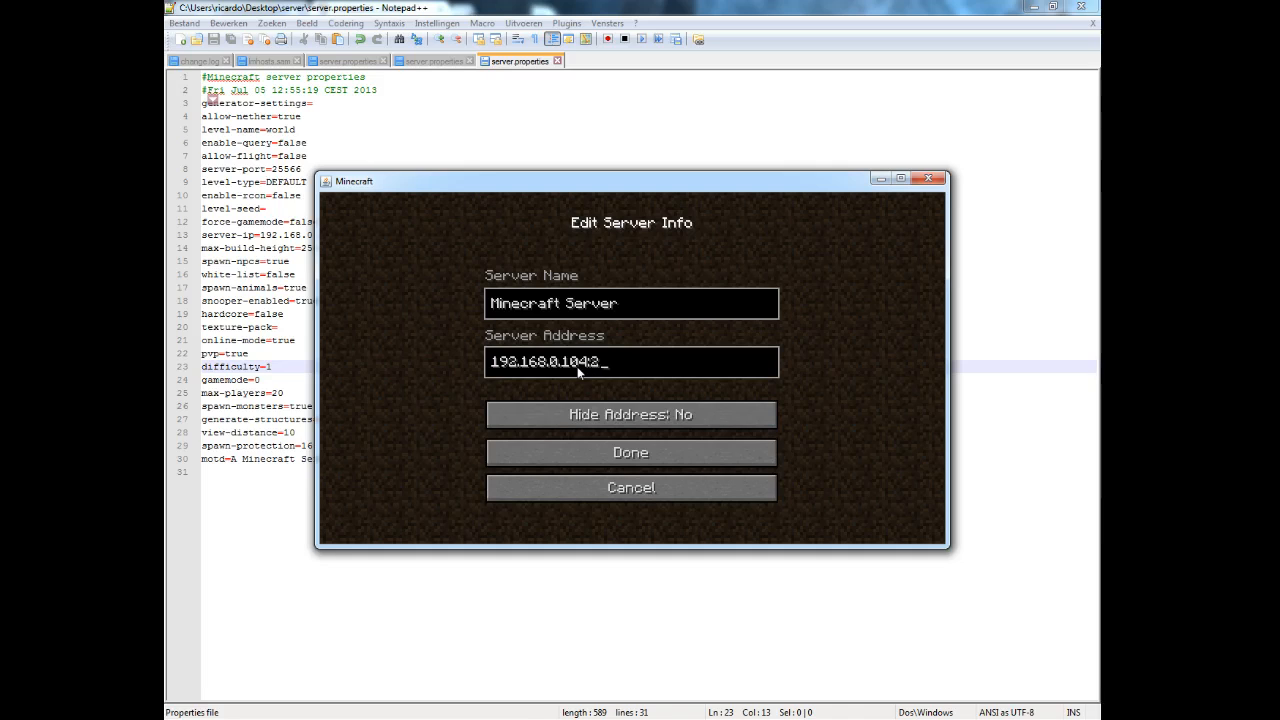
text(66)
click(655, 456)
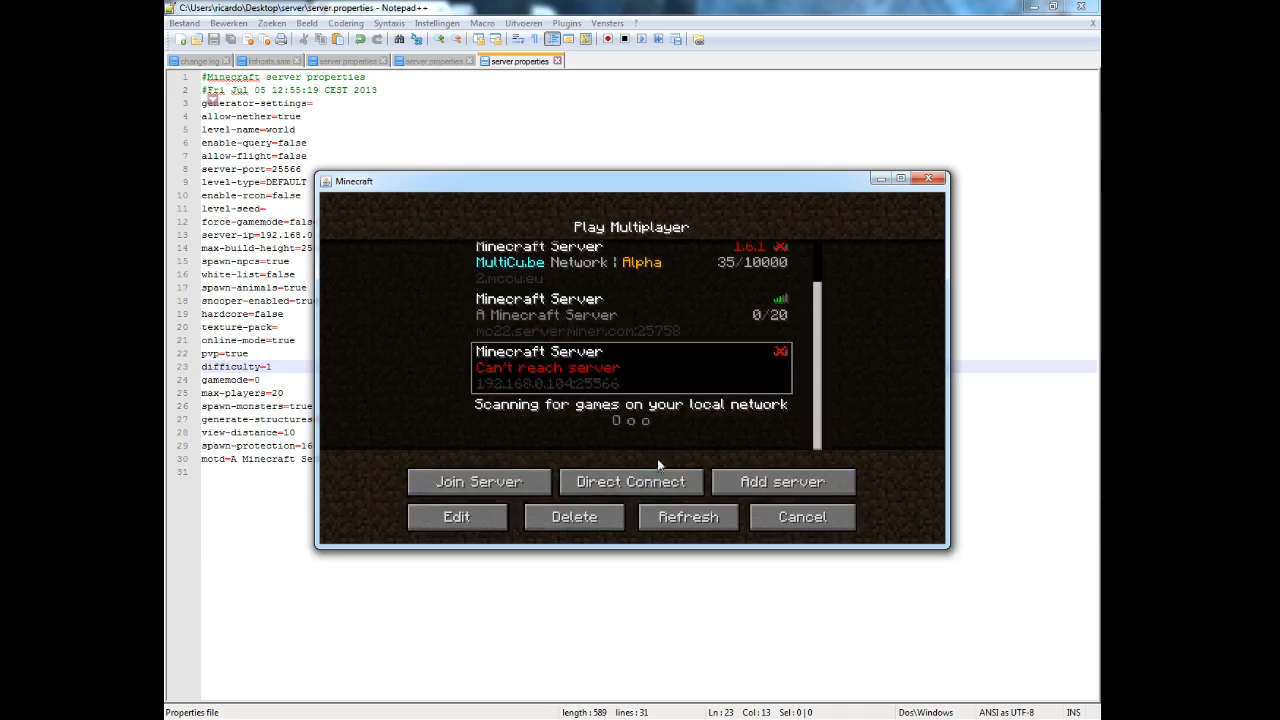
click(688, 520)
scroll(670, 380, down, 1)
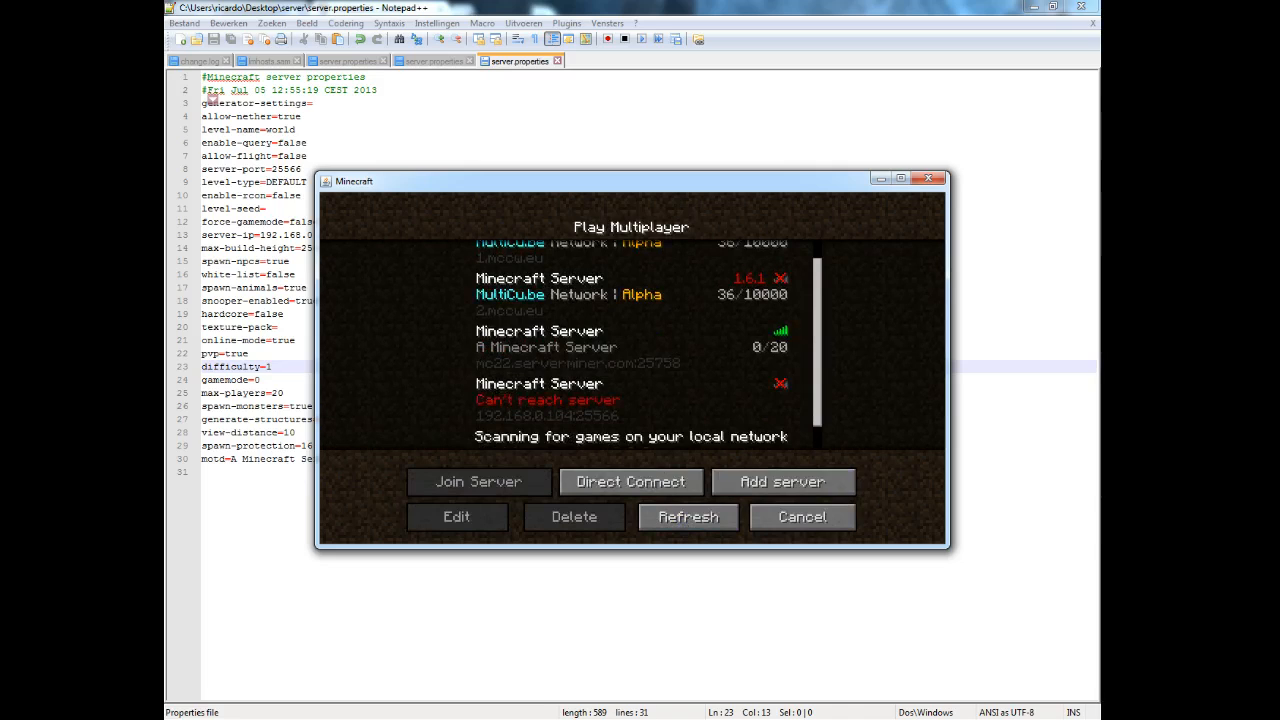
key(alt+Tab)
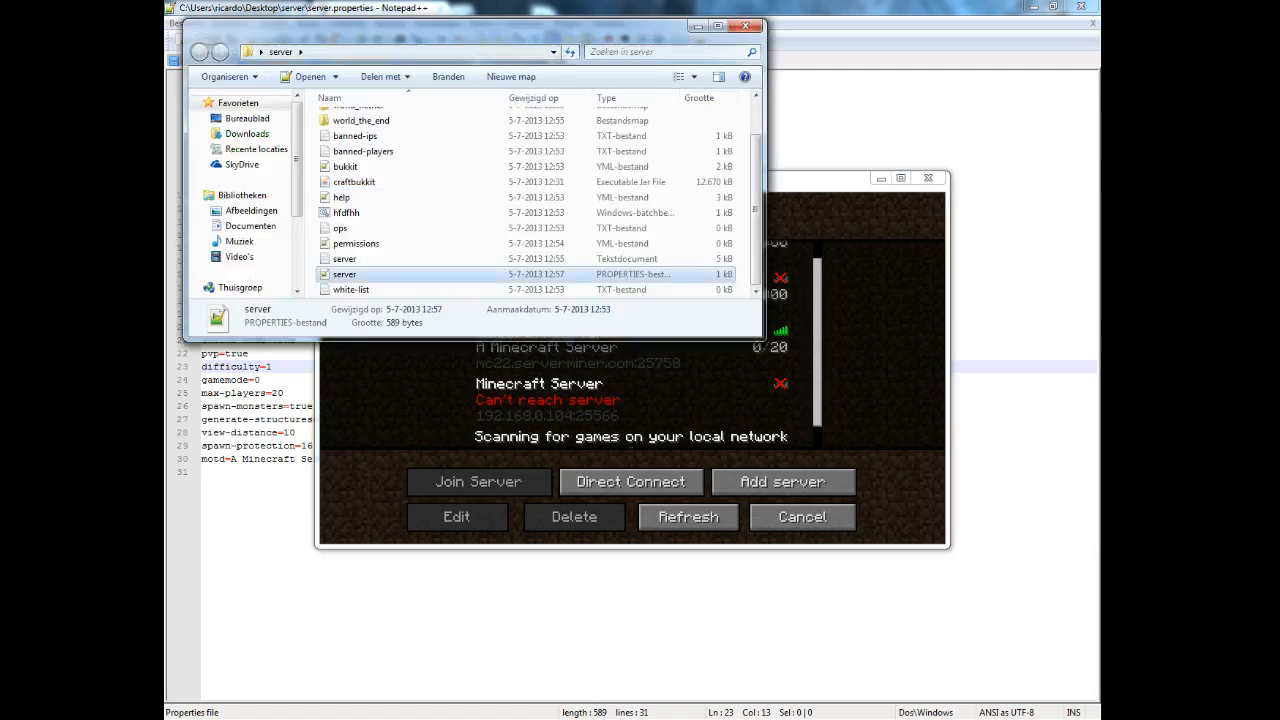
double_click(345, 213)
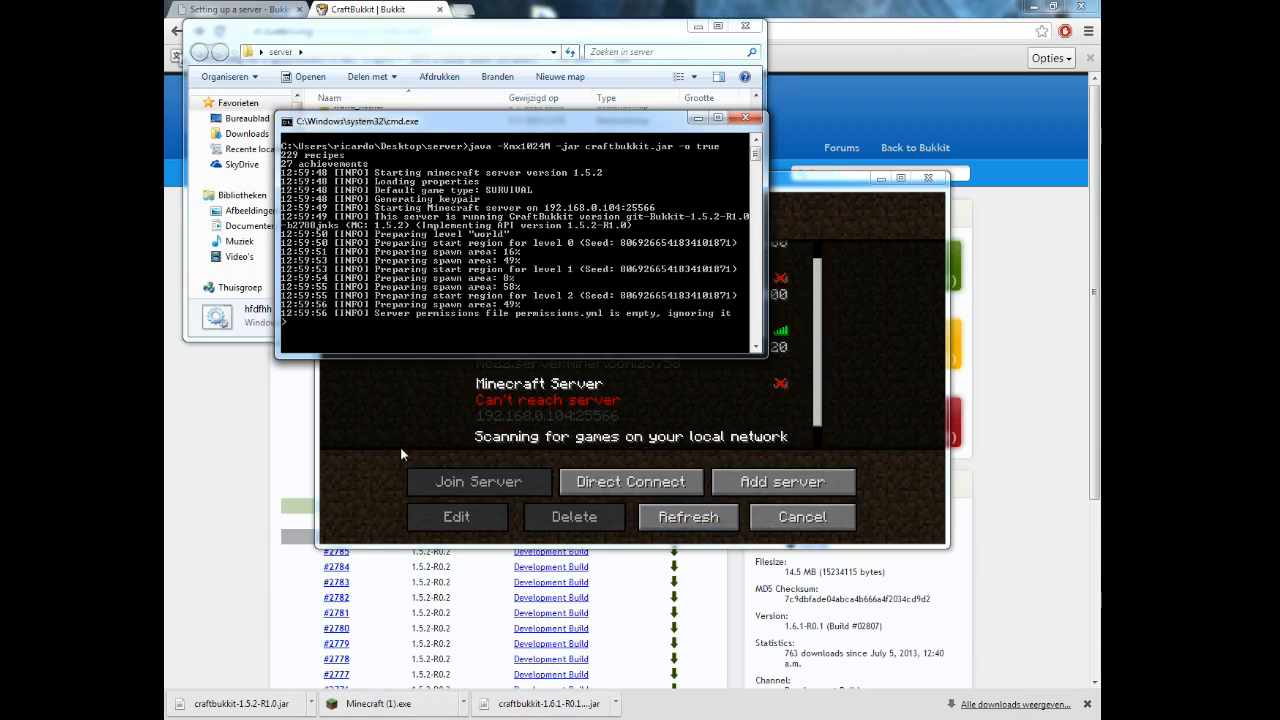
click(526, 406)
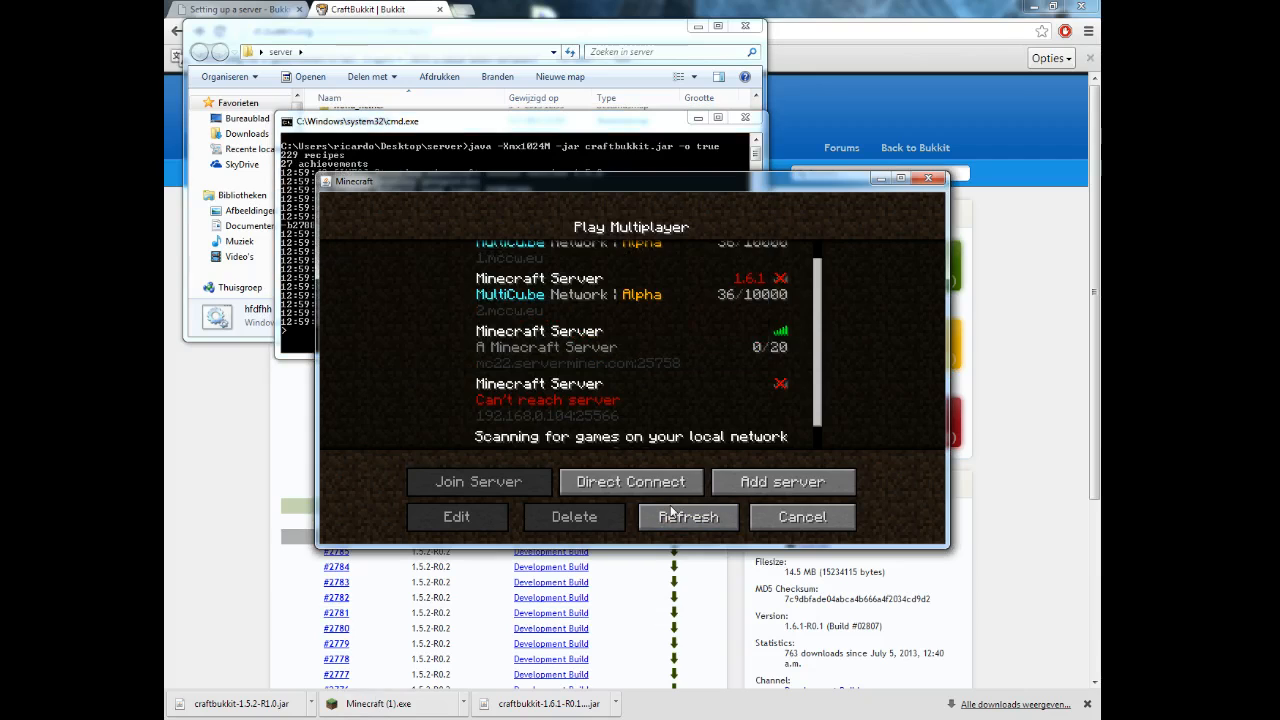
scroll(680, 368, down, 1)
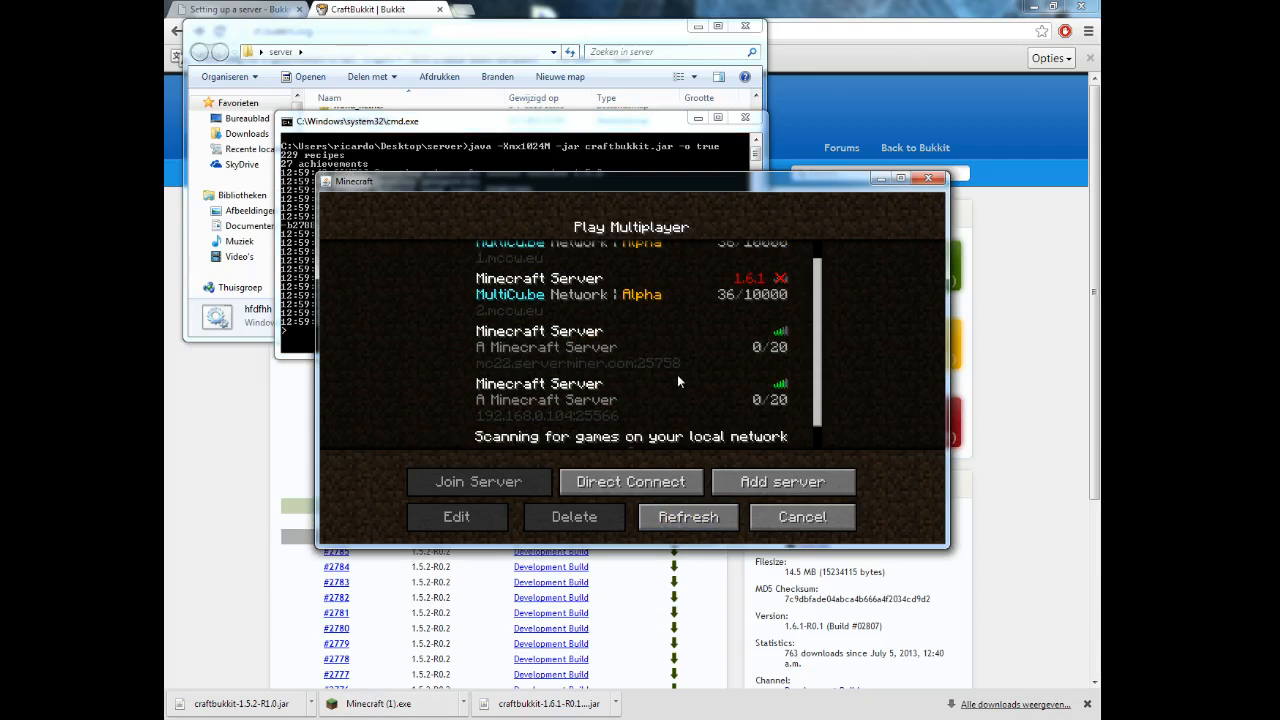
Select the 192.168.0.104:25566 server entry and join it.
click(543, 408)
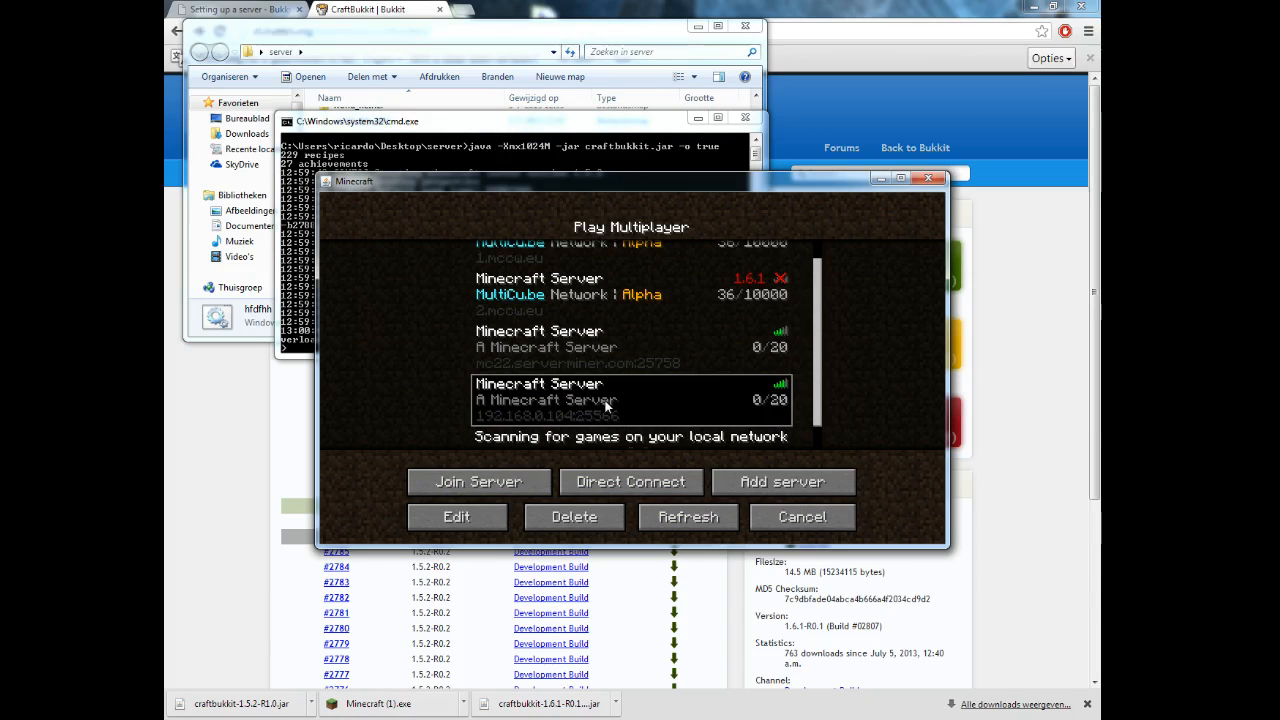
double_click(684, 406)
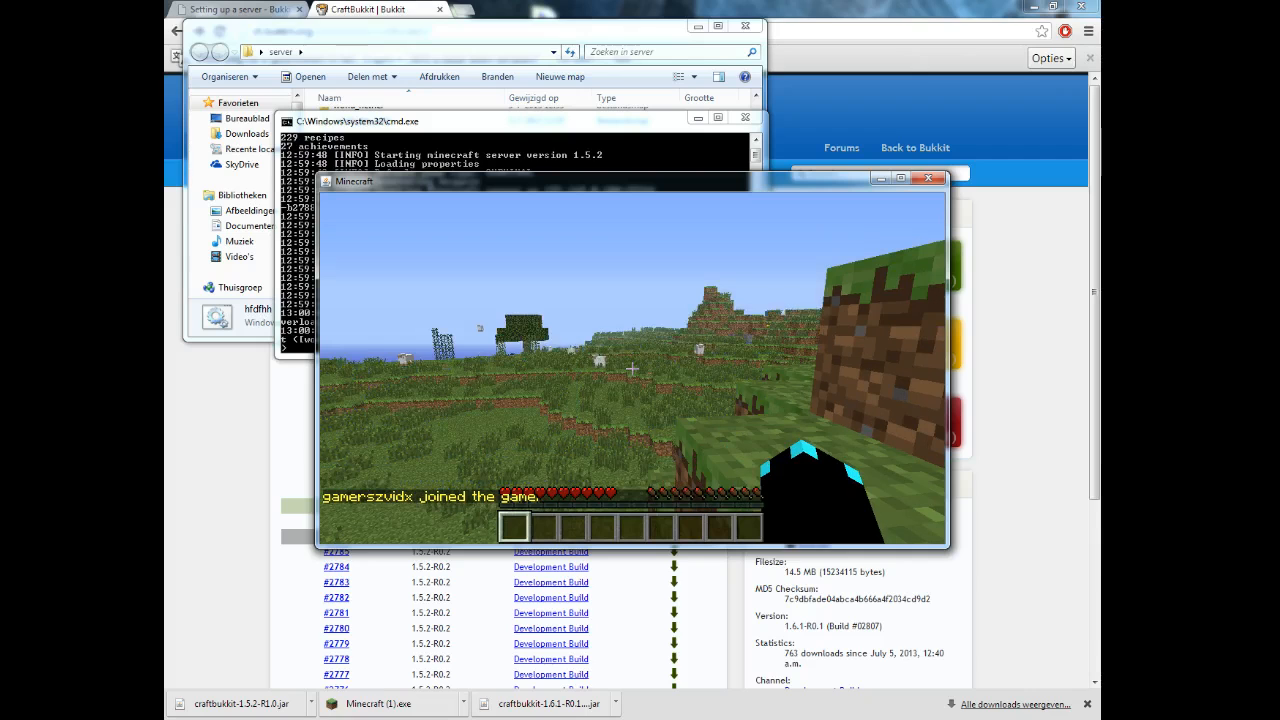
Walk past the dirt pillar and across the grass toward the beach.
key(w)
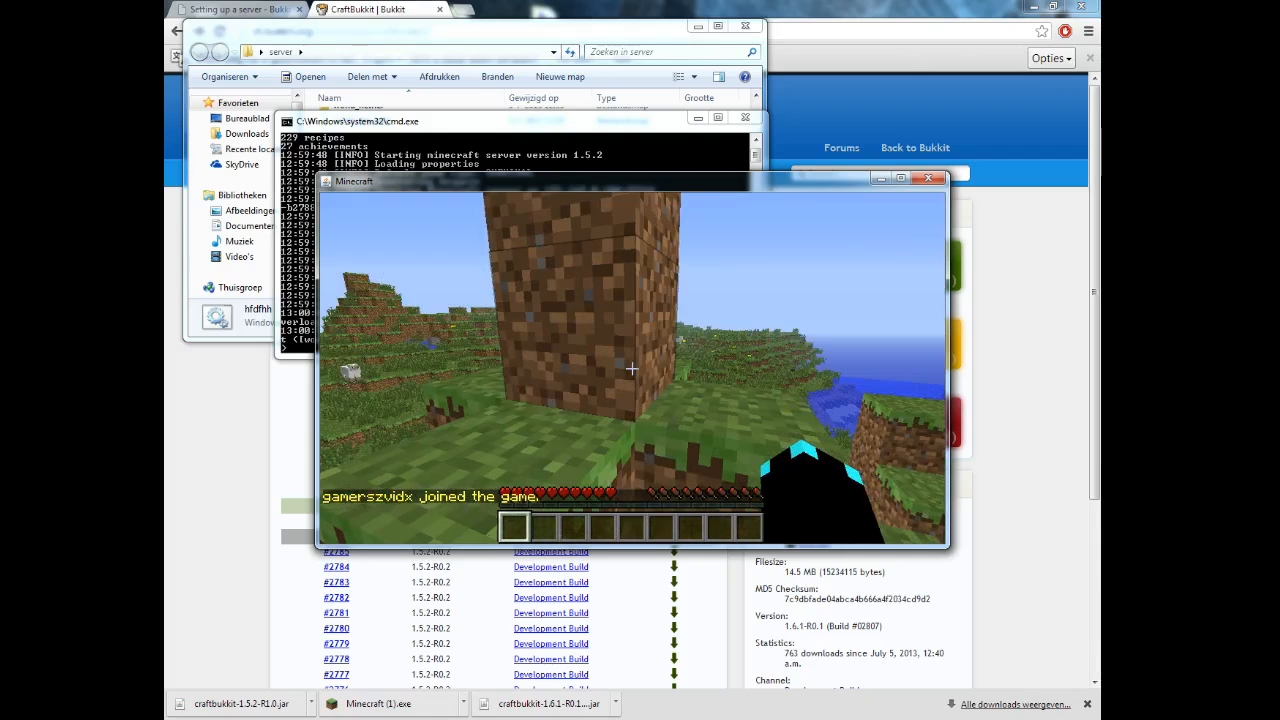
key(w)
key(w)
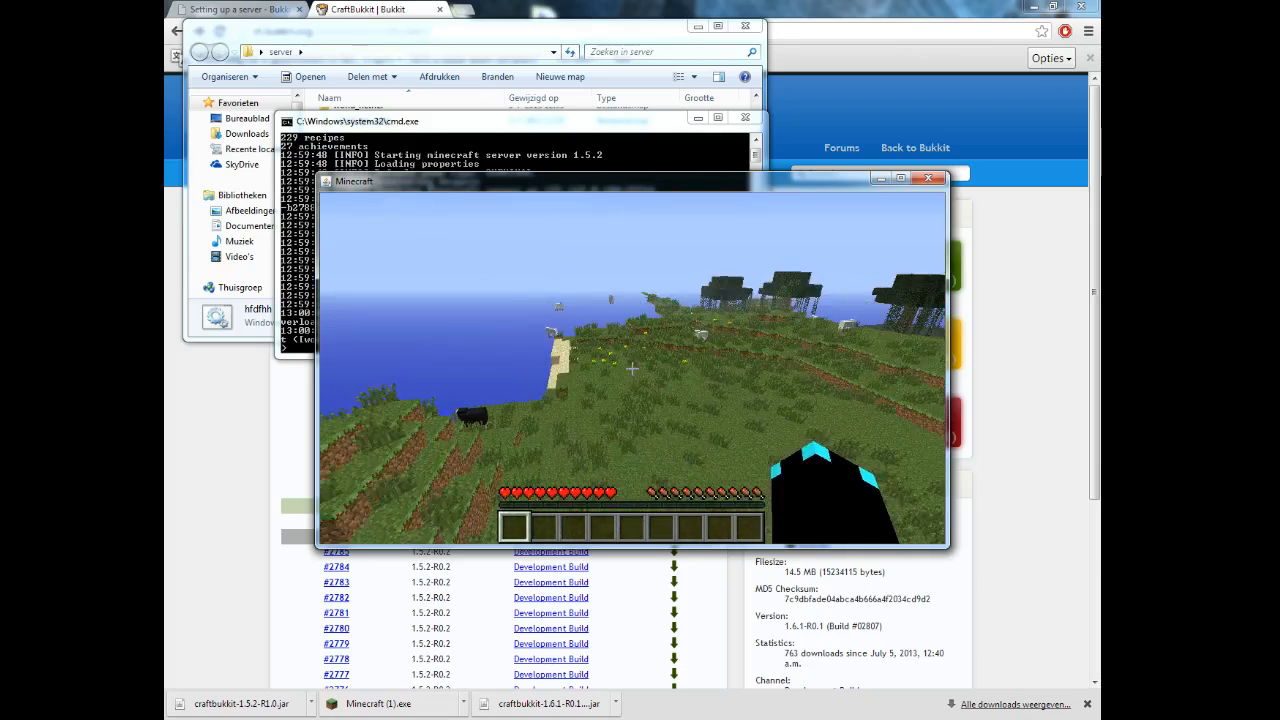
key(w)
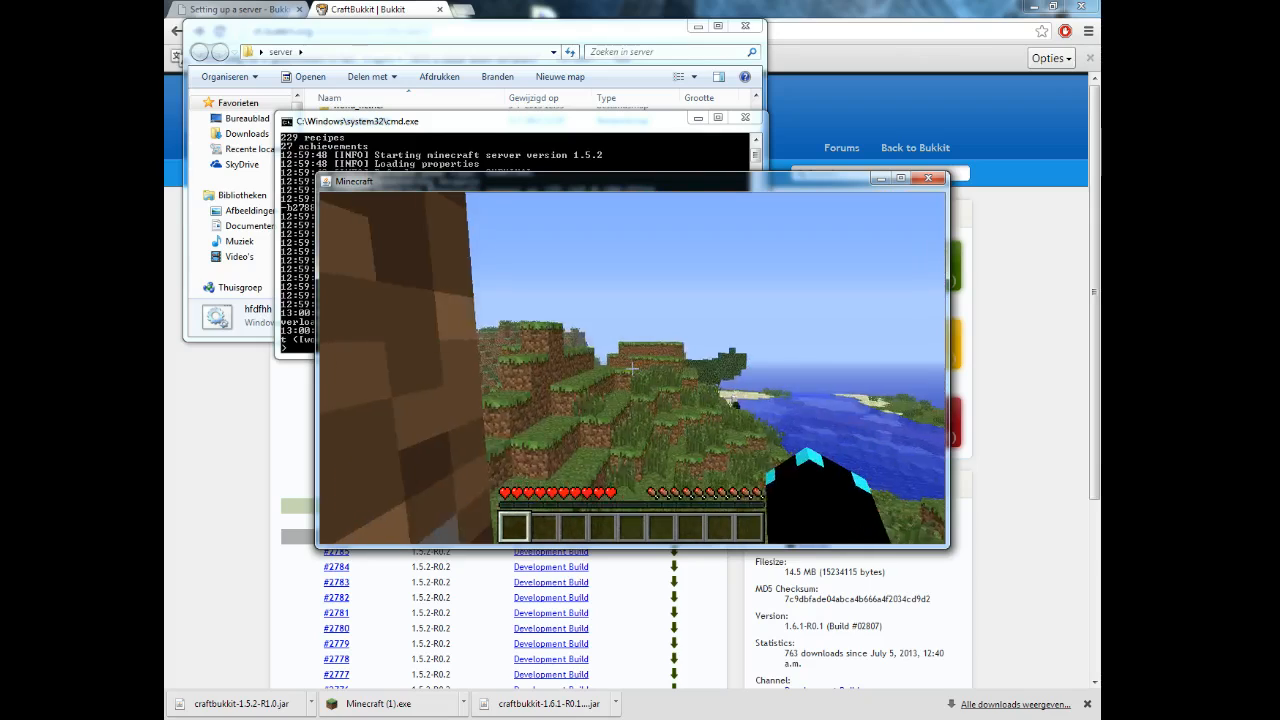
Disconnect from the server and close the Minecraft window.
key(Escape)
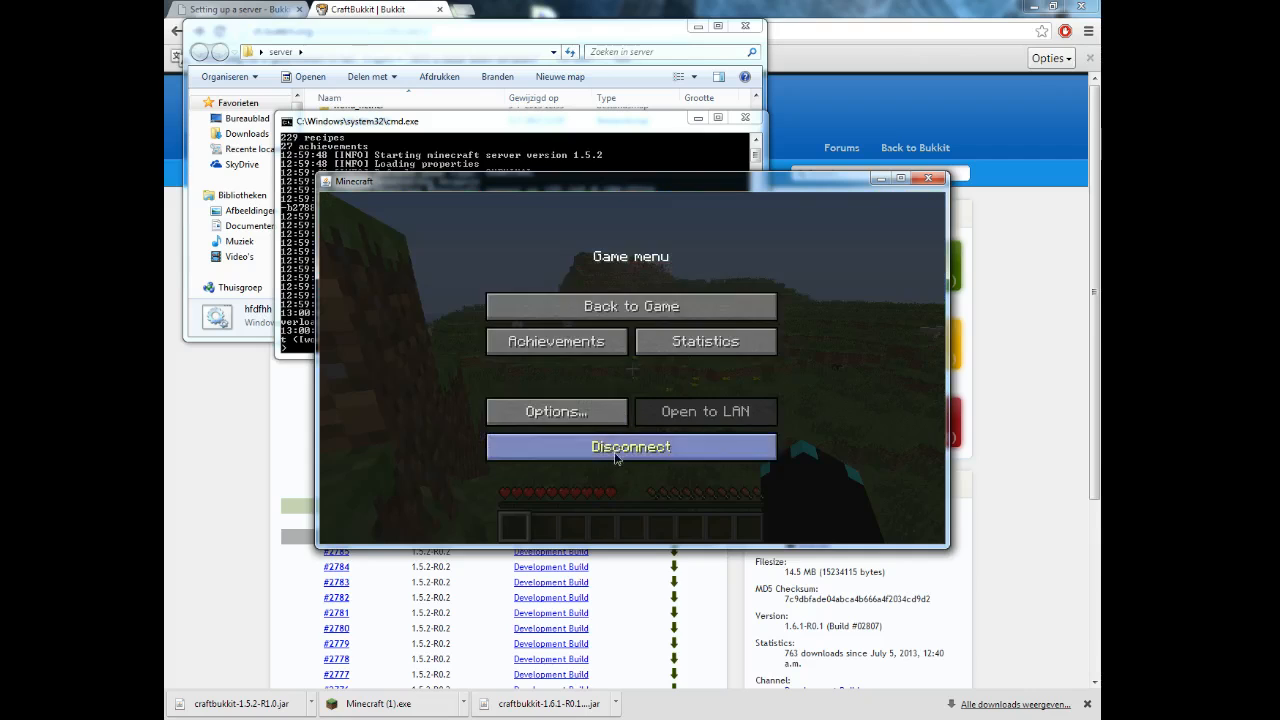
click(620, 449)
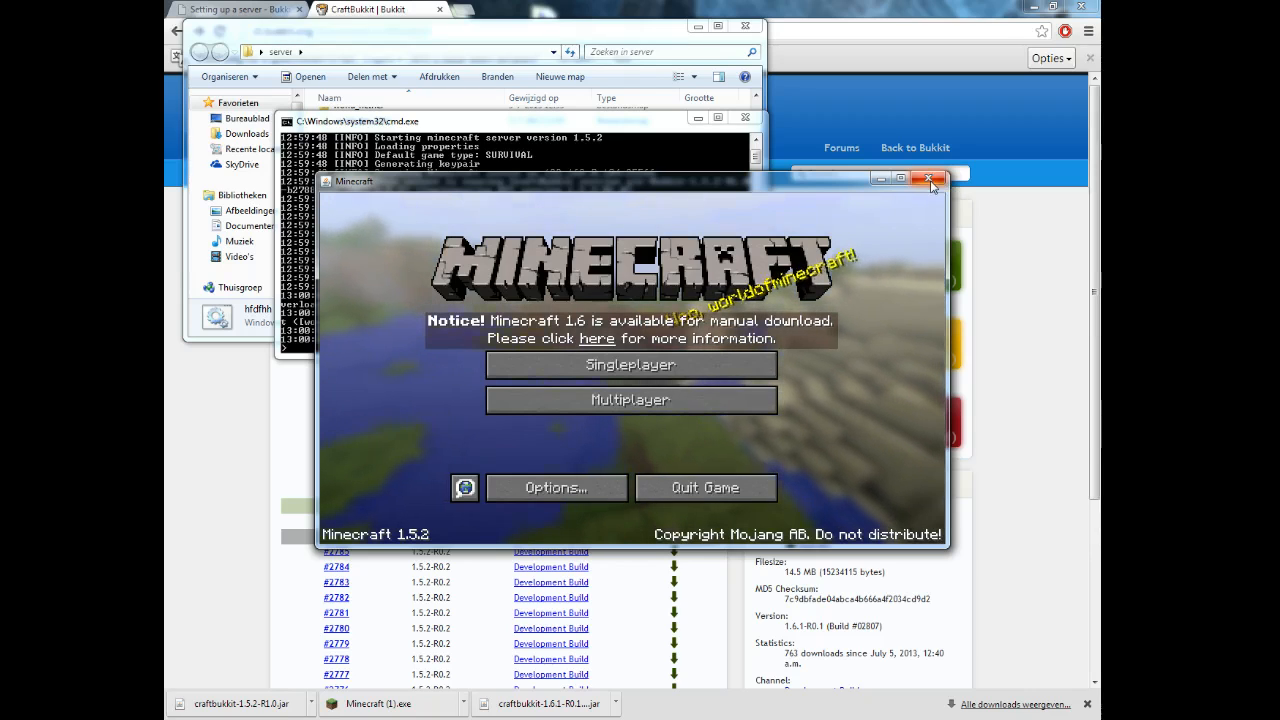
click(930, 180)
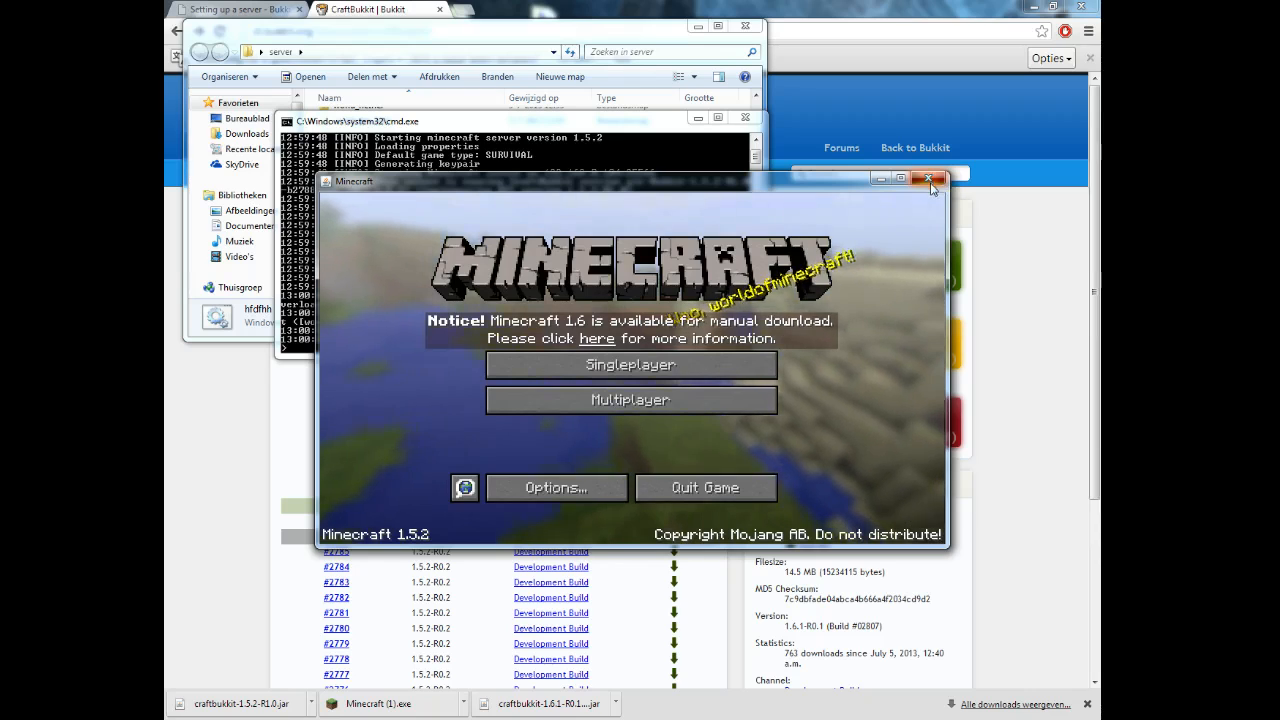